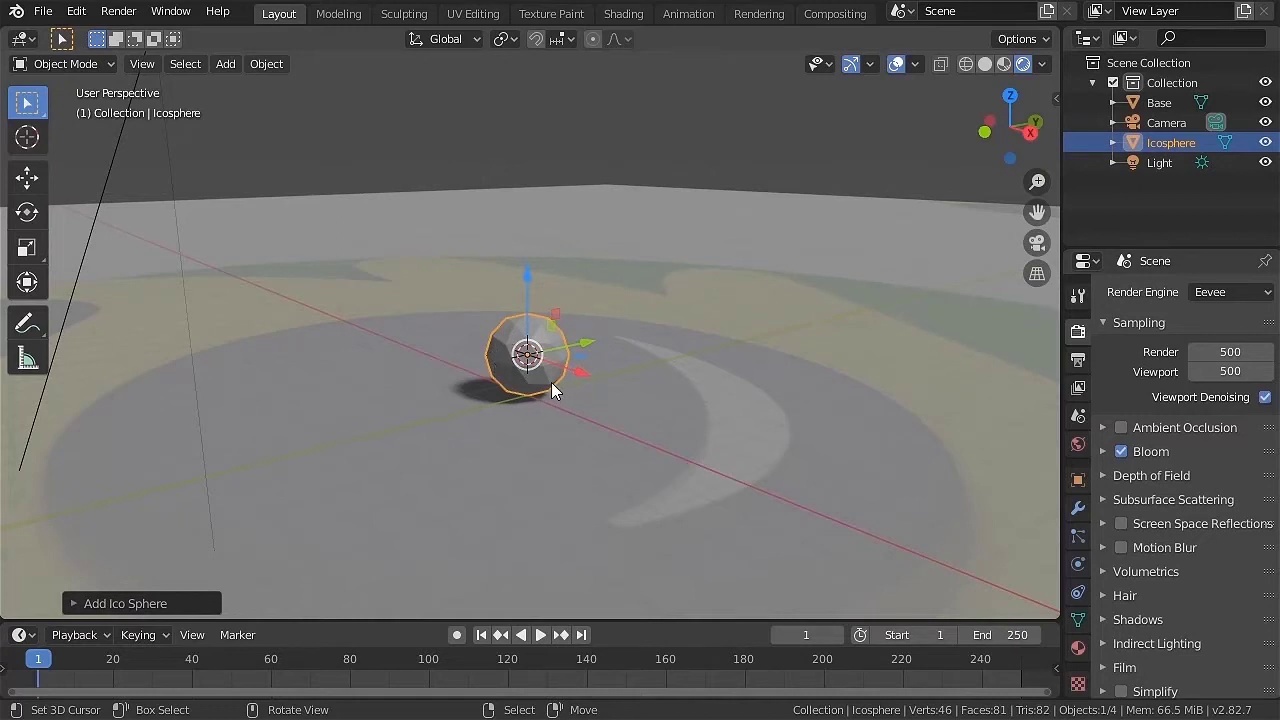
Split the 3D viewport vertically into two side-by-side areas.
scroll(552, 382, up, 4)
shift+middle_drag(554, 411, 534, 339)
scroll(534, 347, up, 1)
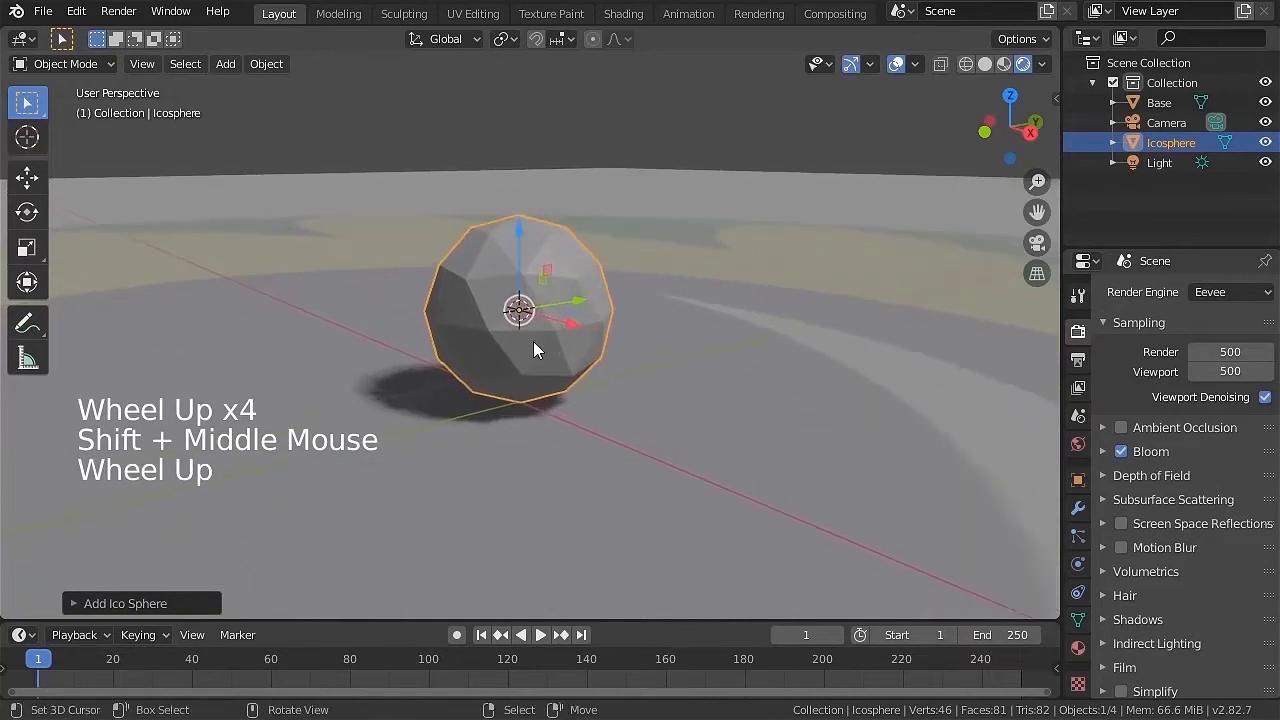
scroll(533, 341, up, 1)
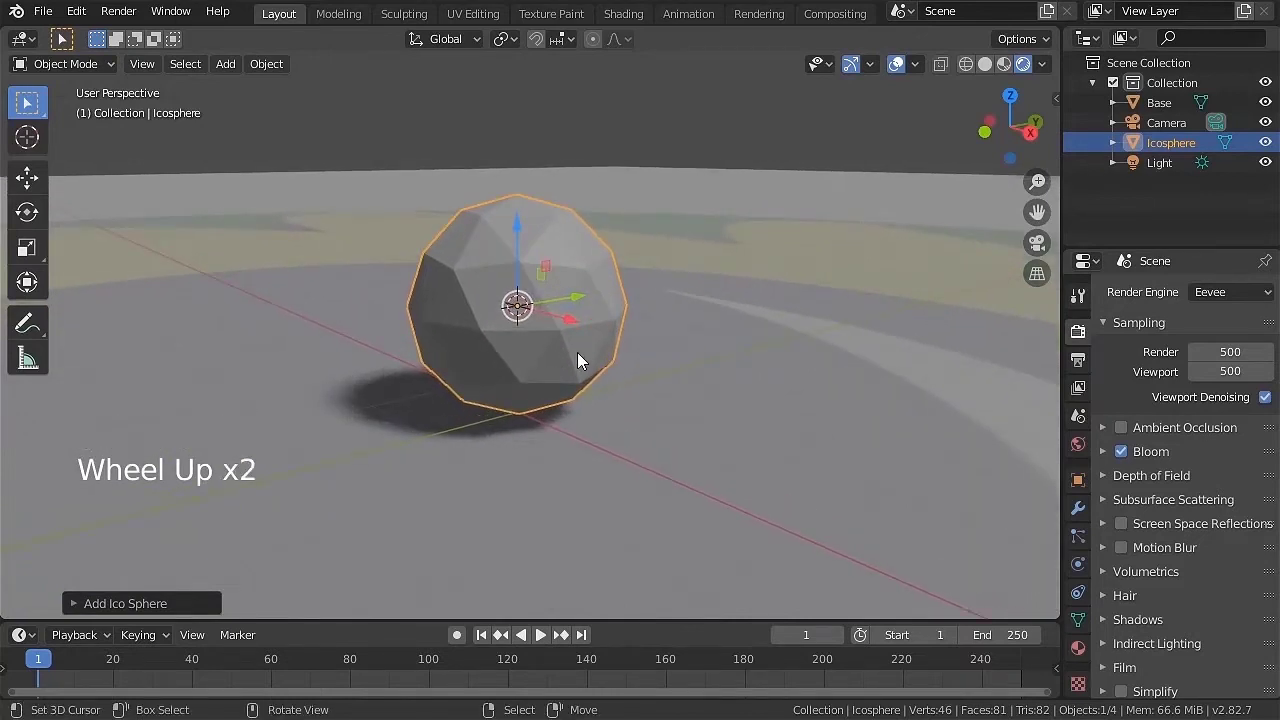
middle_drag(428, 370, 459, 381)
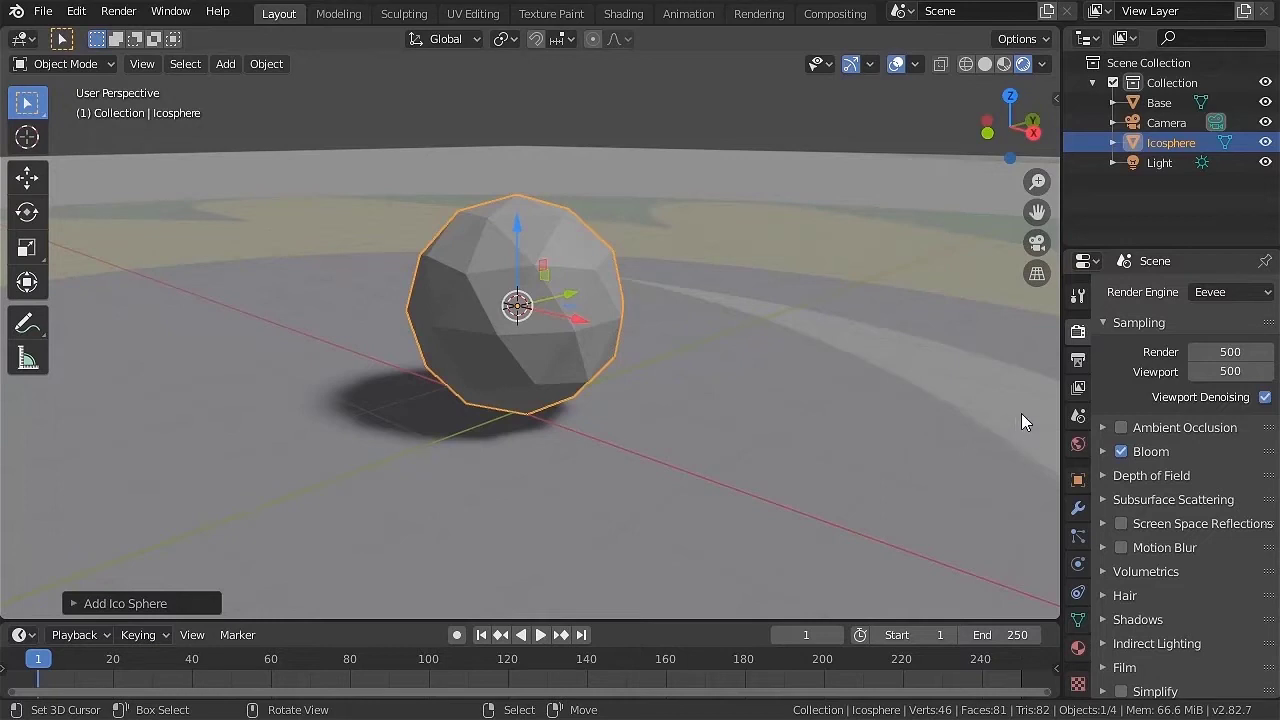
right_click(1060, 350)
click(985, 352)
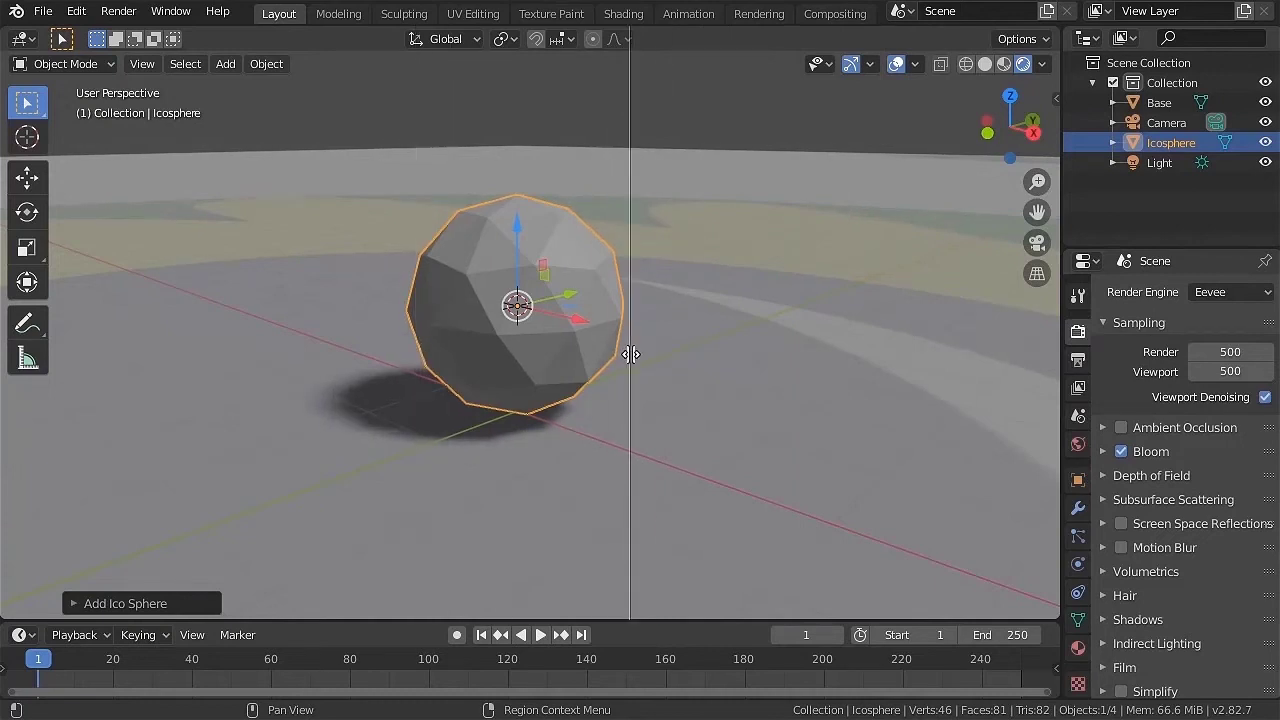
click(630, 355)
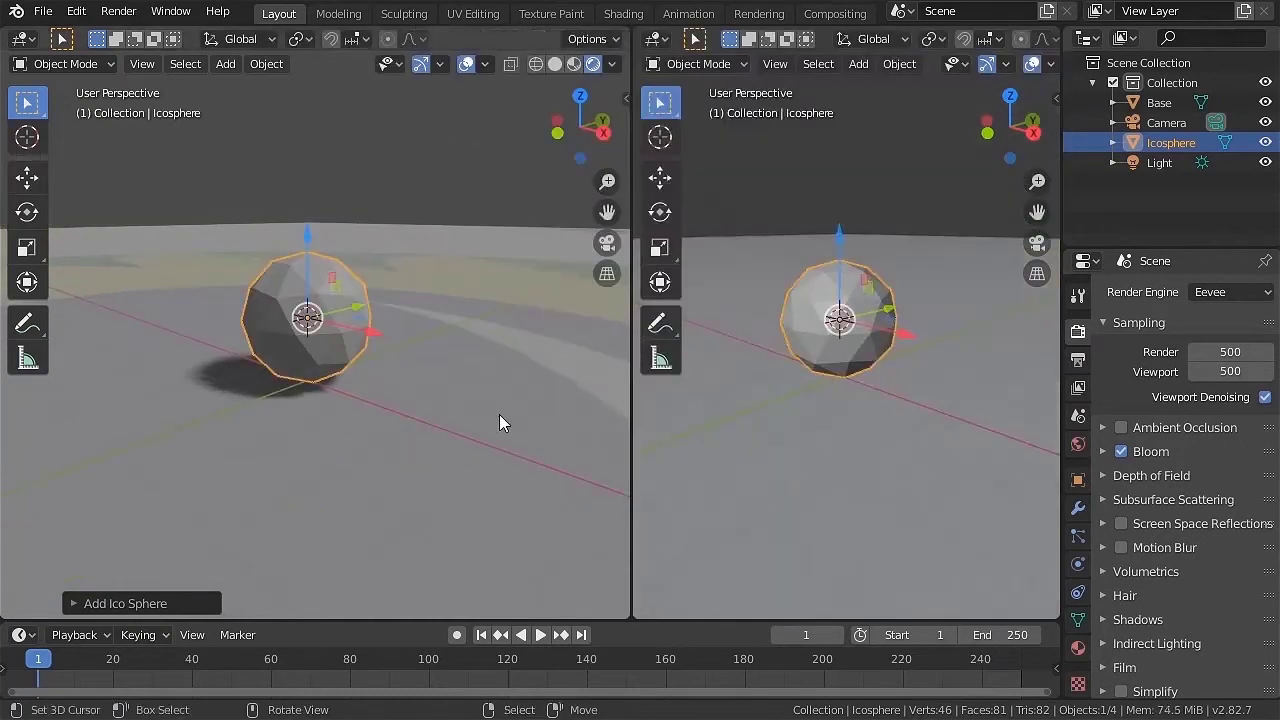
Change the larger of the two viewport areas to the Shader Editor and hide its sidebar.
click(21, 40)
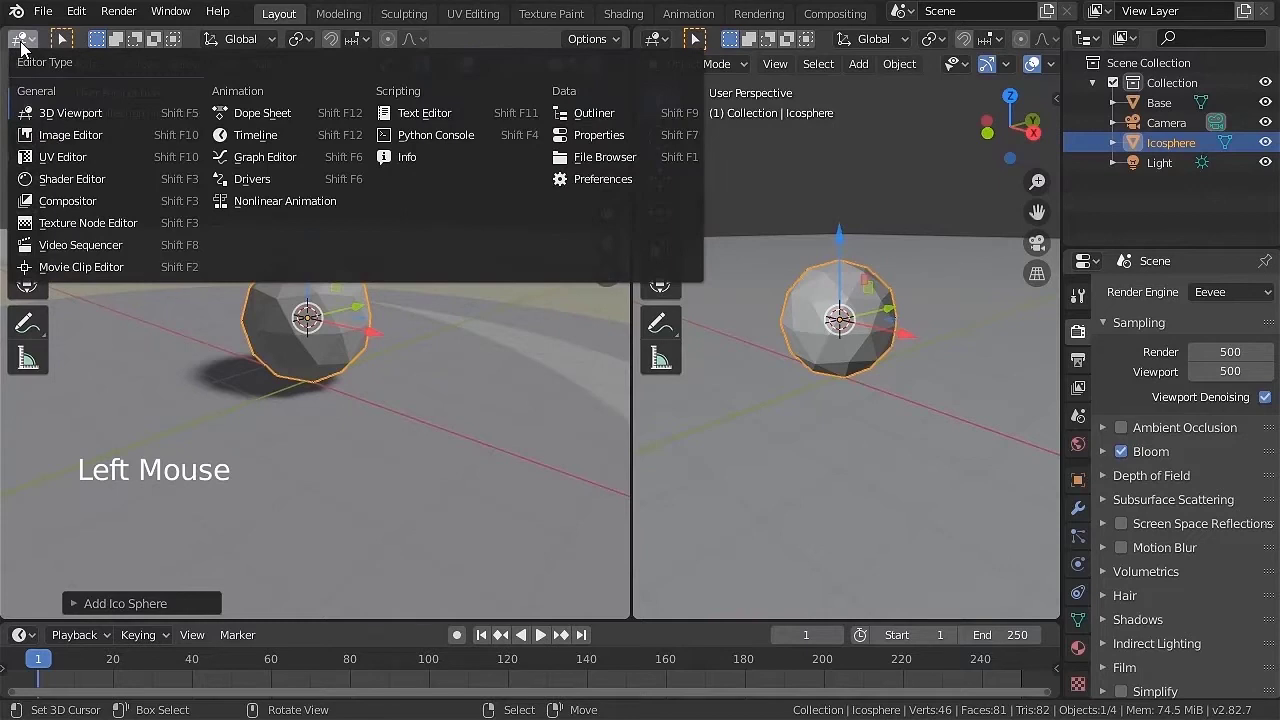
click(42, 180)
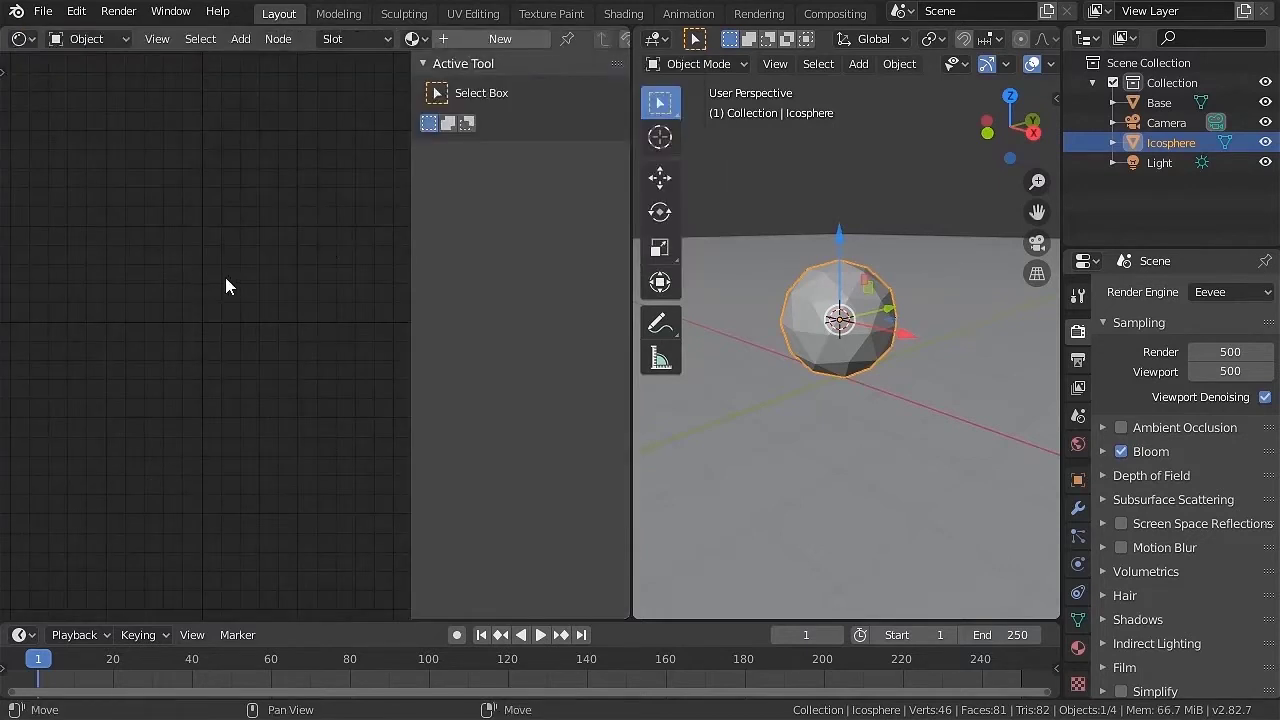
key(n)
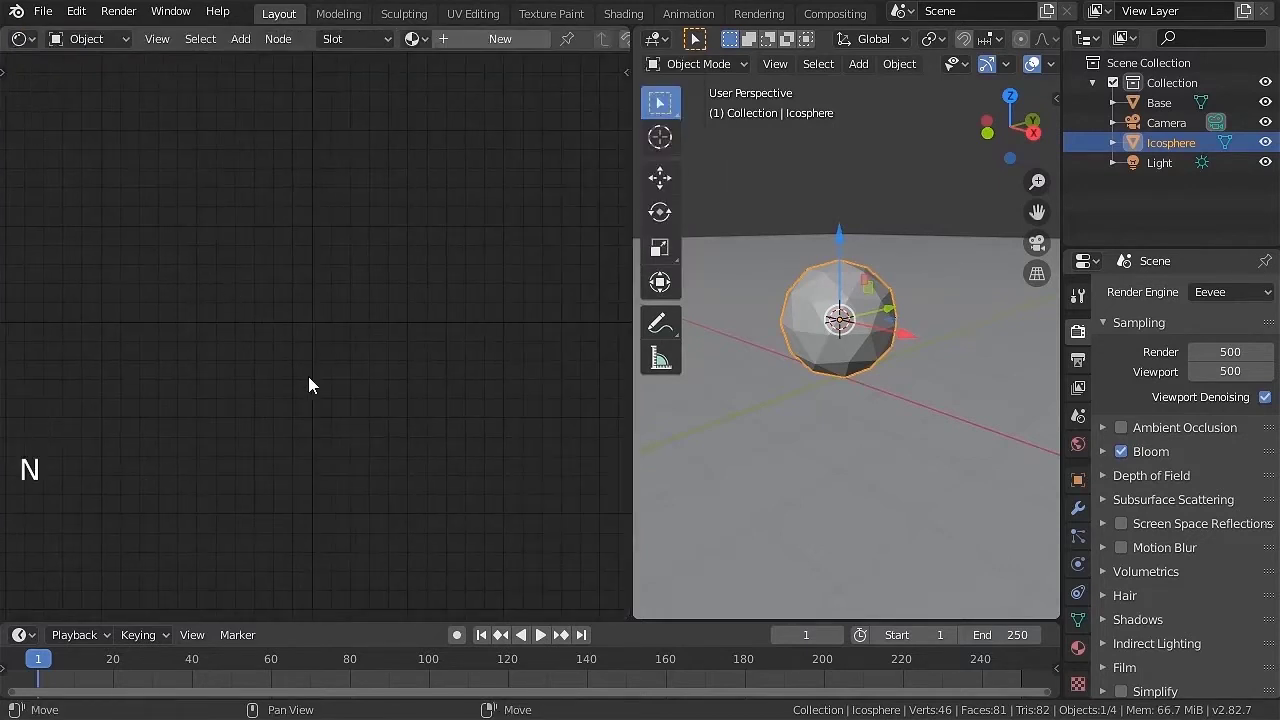
Create a new material for the icosphere and delete its Principled BSDF node.
click(1077, 649)
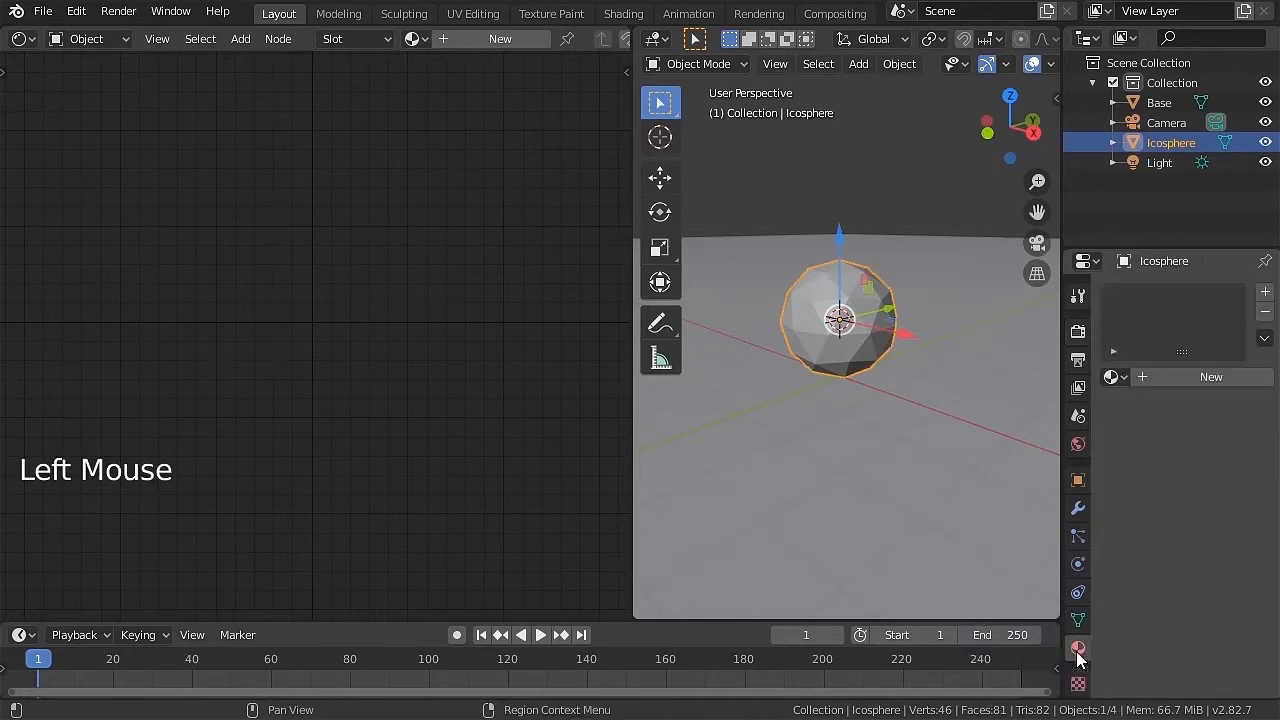
click(1185, 378)
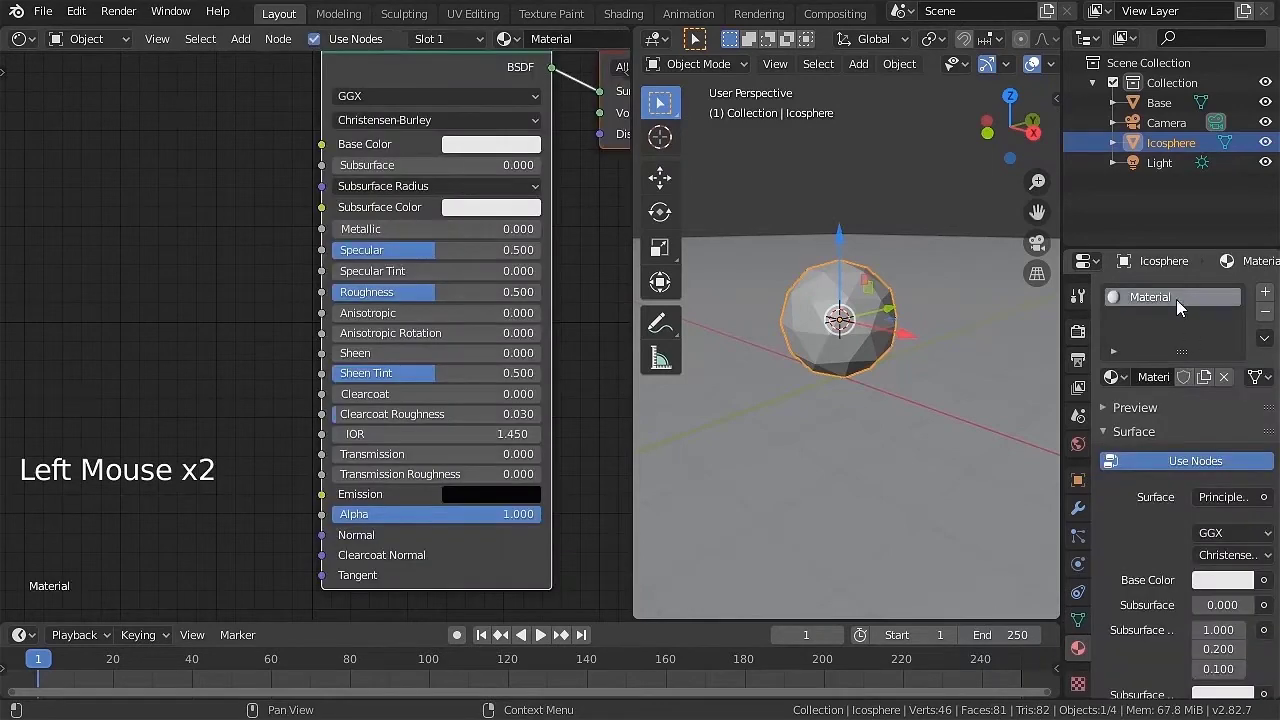
middle_drag(330, 215, 352, 266)
scroll(337, 272, down, 4)
click(367, 175)
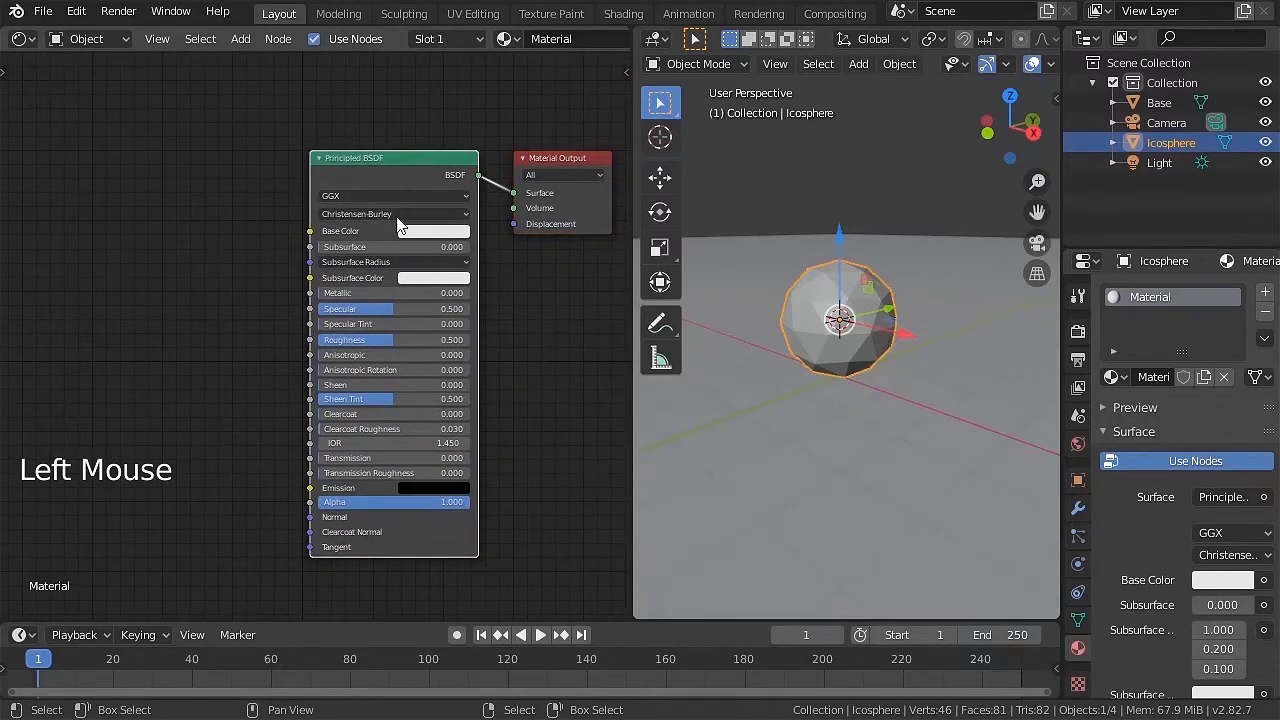
key(Delete)
Add a Diffuse BSDF node and connect its BSDF output to the Material Output's Surface input.
key(shift+a)
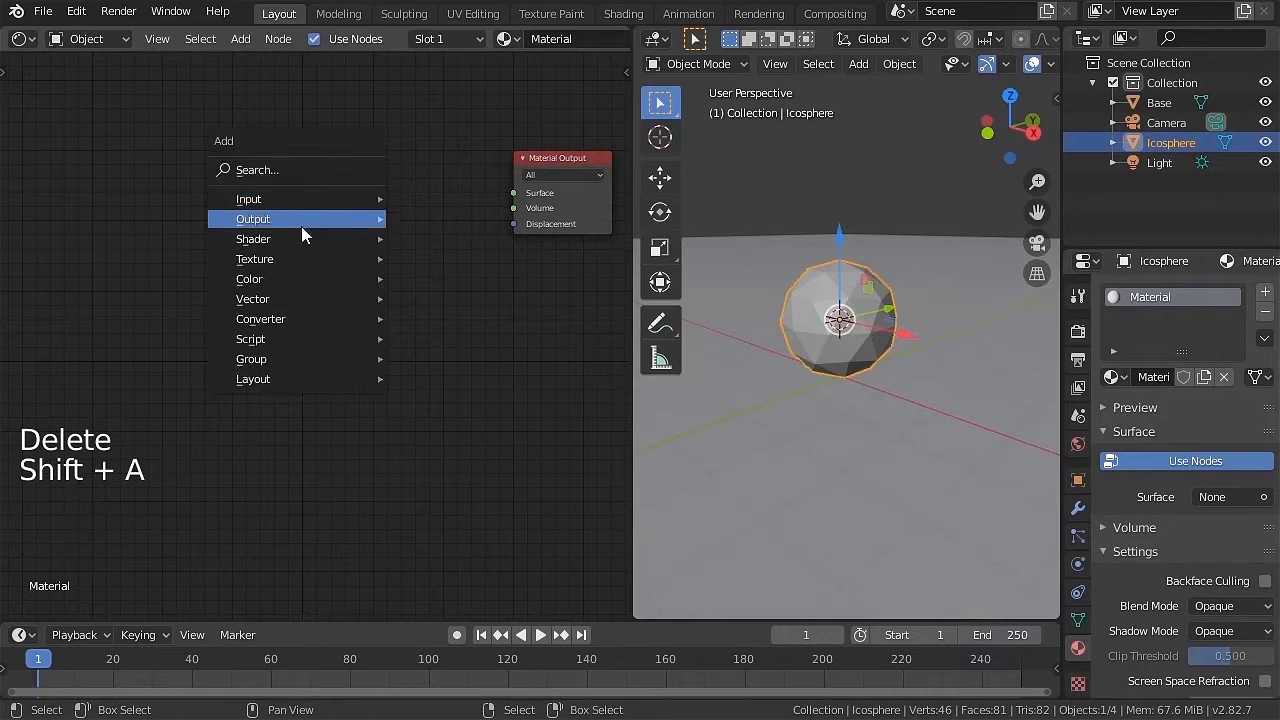
mouse_move(292, 239)
click(447, 259)
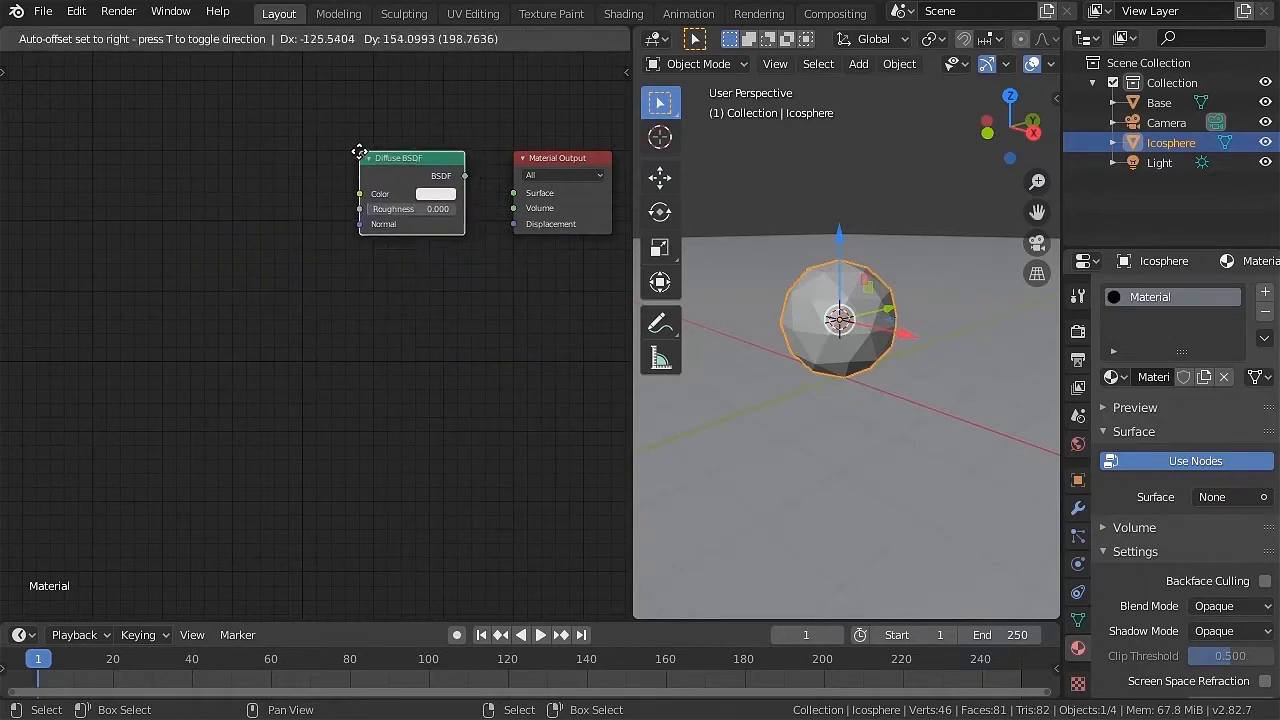
click(388, 172)
drag(462, 179, 513, 193)
Add an Image Texture node, link its Color to the Diffuse BSDF's Color, and load pedras_textura.jpg into it.
key(shift+a)
mouse_move(66, 254)
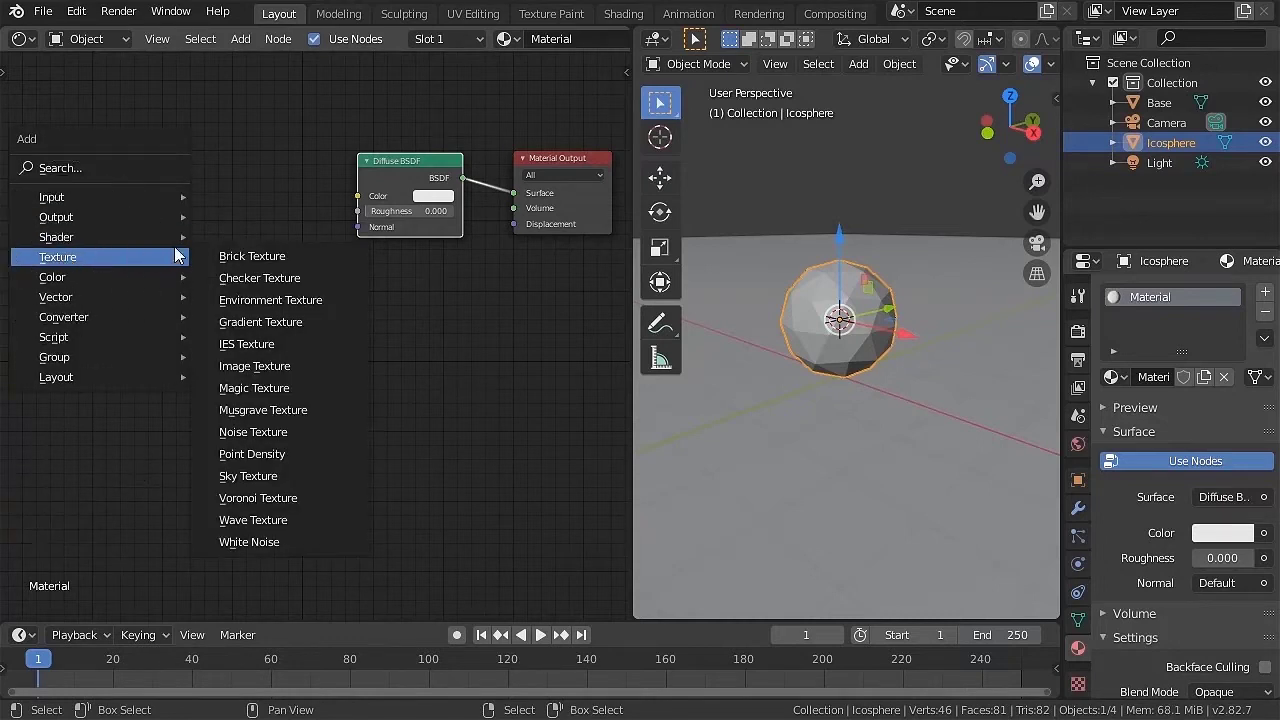
click(255, 366)
click(66, 150)
drag(232, 166, 357, 196)
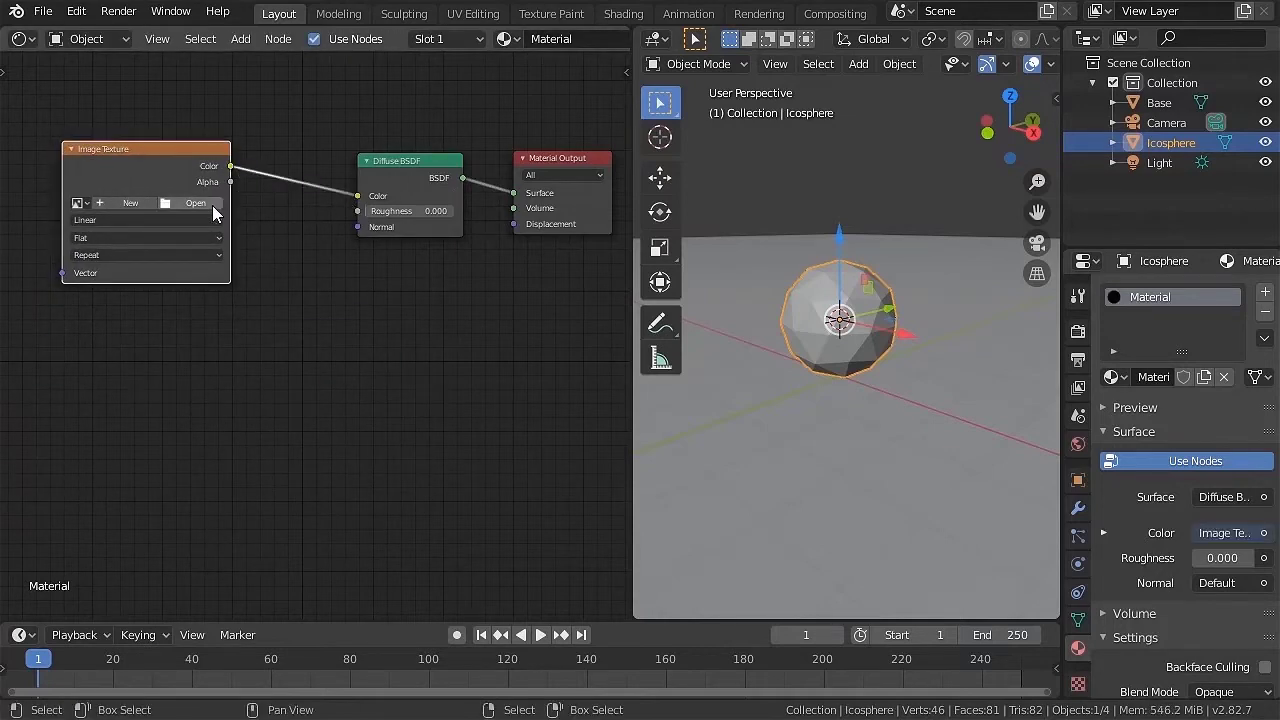
click(212, 205)
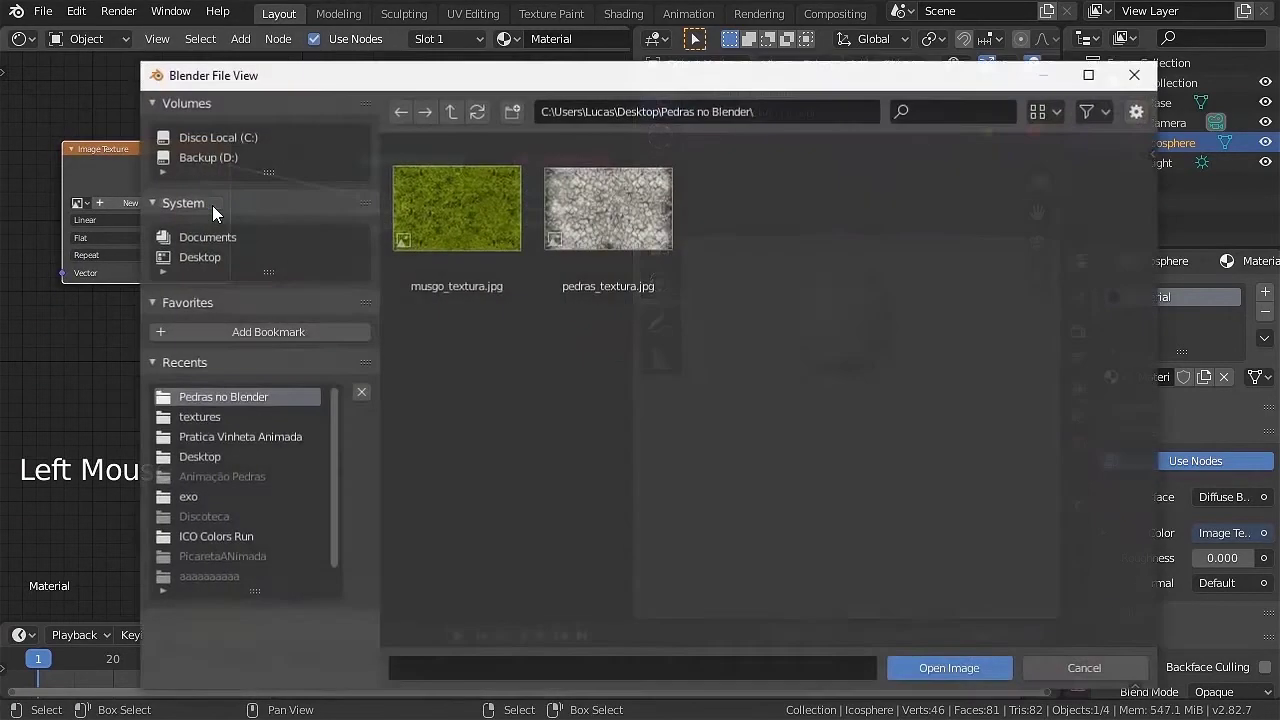
double_click(613, 231)
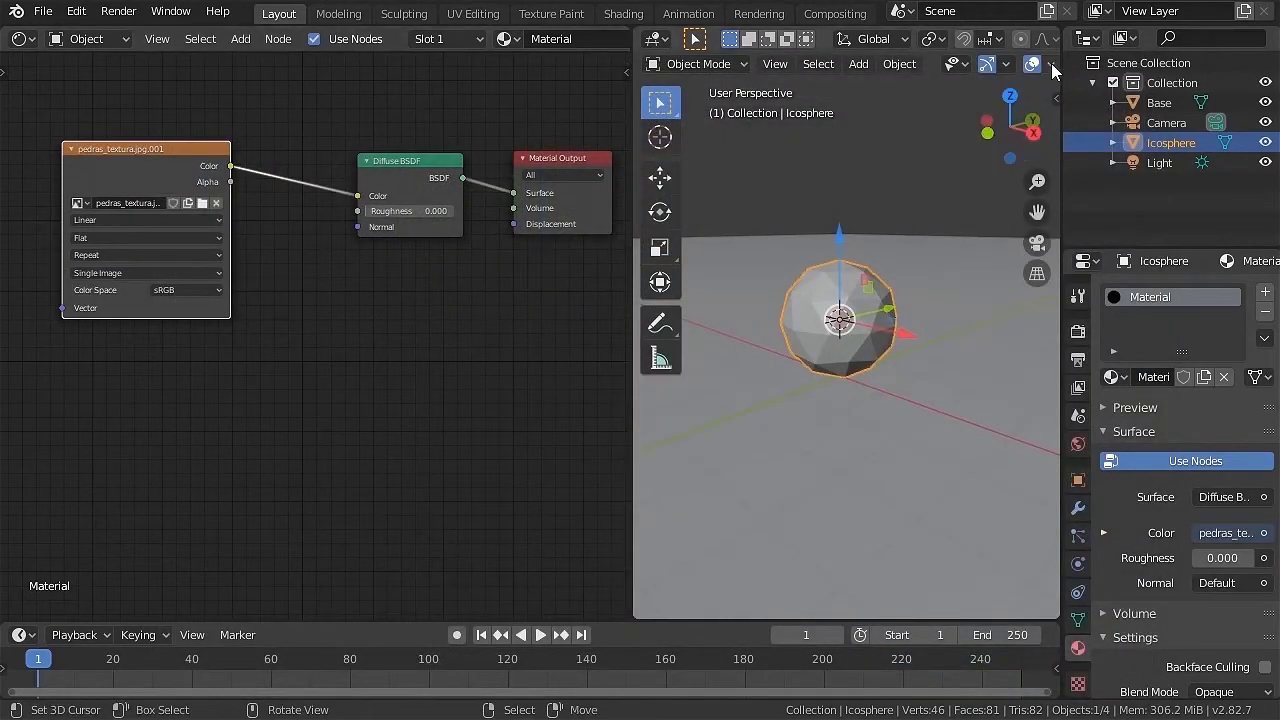
Switch the 3D viewport to rendered shading to show the stone texture on the icosphere.
middle_drag(1006, 63, 783, 54)
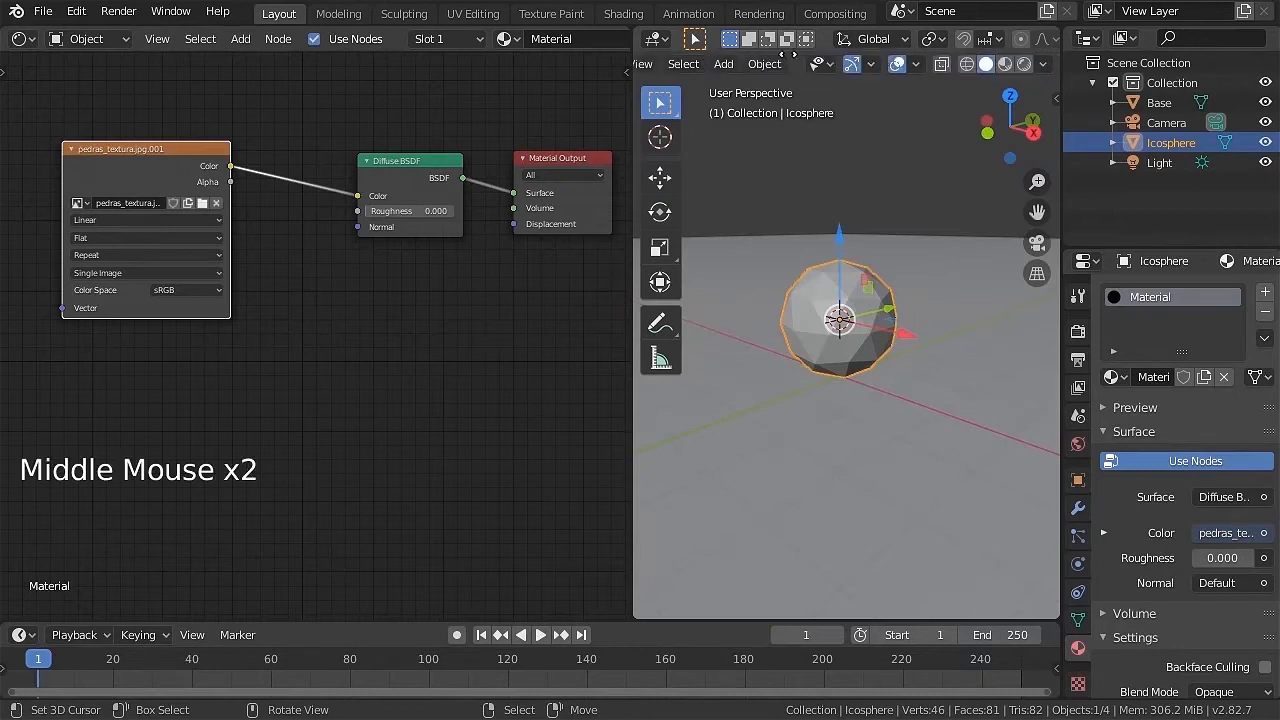
click(1025, 64)
middle_drag(1056, 63, 1003, 66)
scroll(866, 355, up, 8)
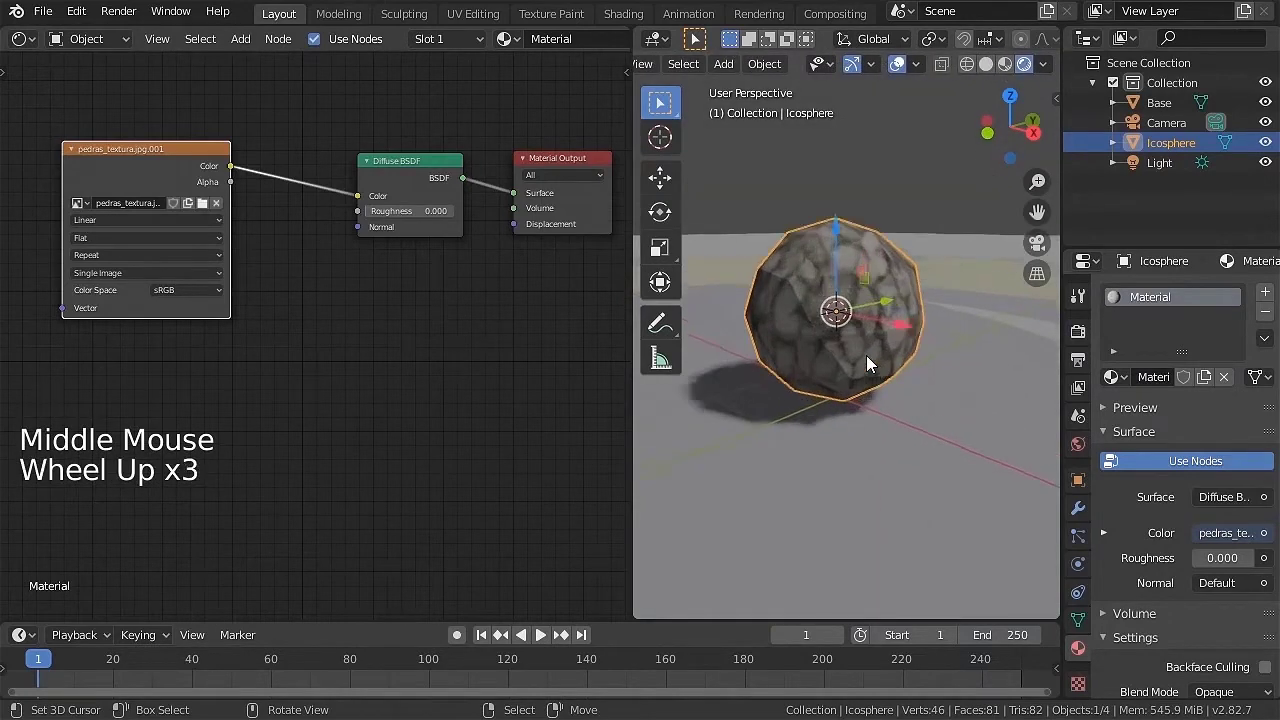
shift+middle_drag(927, 363, 899, 321)
scroll(899, 321, down, 2)
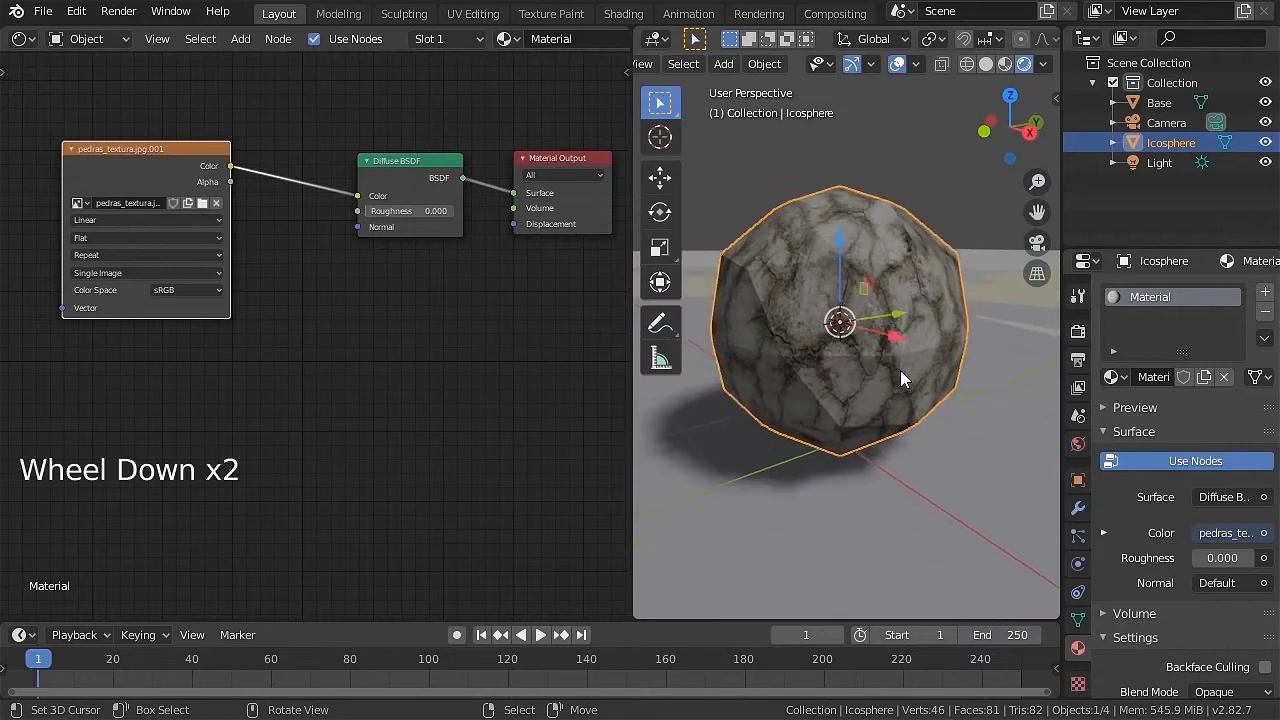
Add a Subdivision Surface modifier to the icosphere with 2 viewport subdivisions.
click(1078, 508)
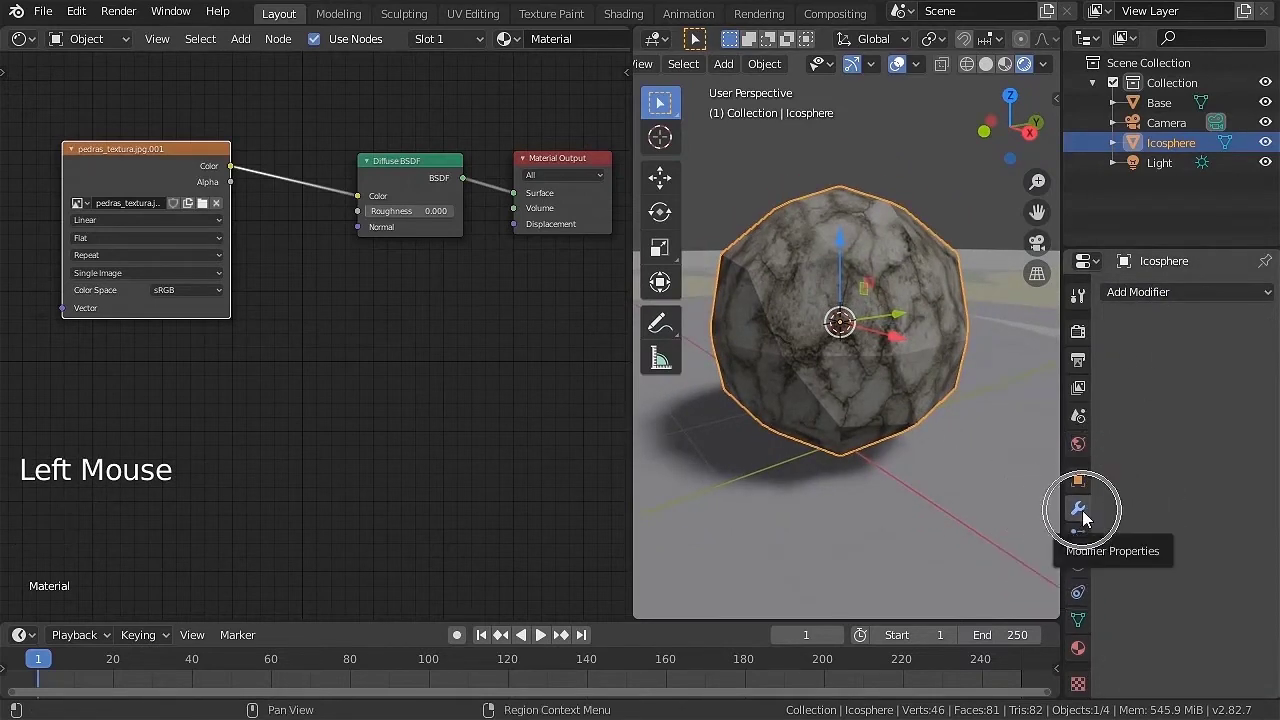
click(1181, 294)
key(ctrl)
click(897, 628)
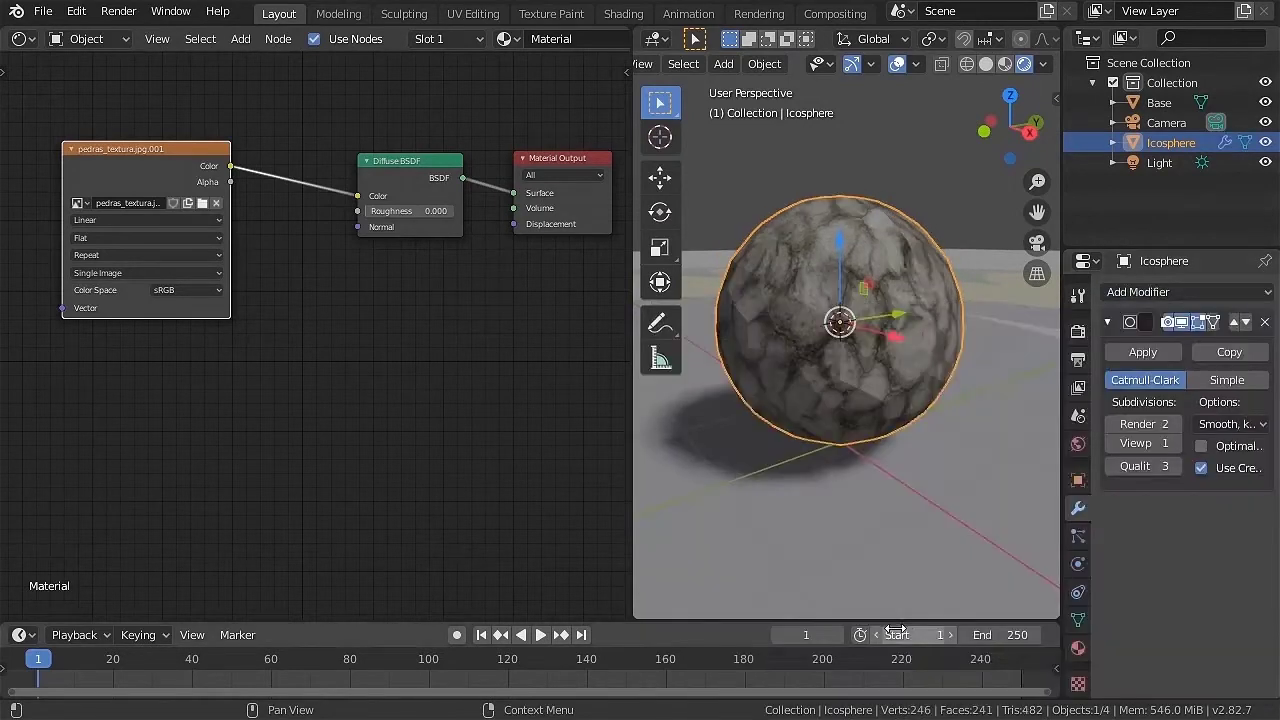
click(1176, 442)
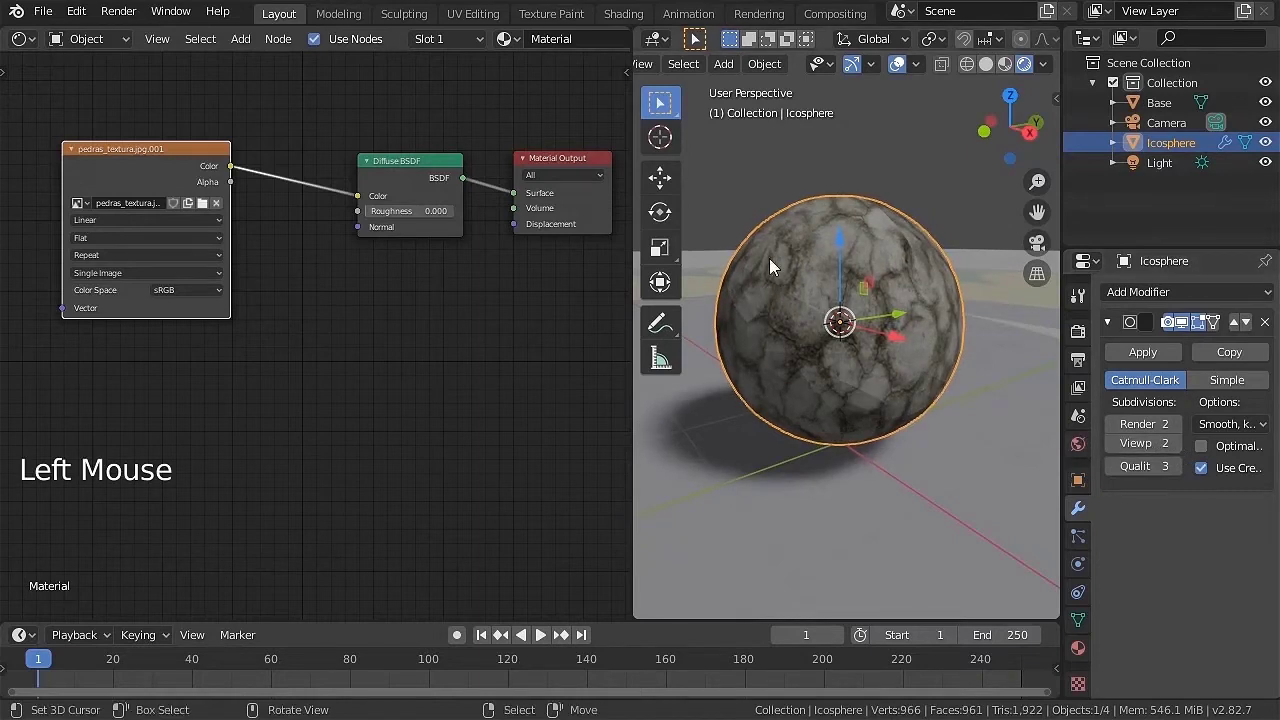
Apply Shade Smooth to the icosphere and inspect its surface from several sides.
click(766, 64)
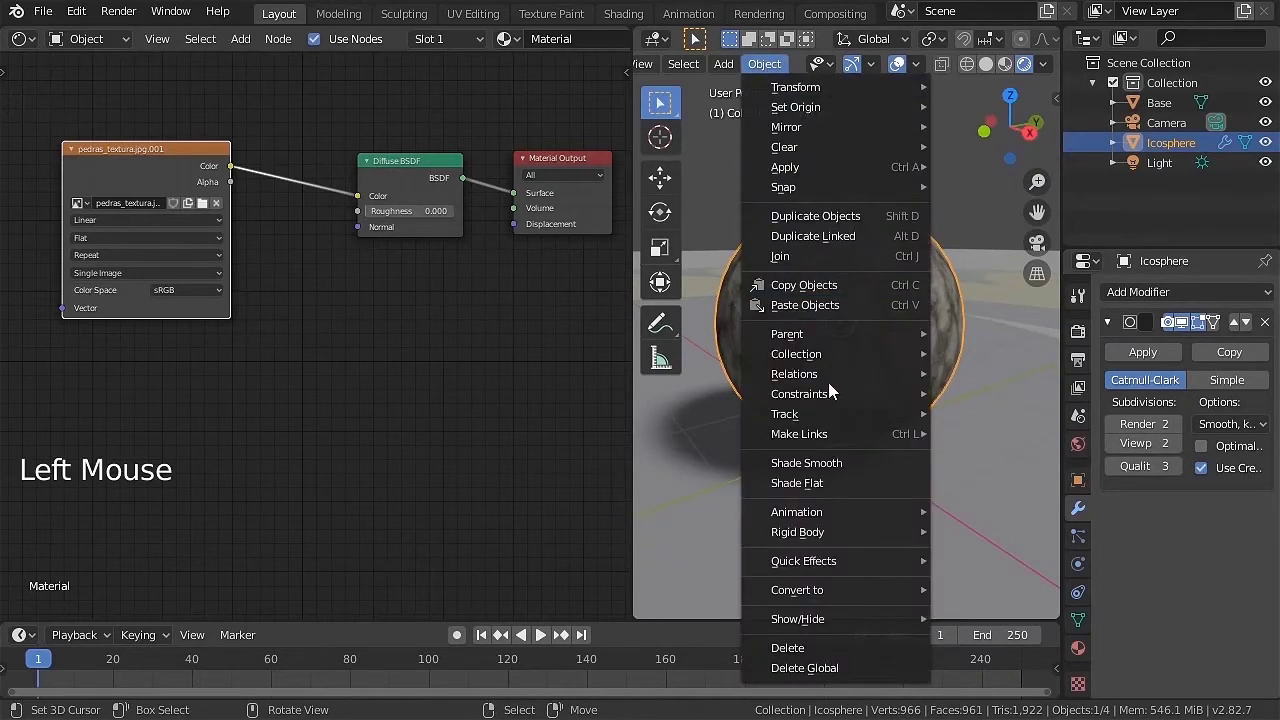
click(788, 468)
middle_drag(973, 383, 831, 347)
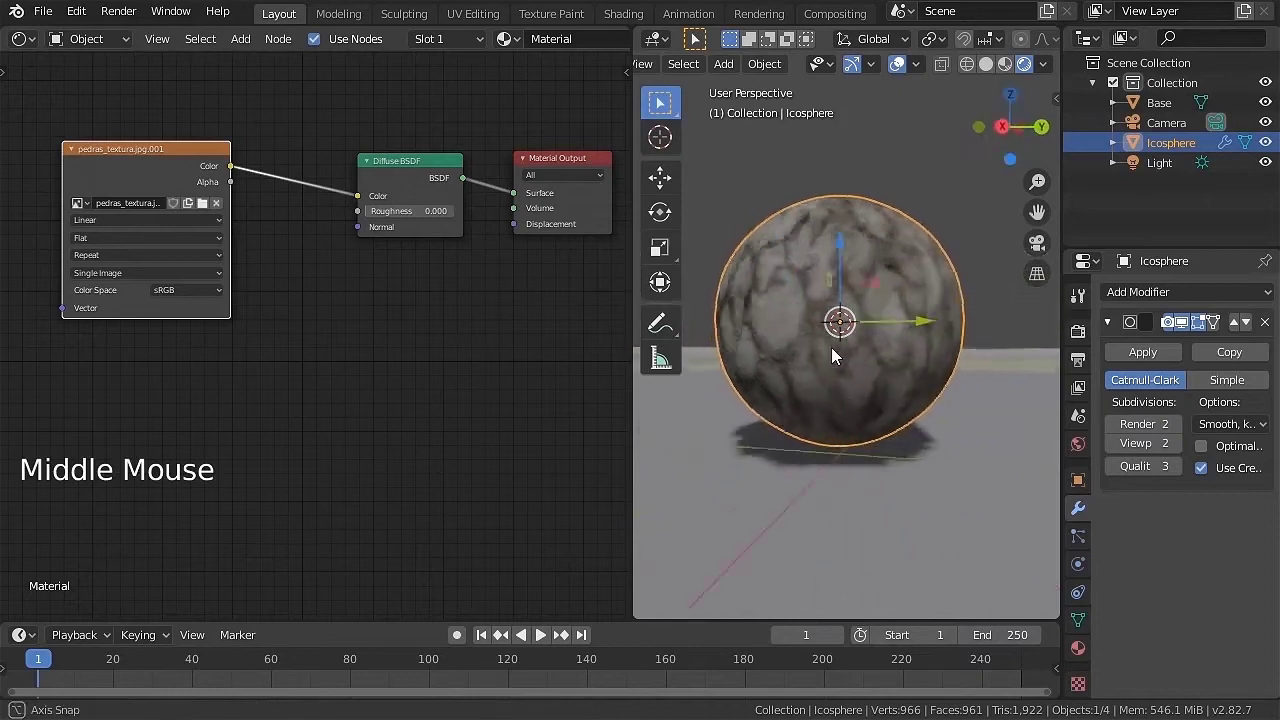
scroll(831, 347, up, 5)
middle_drag(1047, 379, 651, 511)
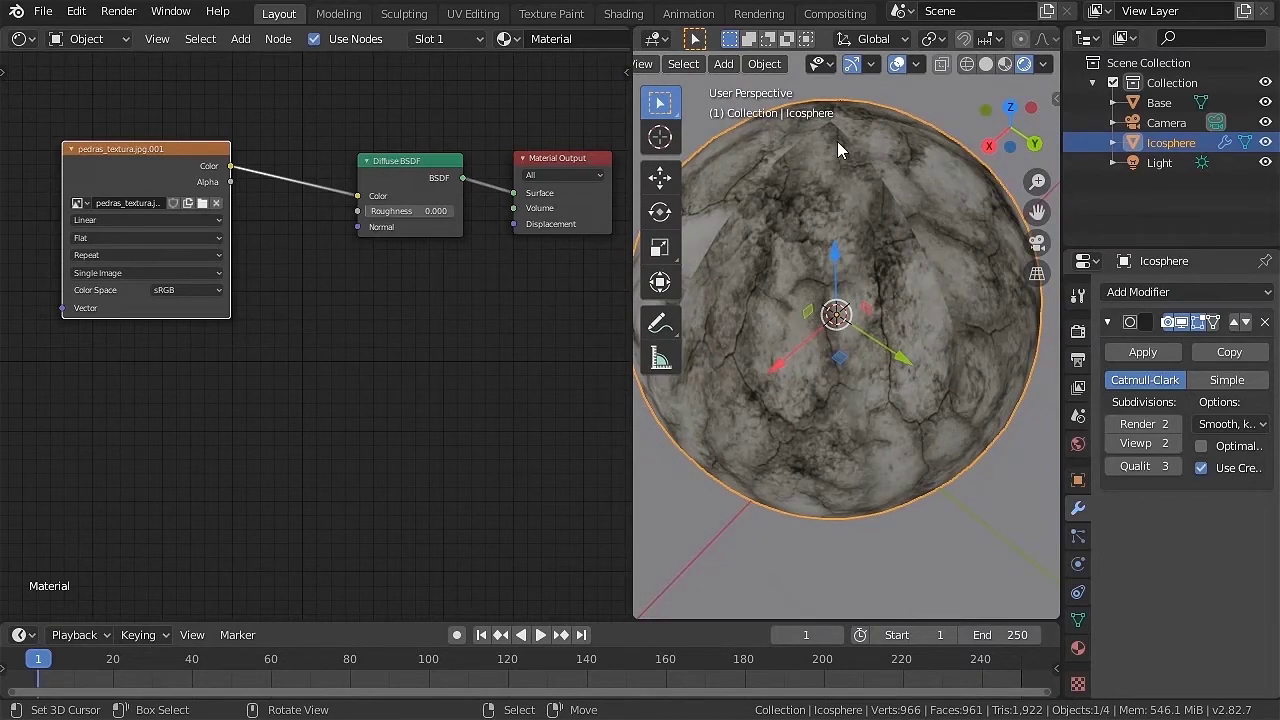
Change the Shader Editor area to the UV Editor and display the image pedras_textura.jpg.001 in it.
click(20, 39)
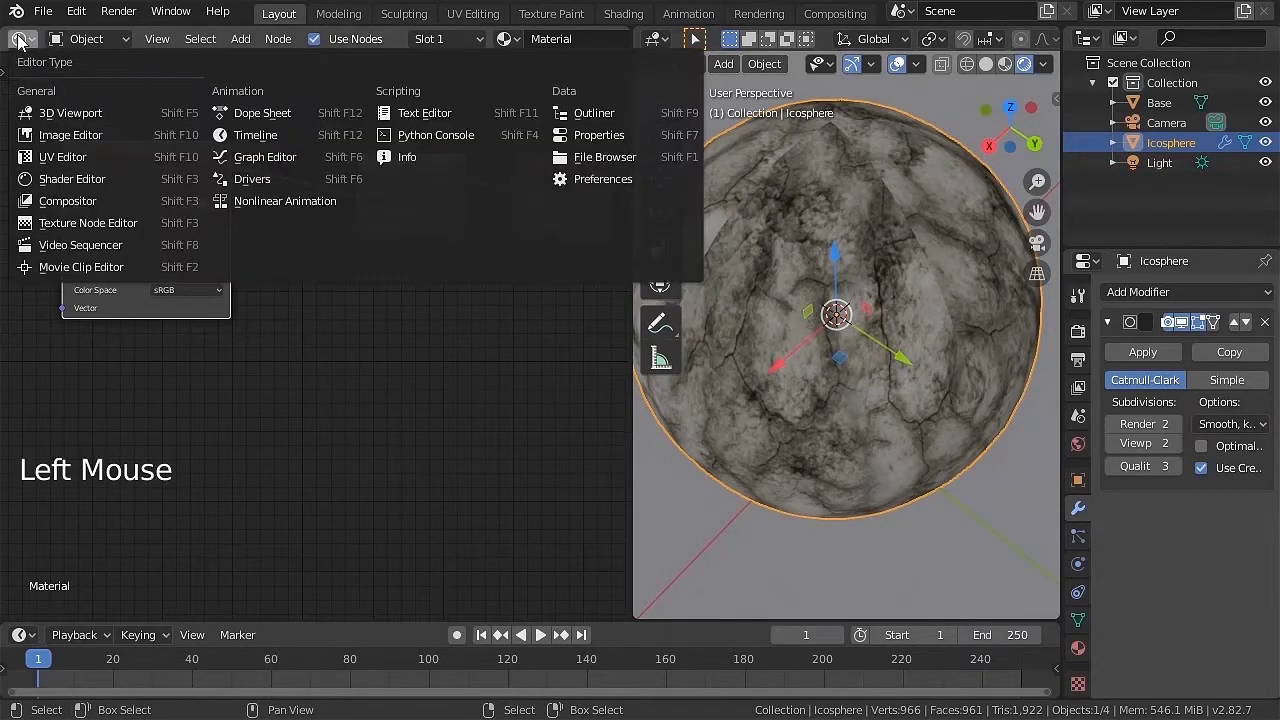
click(42, 157)
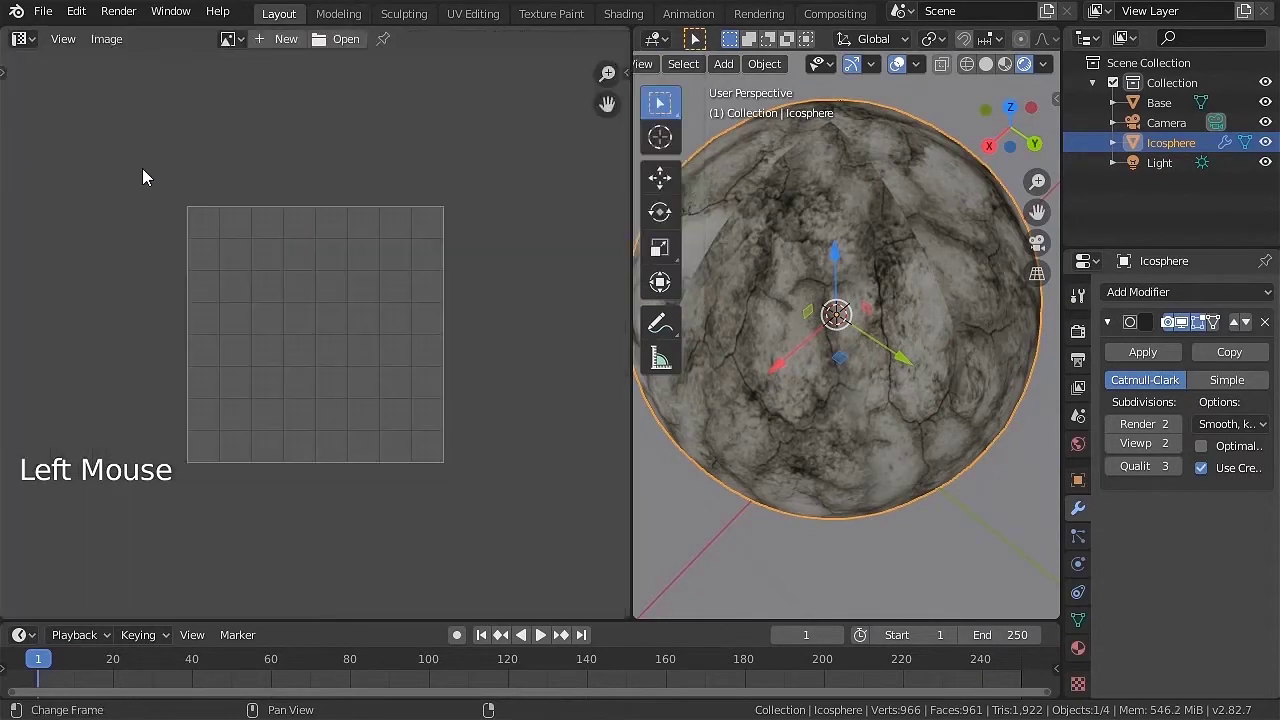
click(229, 40)
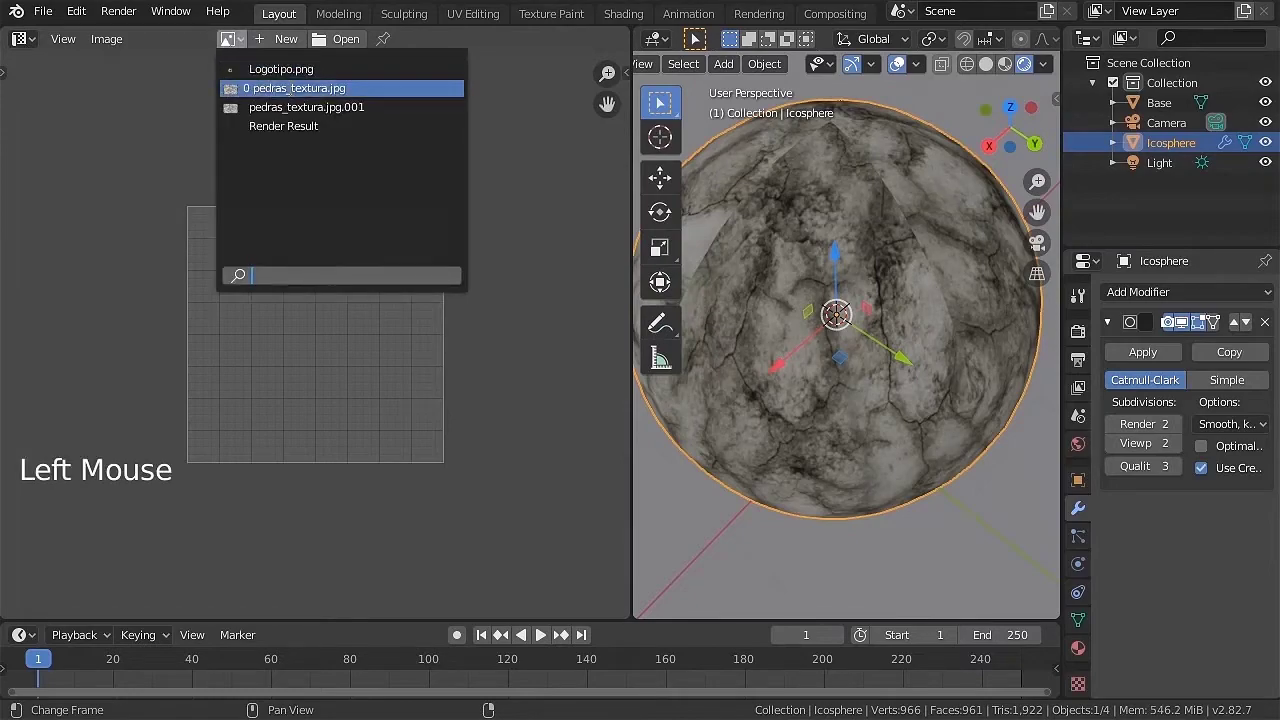
click(300, 107)
scroll(348, 362, down, 10)
scroll(355, 365, down, 4)
scroll(355, 365, up, 1)
Enter Edit Mode on the icosphere and select all of its UVs over the stone image.
key(Tab)
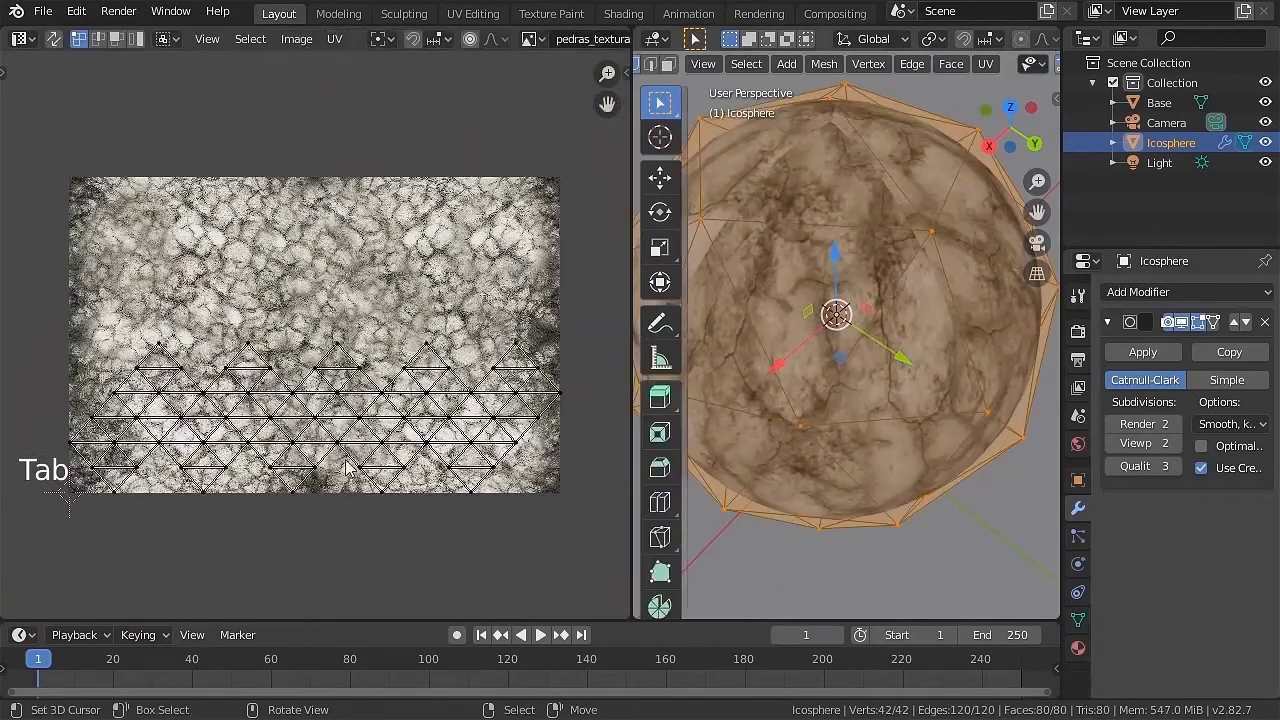
key(a)
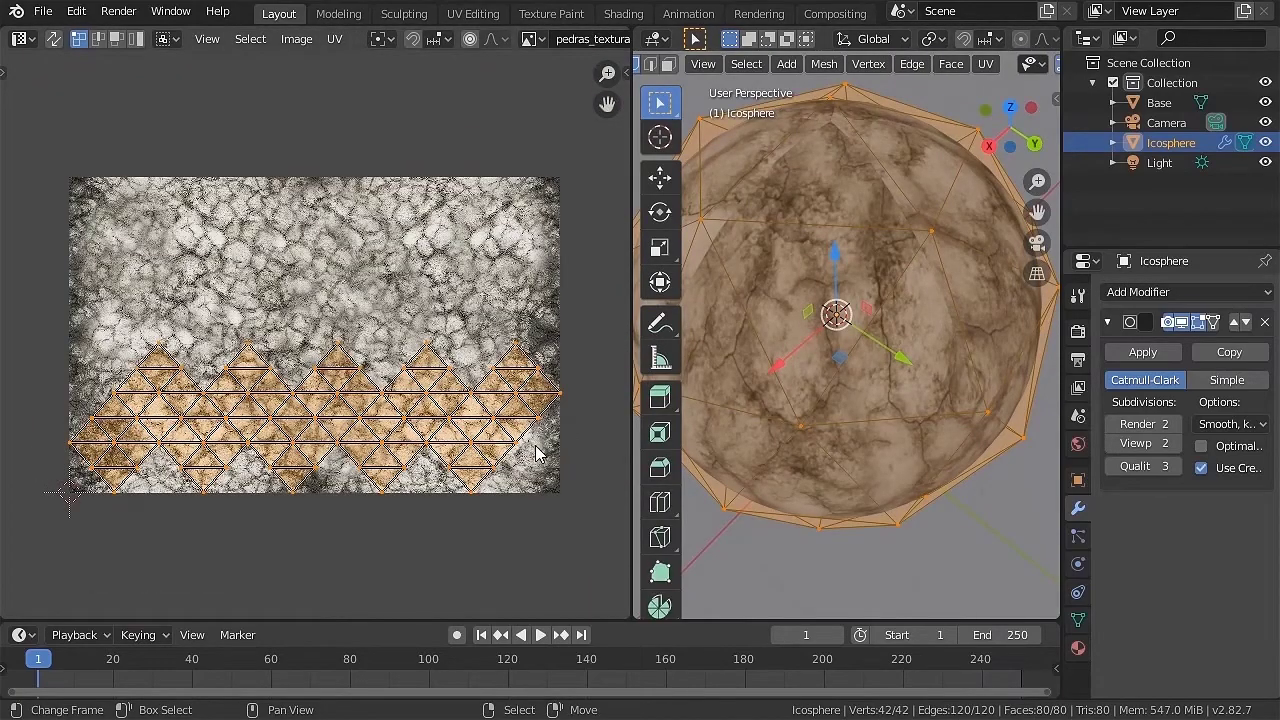
scroll(905, 380, down, 3)
mouse_move(905, 380)
middle_down()
mouse_move(911, 399)
mouse_move(901, 358)
middle_up()
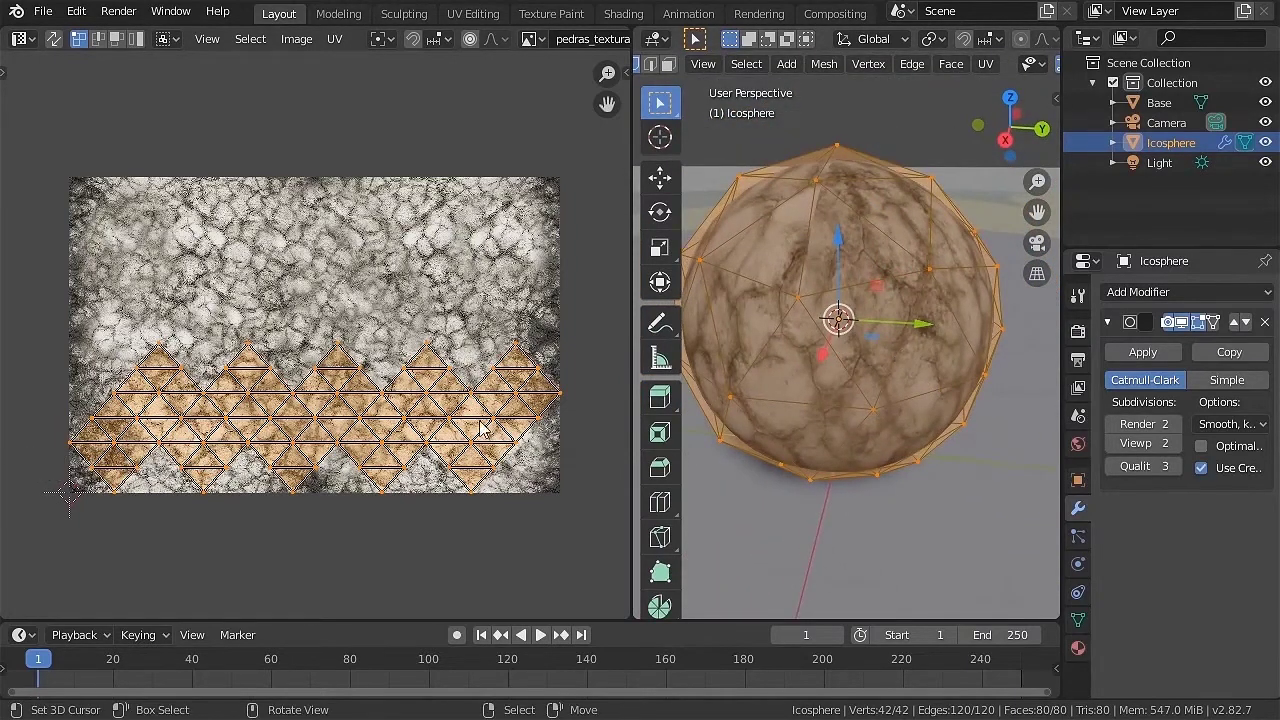
Maximize the 3D viewport with the icosphere shown in front orthographic view.
key(KP_1)
key(ctrl+space)
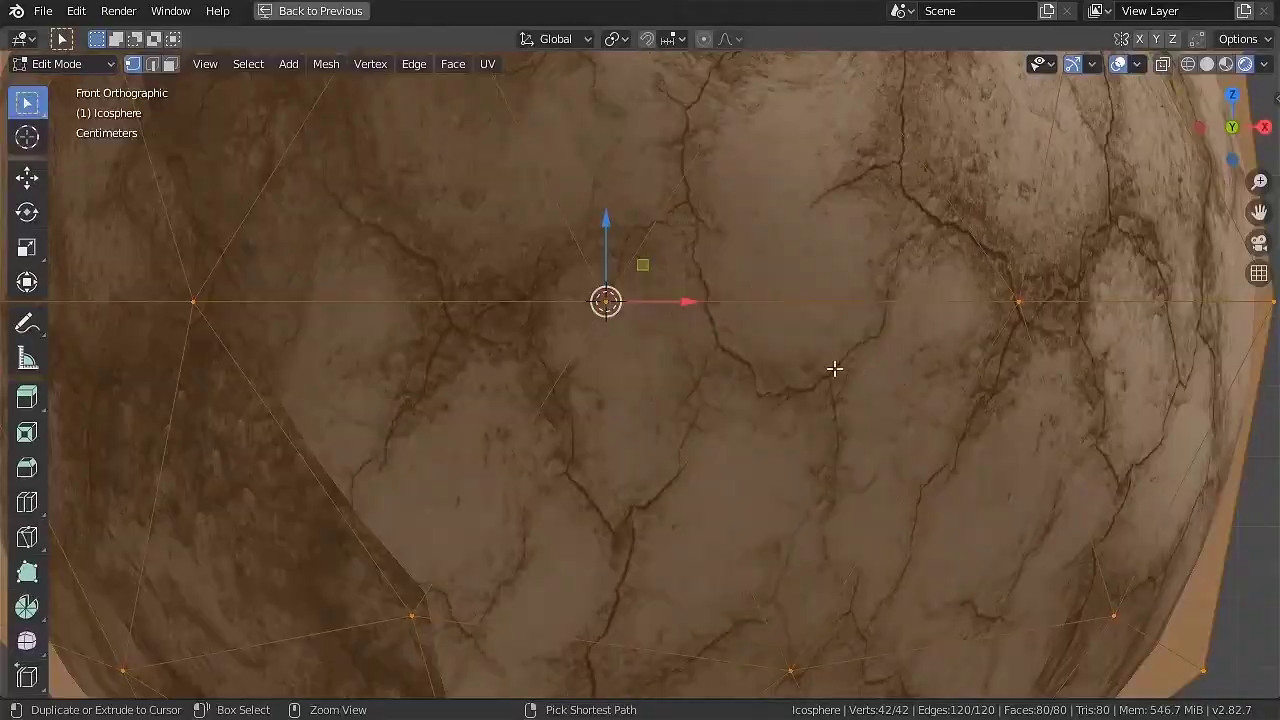
scroll(723, 409, down, 8)
Deselect the whole icosphere mesh and switch the viewport to wireframe shading.
key(alt+a)
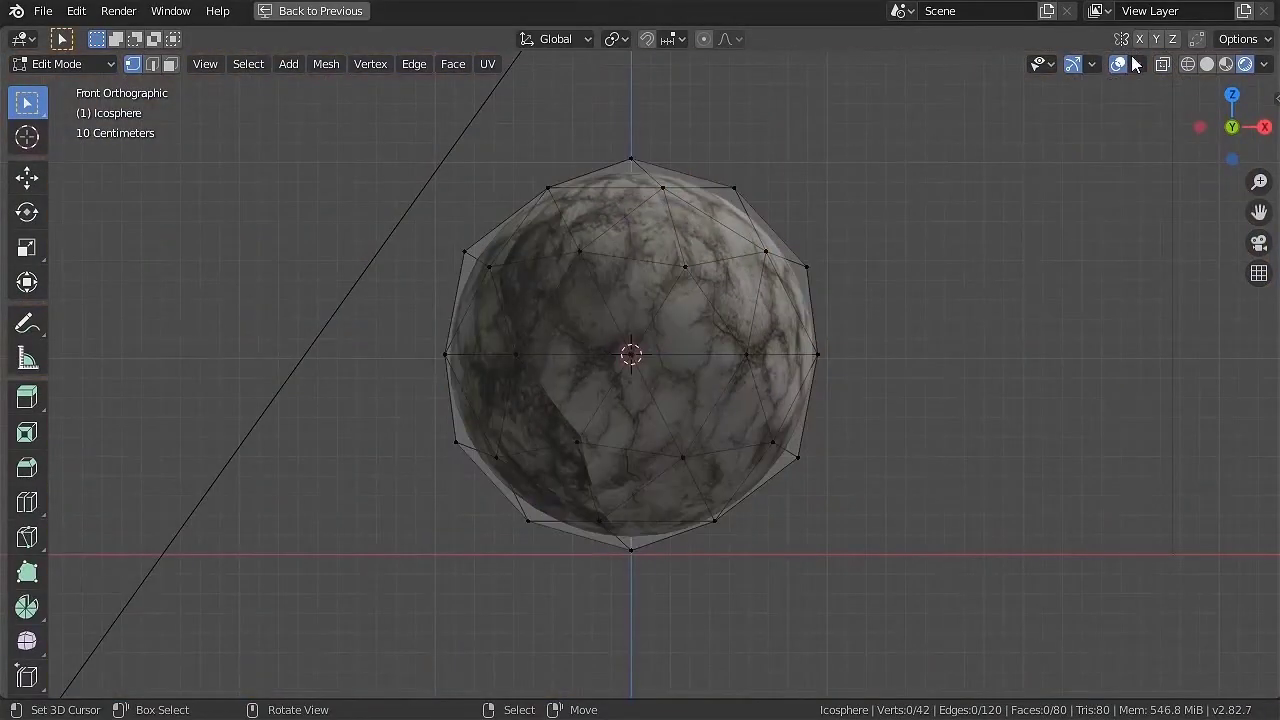
click(1189, 64)
middle_drag(849, 336, 783, 377)
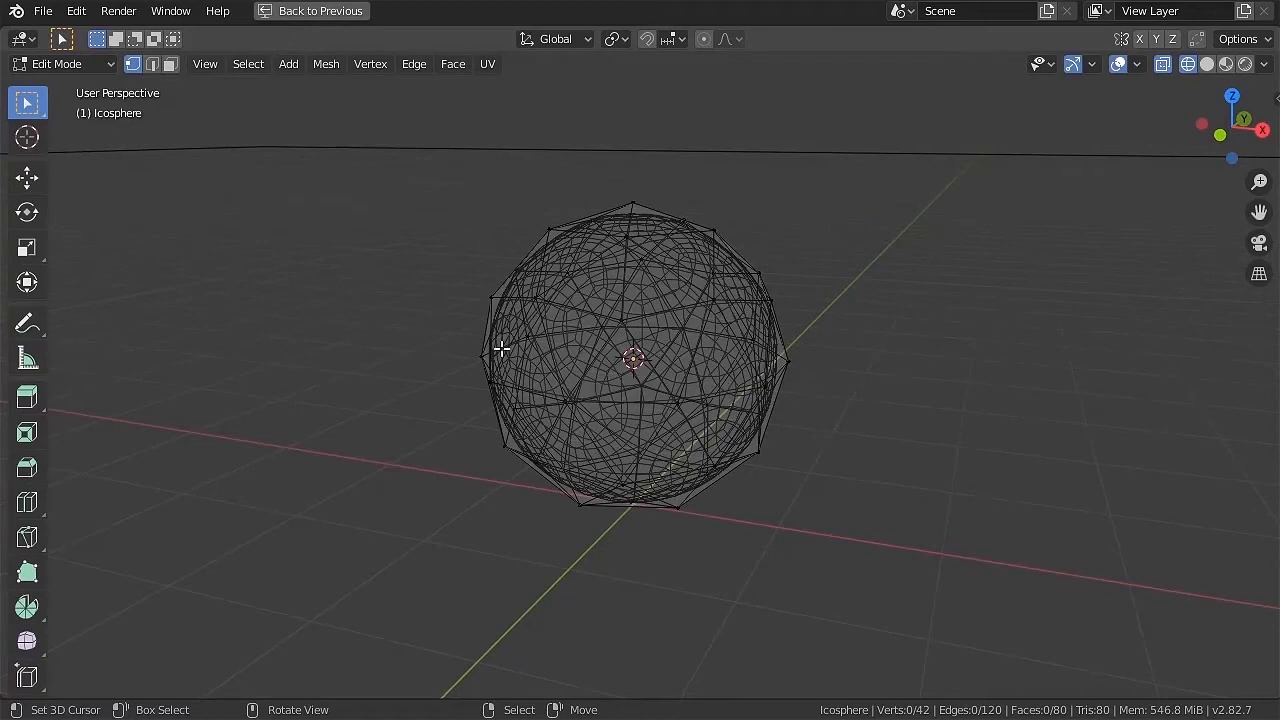
Select the icosphere's ring of vertices around its middle from the front view and switch to edge selection.
key(KP_1)
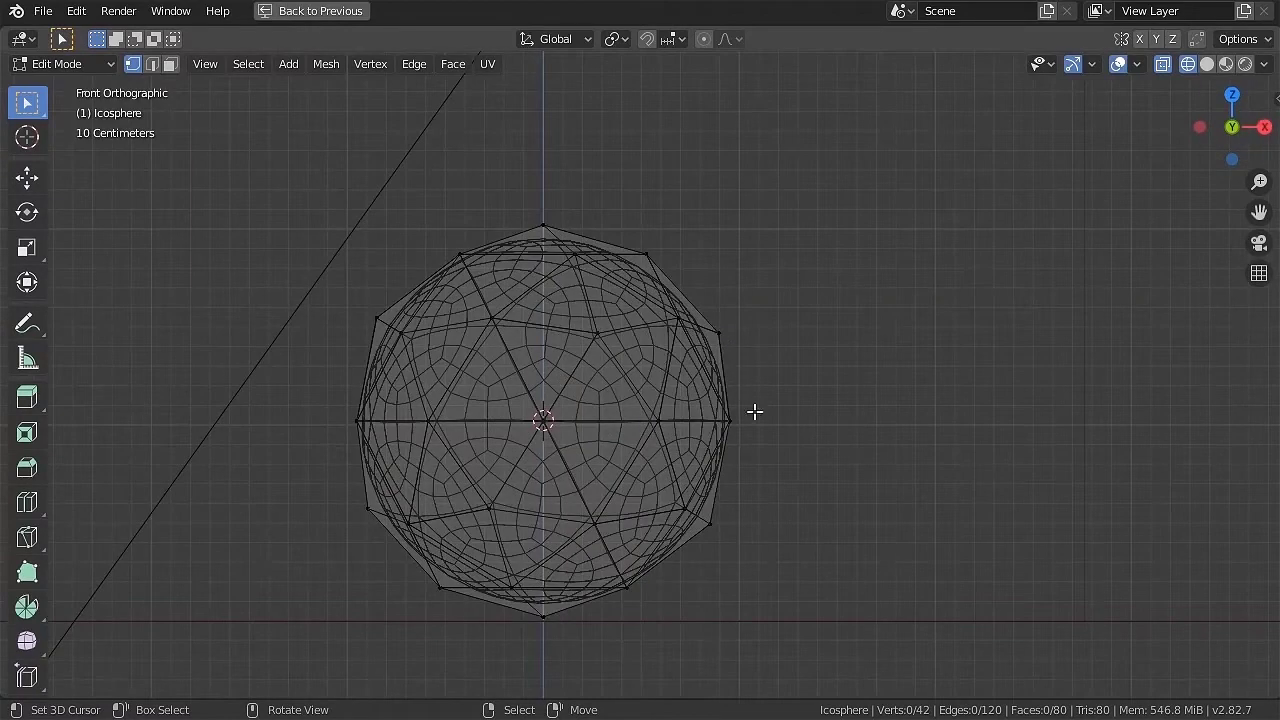
key(b)
drag(800, 451, 253, 392)
middle_drag(669, 400, 744, 418)
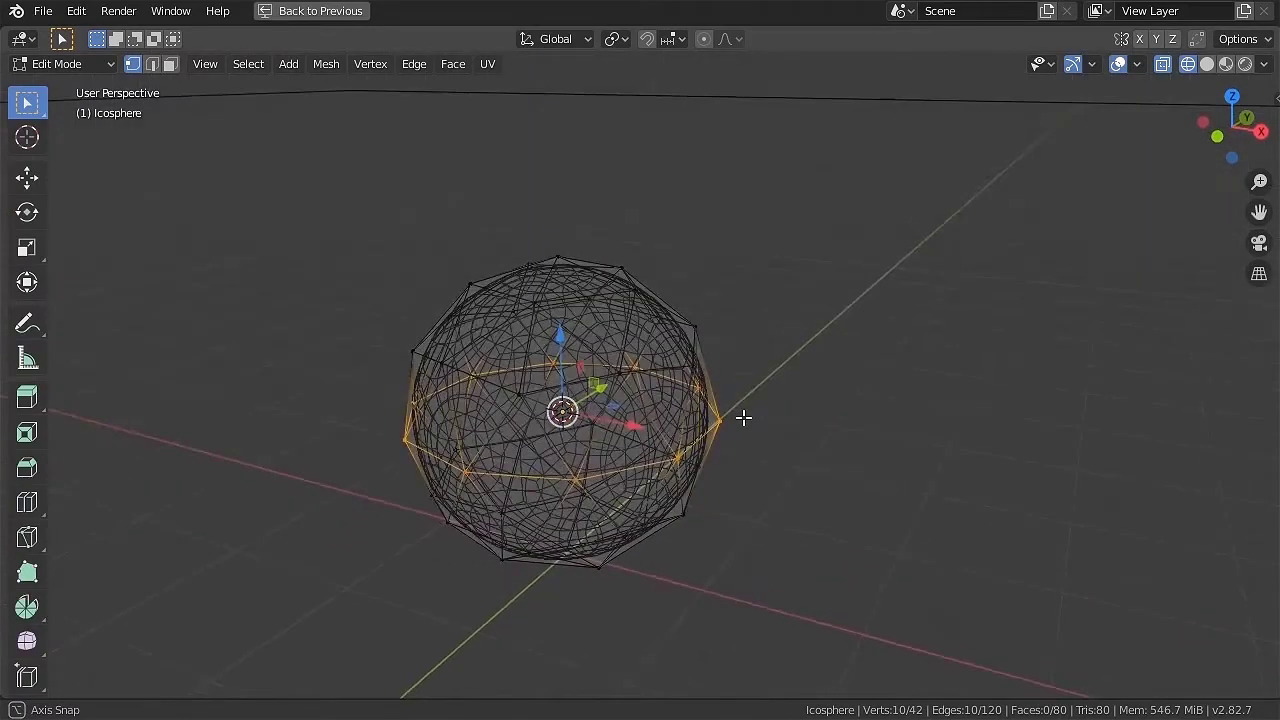
click(152, 65)
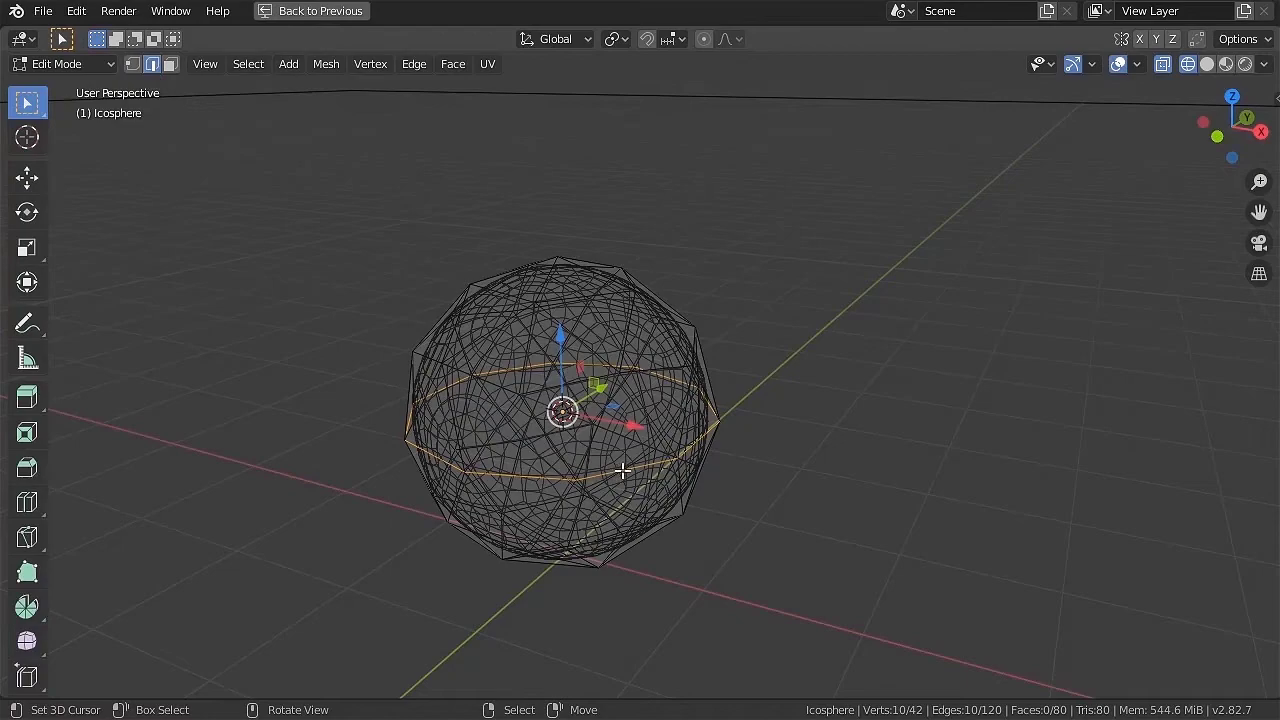
key(ctrl)
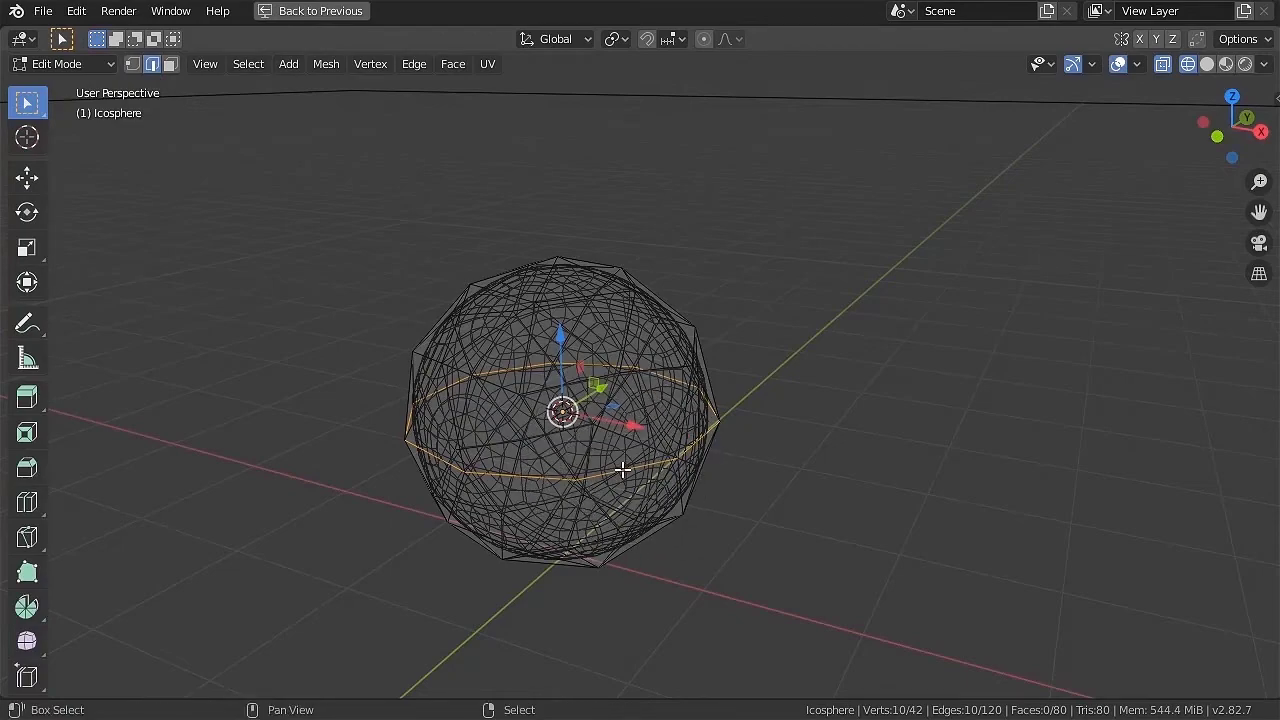
Deselect one edge of the icosphere's selected middle loop so that the loop stays open.
scroll(700, 503, up, 3)
shift+click(767, 477)
shift+click(767, 477)
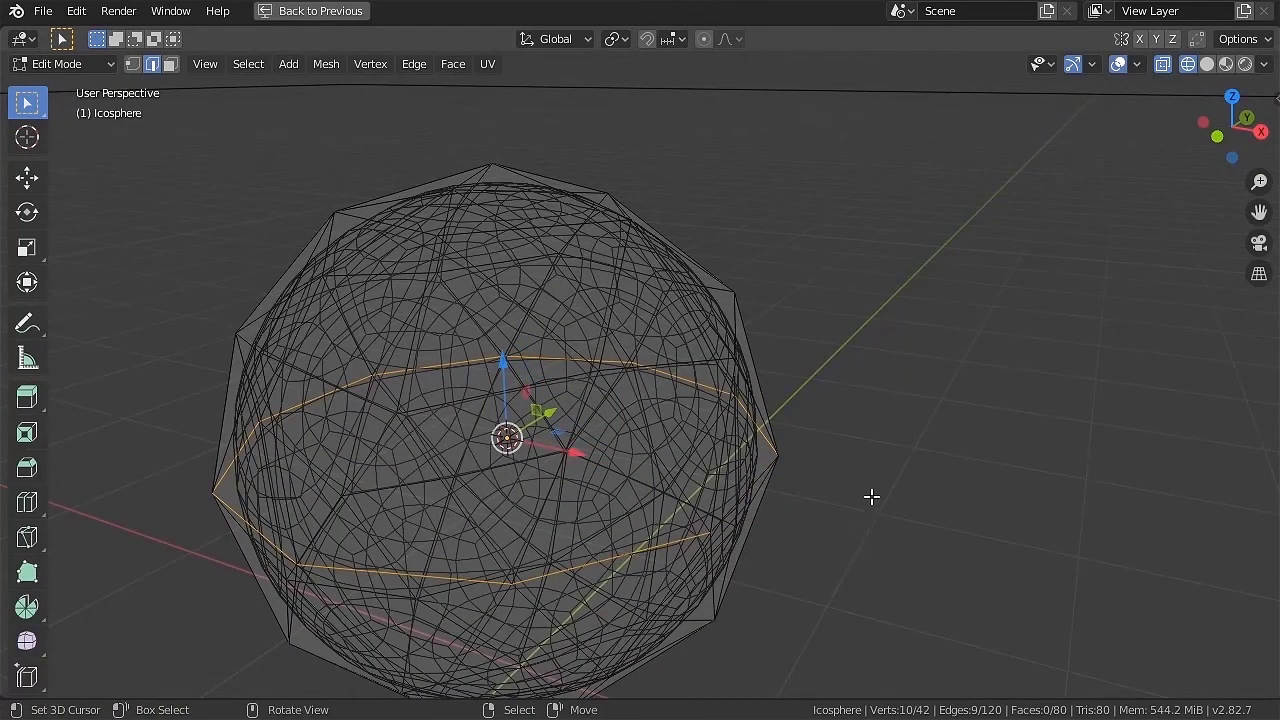
scroll(871, 497, down, 3)
middle_drag(934, 466, 560, 420)
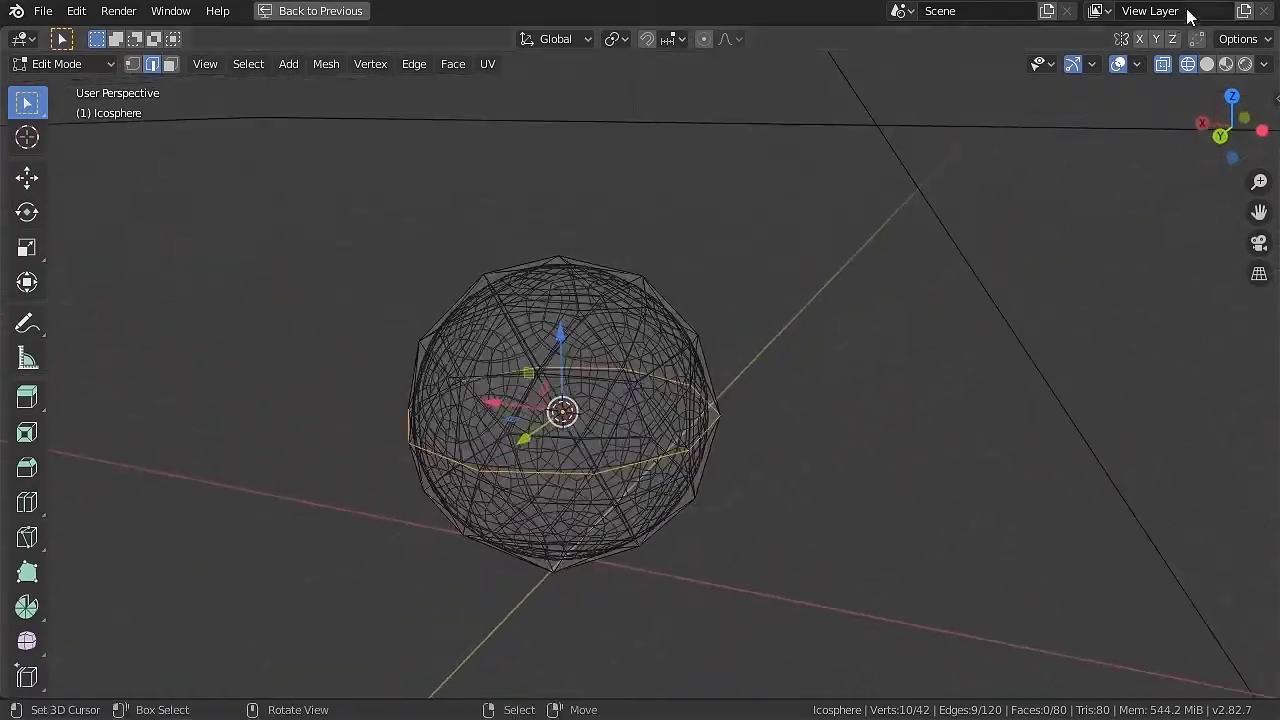
Switch the viewport to solid shading and check the open edge loop around the icosphere.
click(1207, 64)
mouse_move(651, 451)
middle_down()
mouse_move(686, 423)
mouse_move(705, 428)
mouse_move(724, 398)
mouse_move(558, 468)
middle_up()
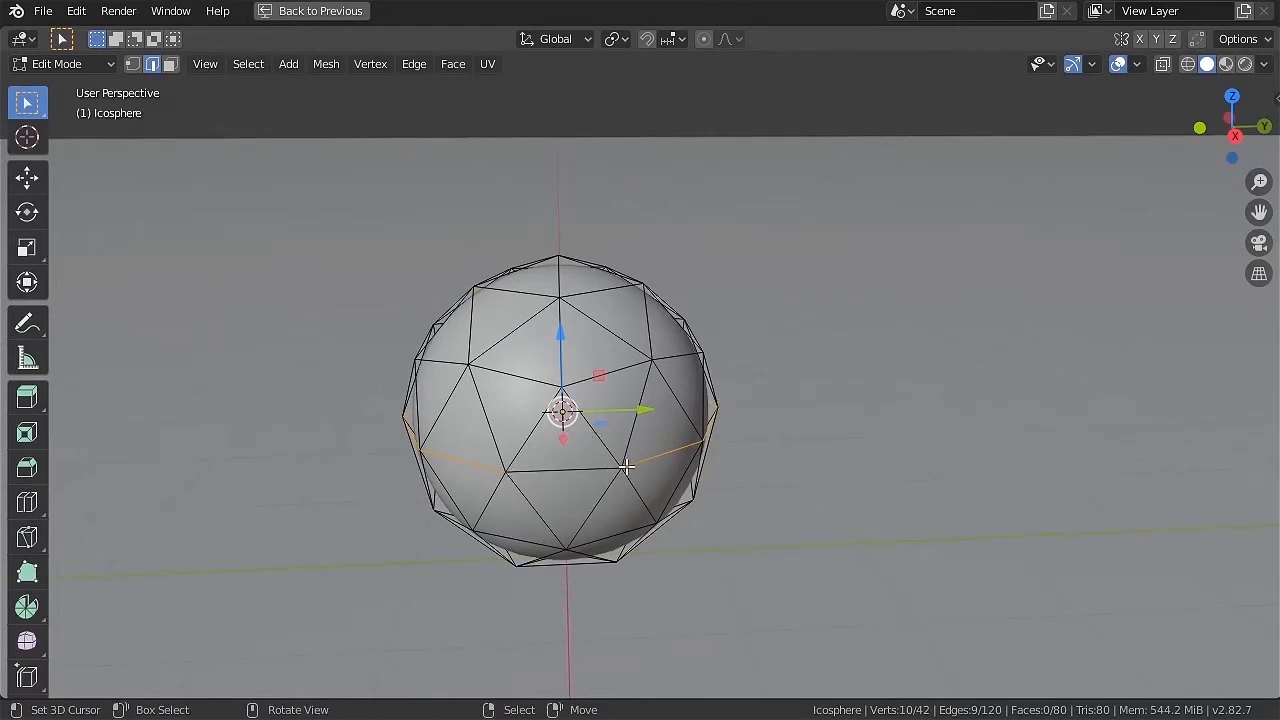
middle_drag(531, 464, 670, 380)
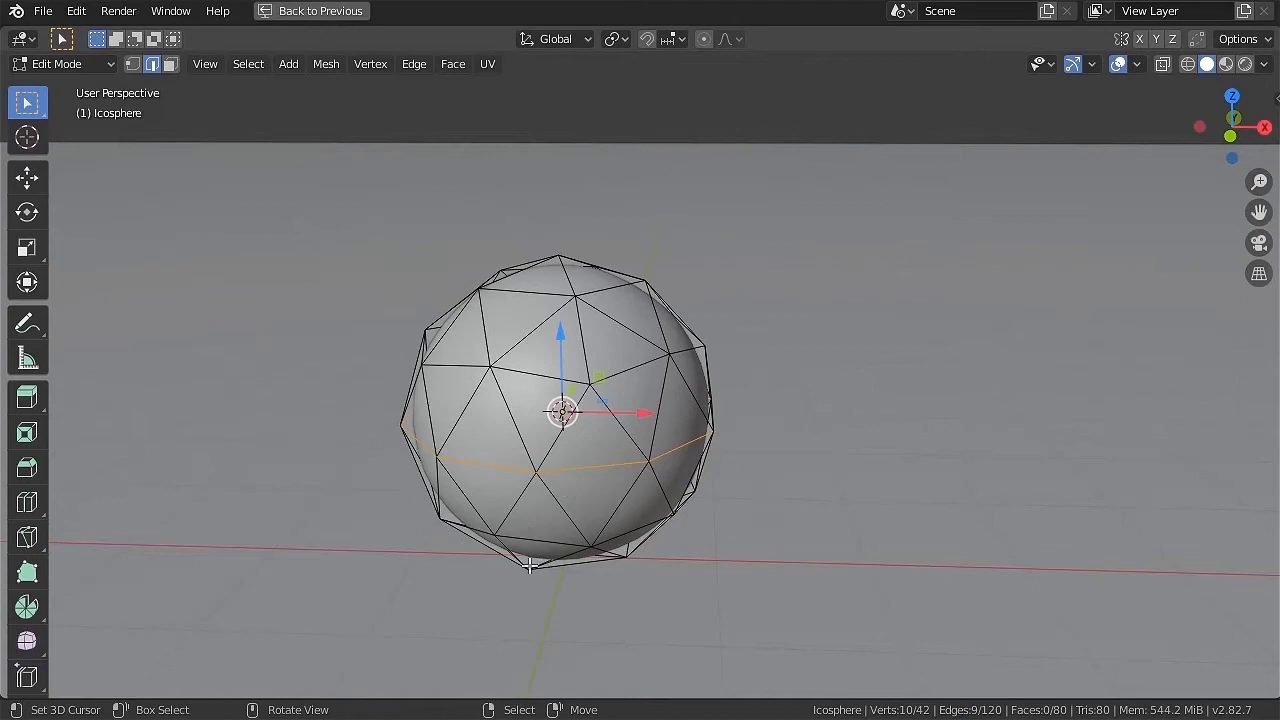
Restore the split layout and mark the selected middle edge loop as a seam.
key(ctrl+space)
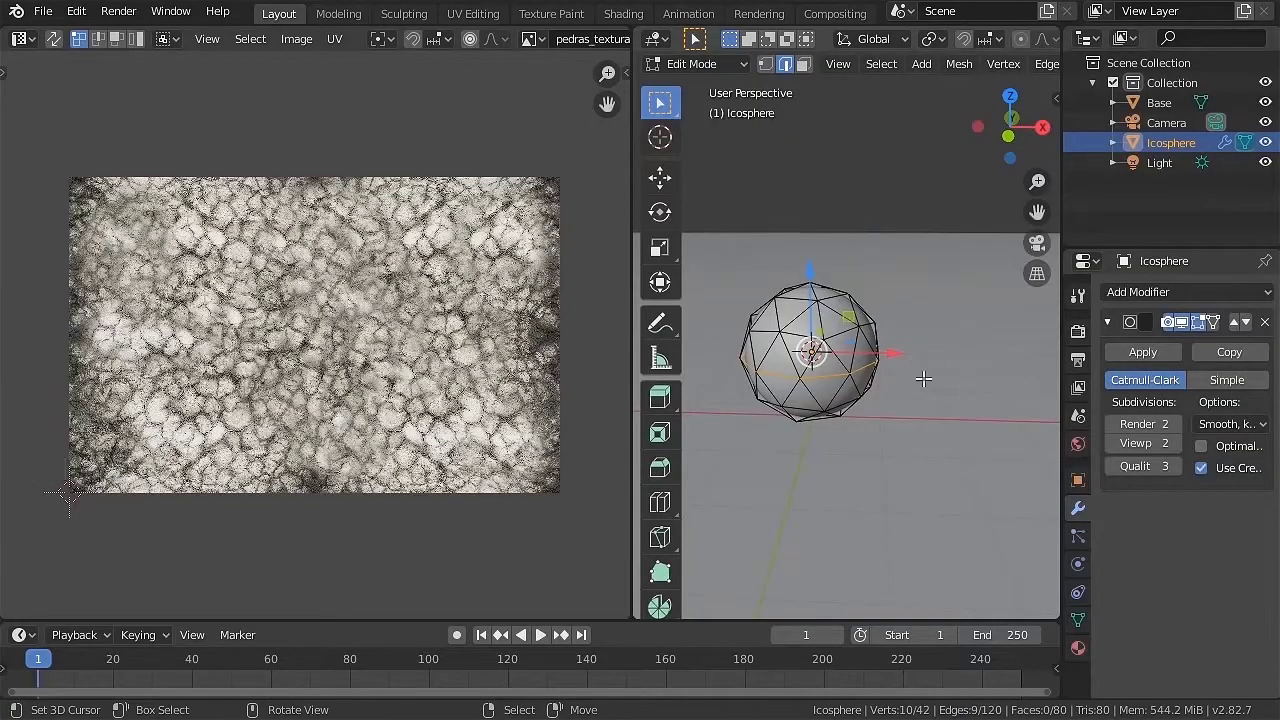
key(ctrl+e)
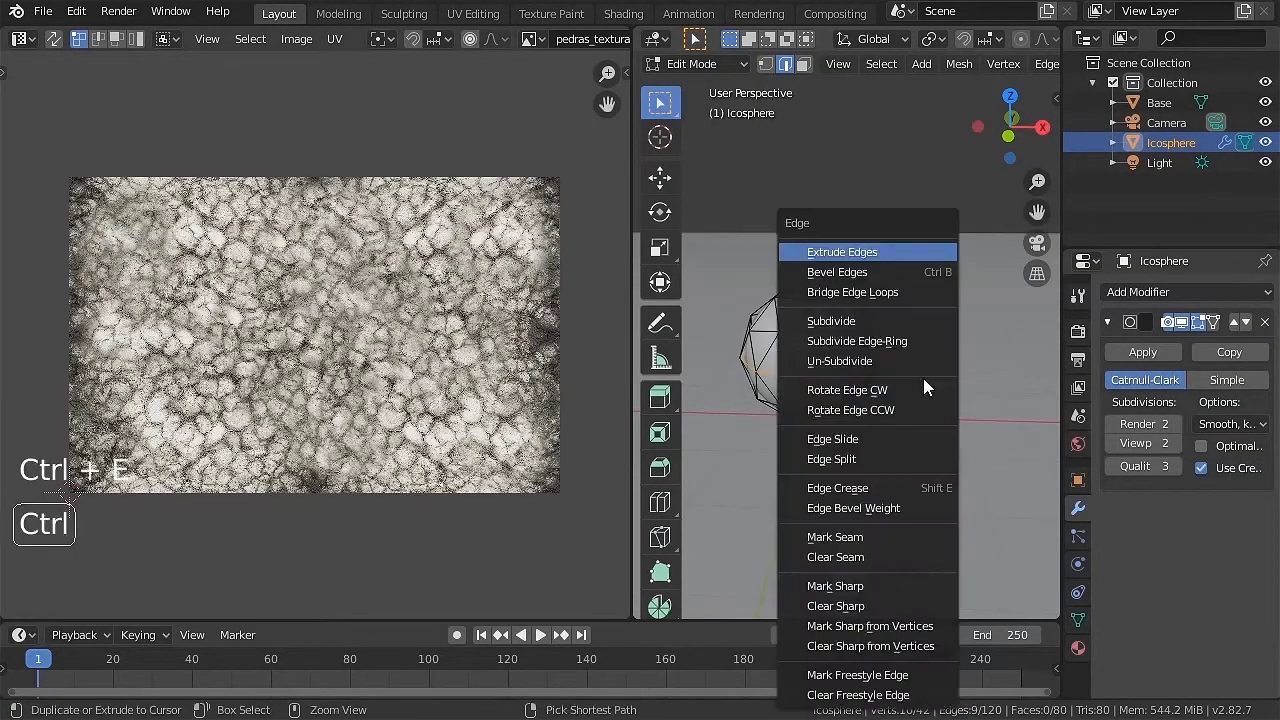
click(836, 538)
Select the whole icosphere mesh and unwrap it along the marked seam.
key(a)
key(a)
key(a)
middle_drag(911, 381, 855, 389)
key(a)
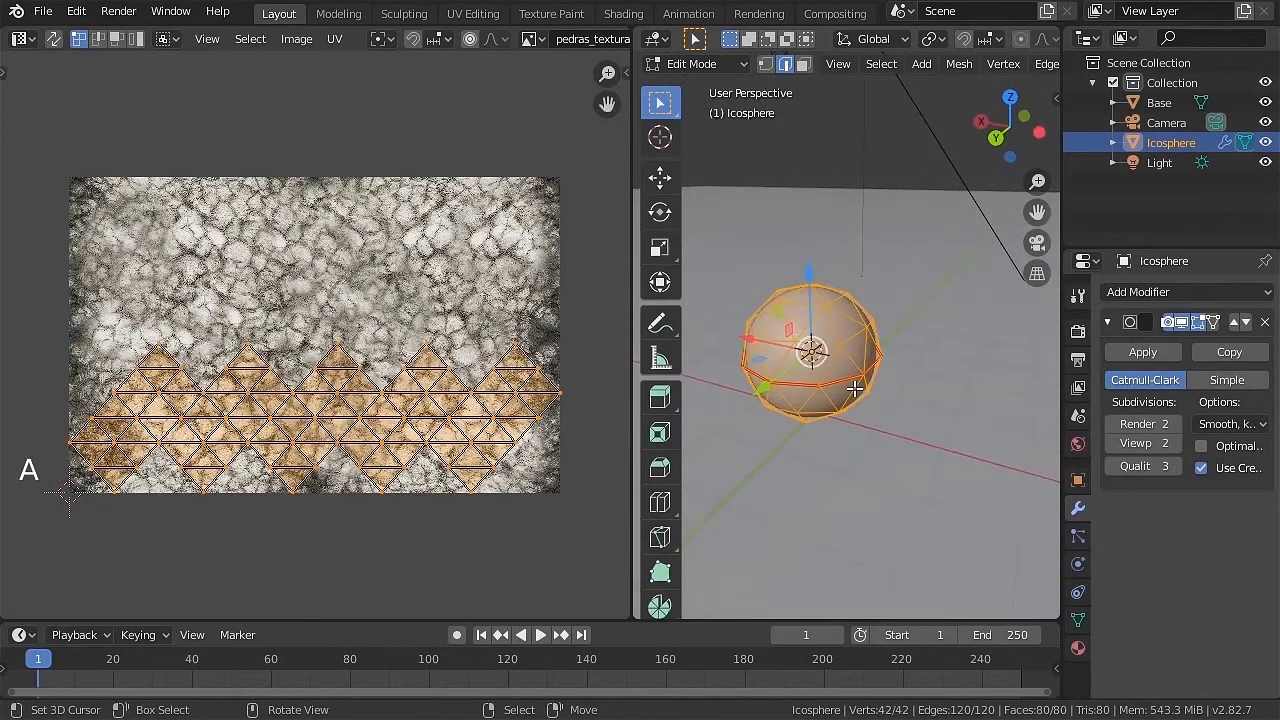
key(u)
click(772, 390)
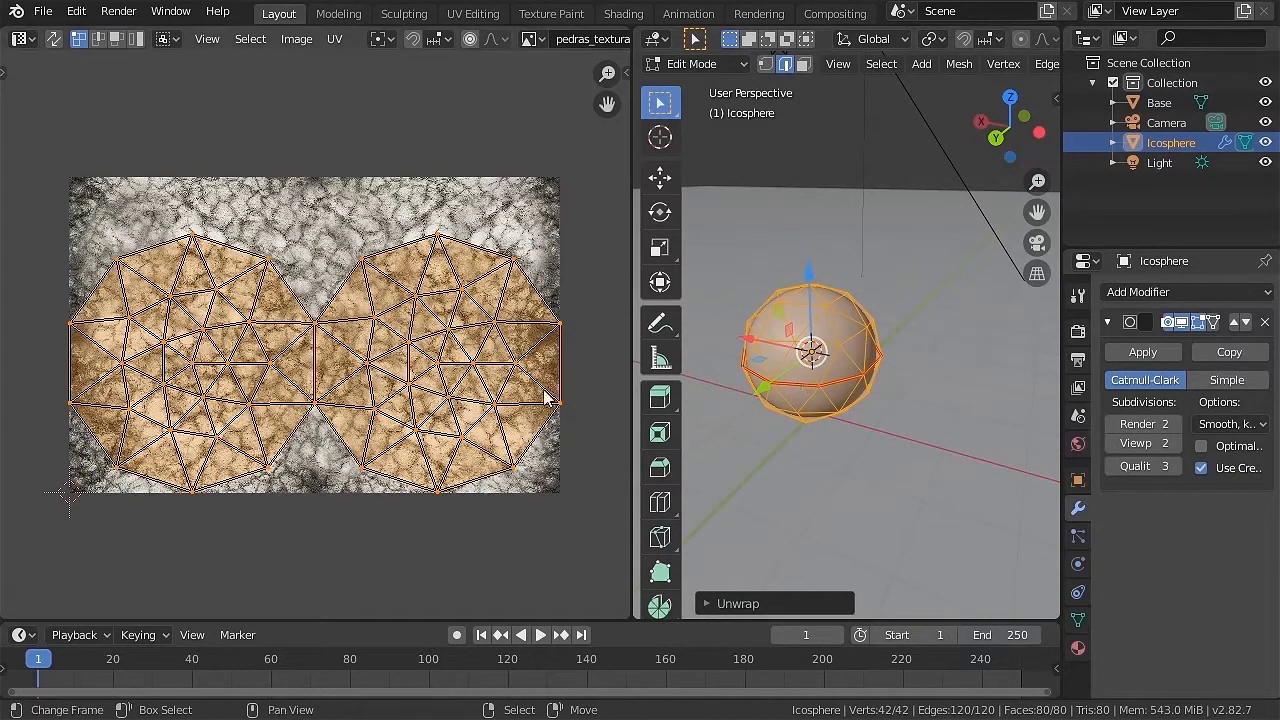
Set the 3D viewport to rendered shading and return to Object Mode.
mouse_move(1045, 68)
middle_down()
mouse_move(1200, 82)
mouse_move(1032, 82)
middle_up()
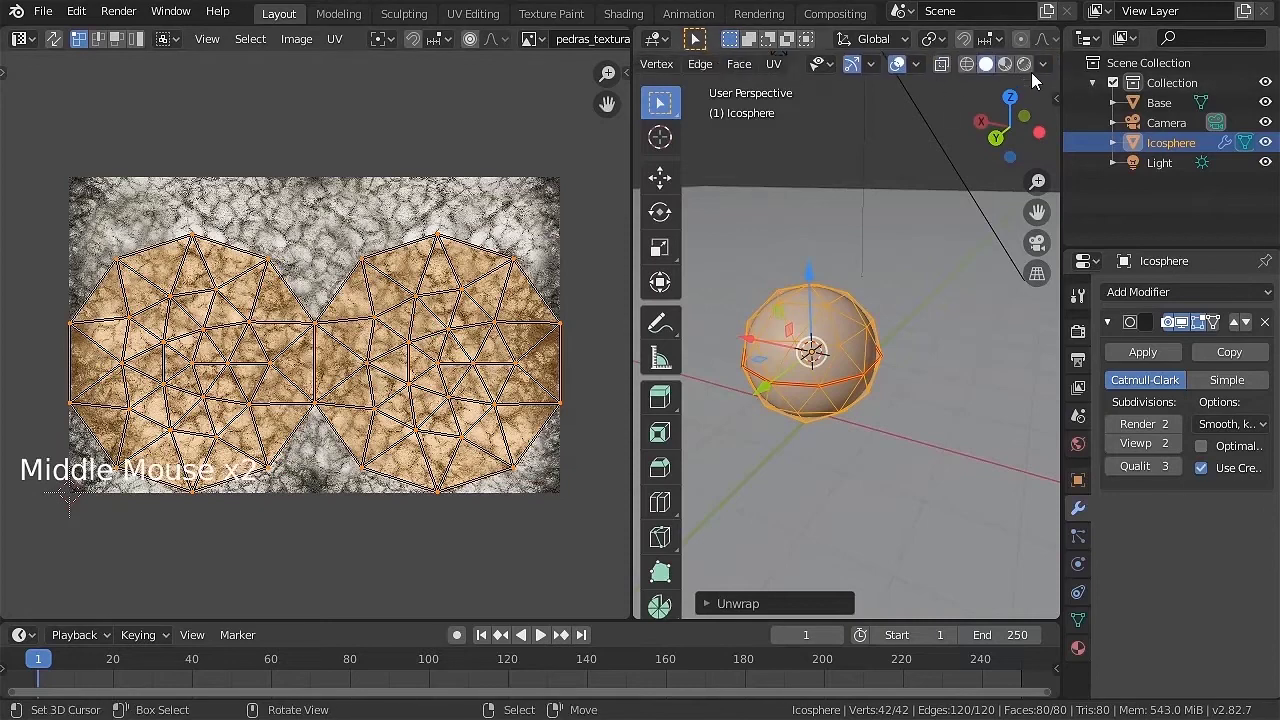
click(1023, 63)
key(Tab)
Examine the stone texture closely where it meets along the icosphere's middle seam.
scroll(874, 414, up, 8)
right_click(874, 414)
mouse_move(874, 414)
middle_down()
mouse_move(860, 409)
mouse_move(786, 500)
mouse_move(967, 260)
mouse_move(996, 423)
mouse_move(908, 482)
mouse_move(909, 565)
mouse_move(817, 128)
middle_up()
middle_drag(733, 522, 773, 487)
scroll(790, 465, up, 1)
shift+middle_drag(805, 445, 902, 387)
scroll(884, 407, up, 1)
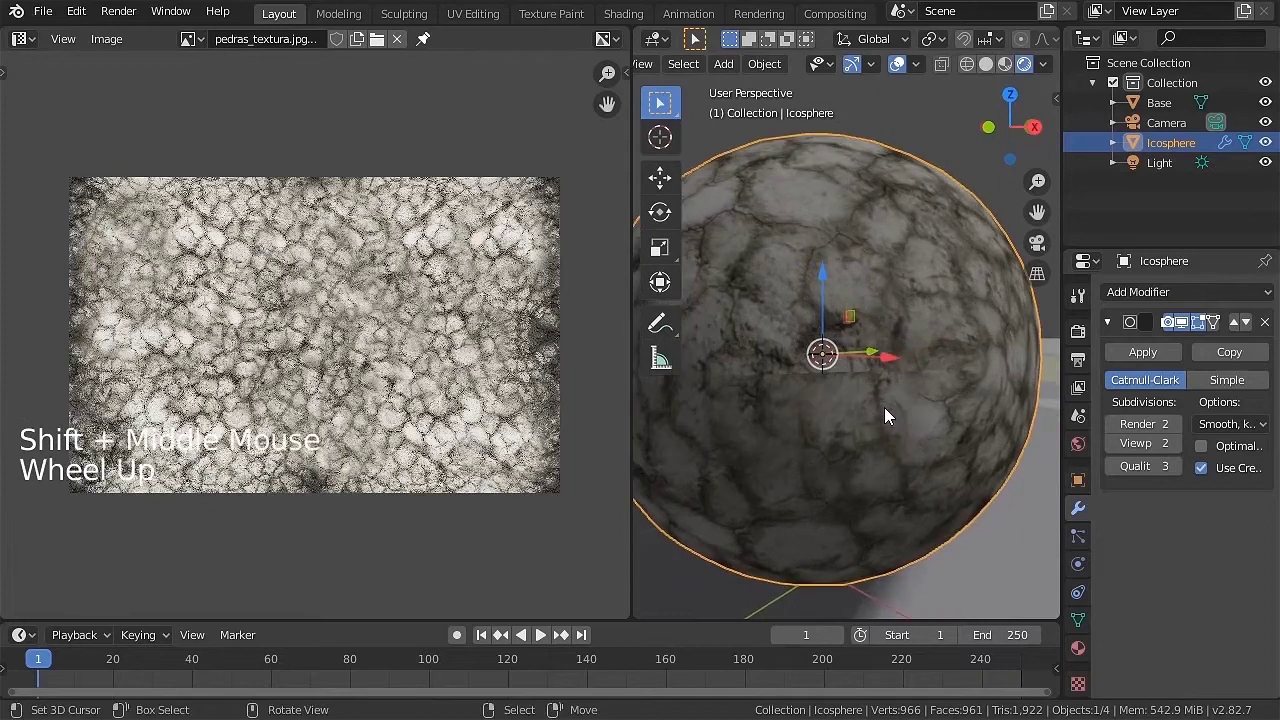
scroll(884, 407, up, 3)
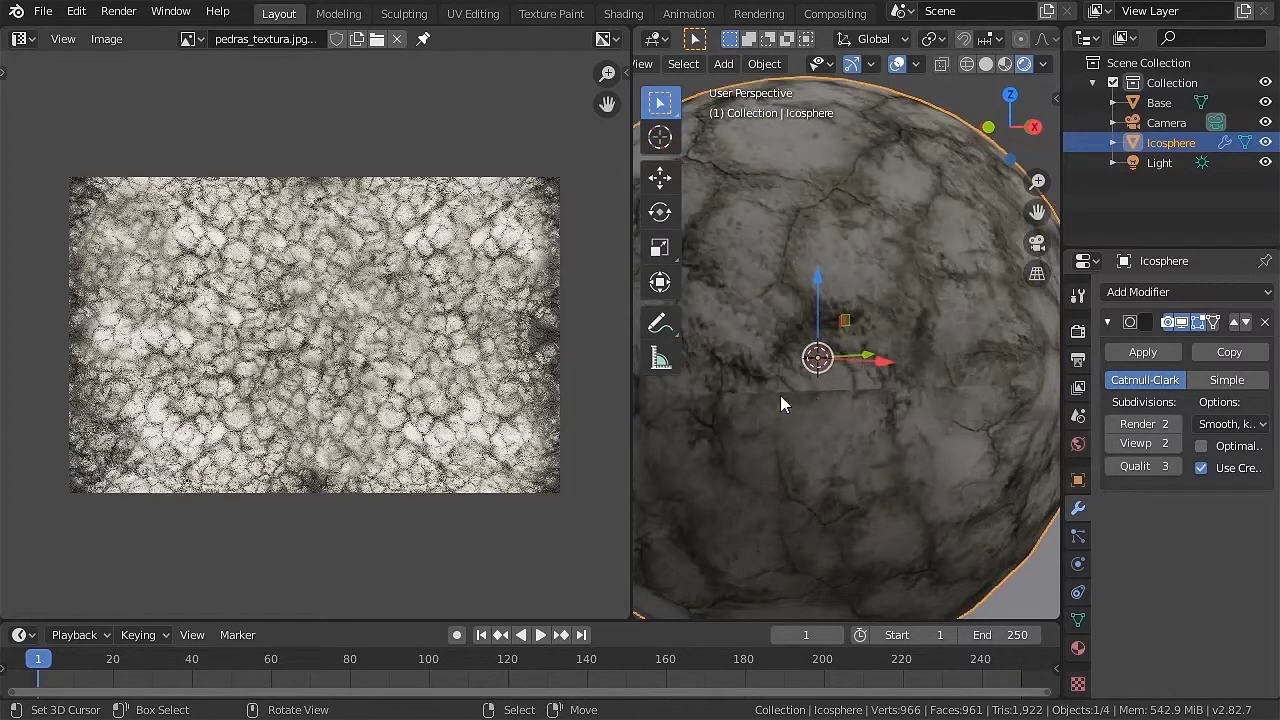
Return to Edit Mode, maximize the UV Editor and select the right UV island, leaving out its vertices shared with the left one.
key(Tab)
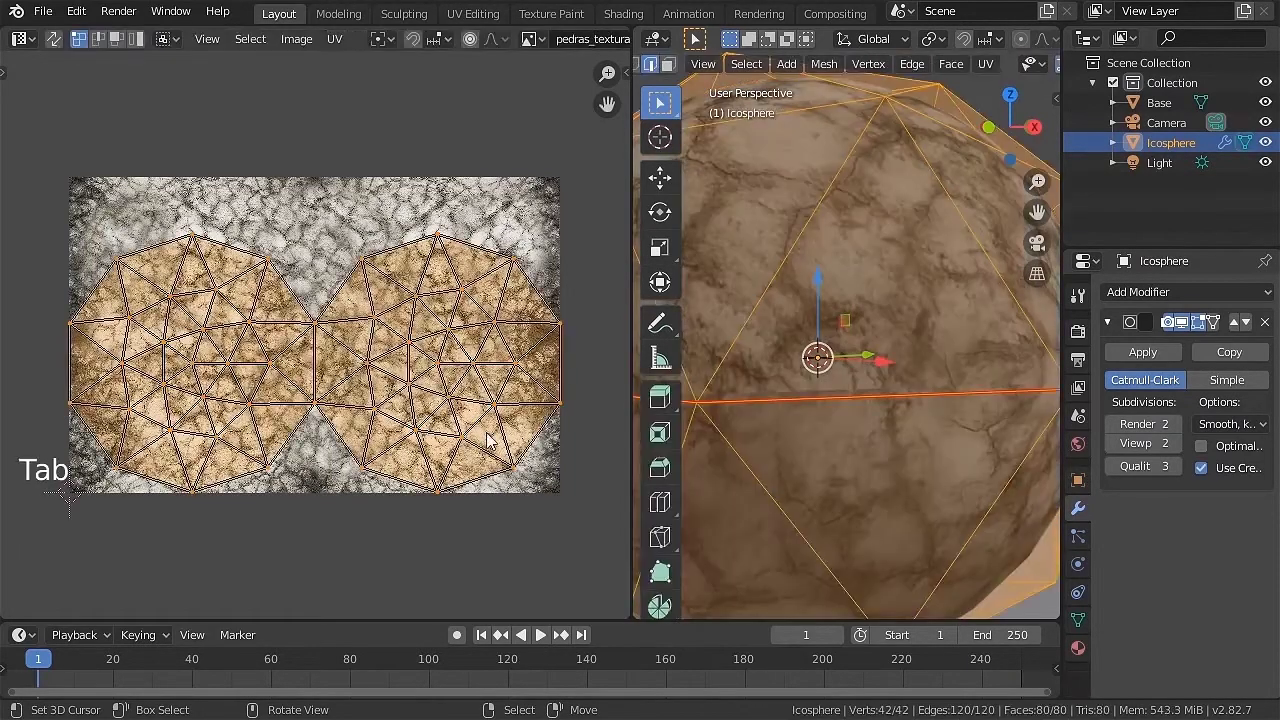
key(ctrl+space)
scroll(994, 571, up, 2)
scroll(994, 571, up, 3)
scroll(994, 571, down, 2)
scroll(1133, 685, down, 1)
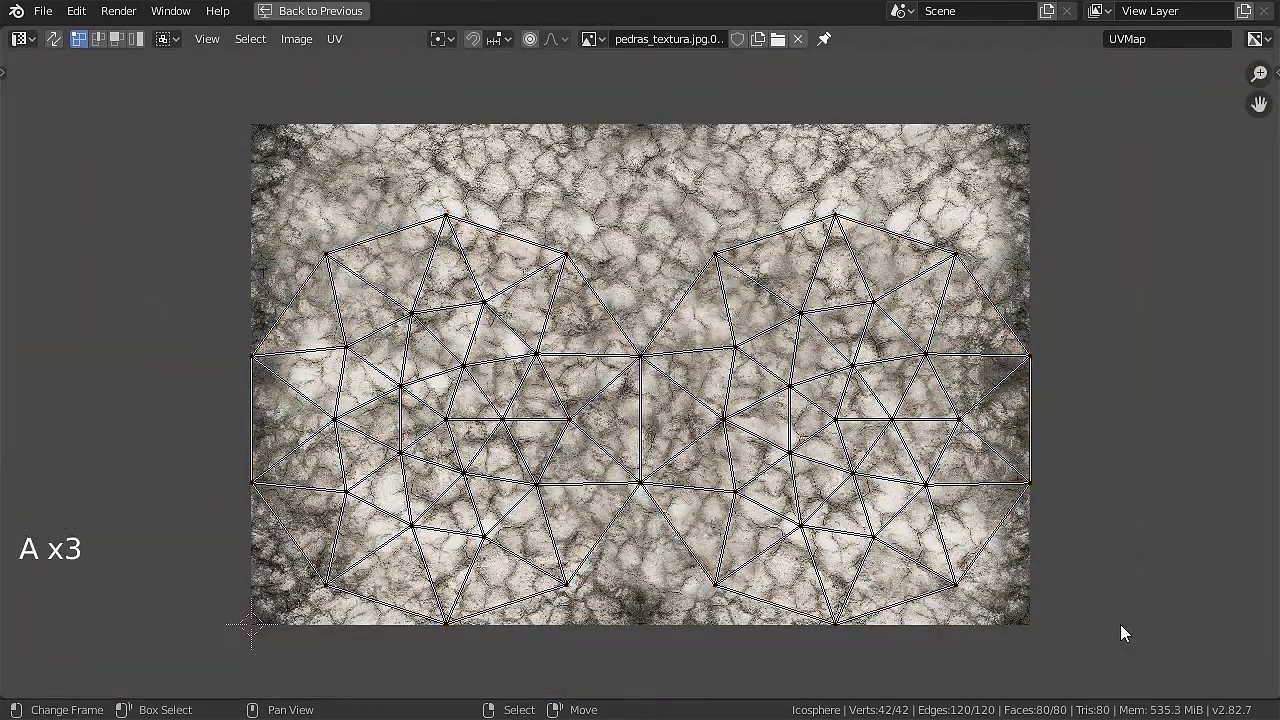
key(b)
drag(1134, 656, 669, 174)
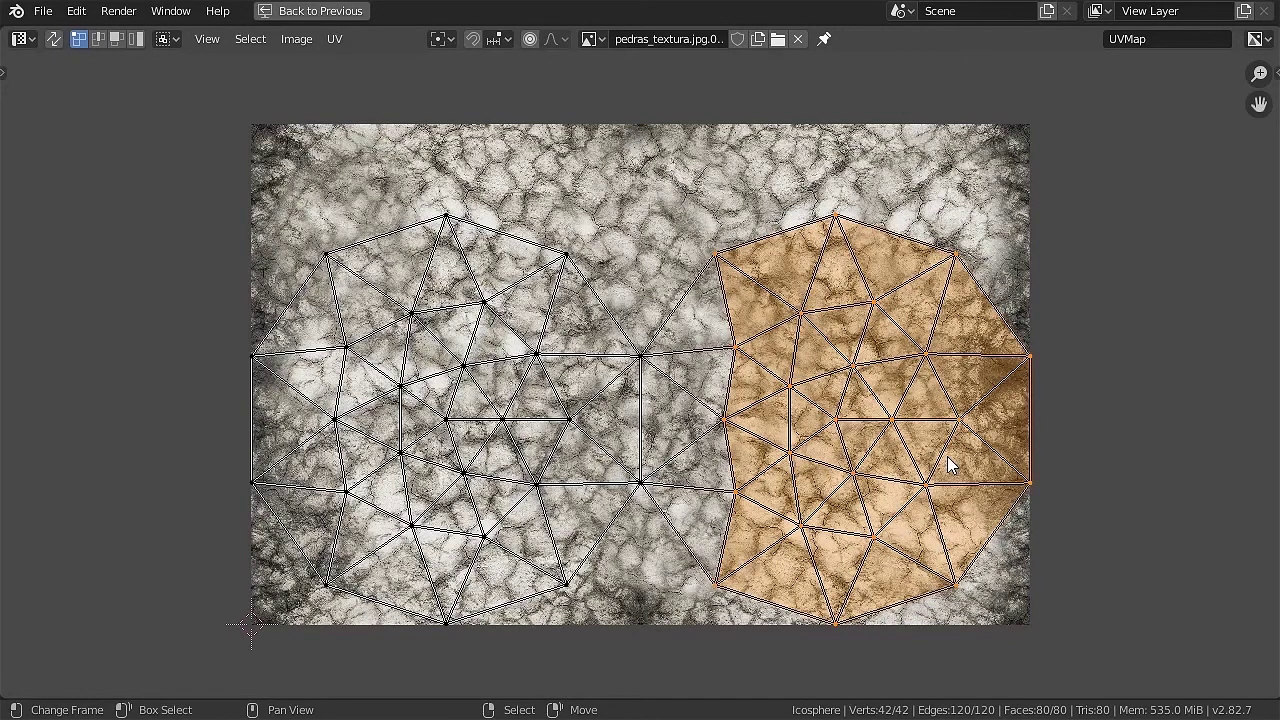
Mirror the selected UV island horizontally by scaling it -1 along X.
key(s)
key(x)
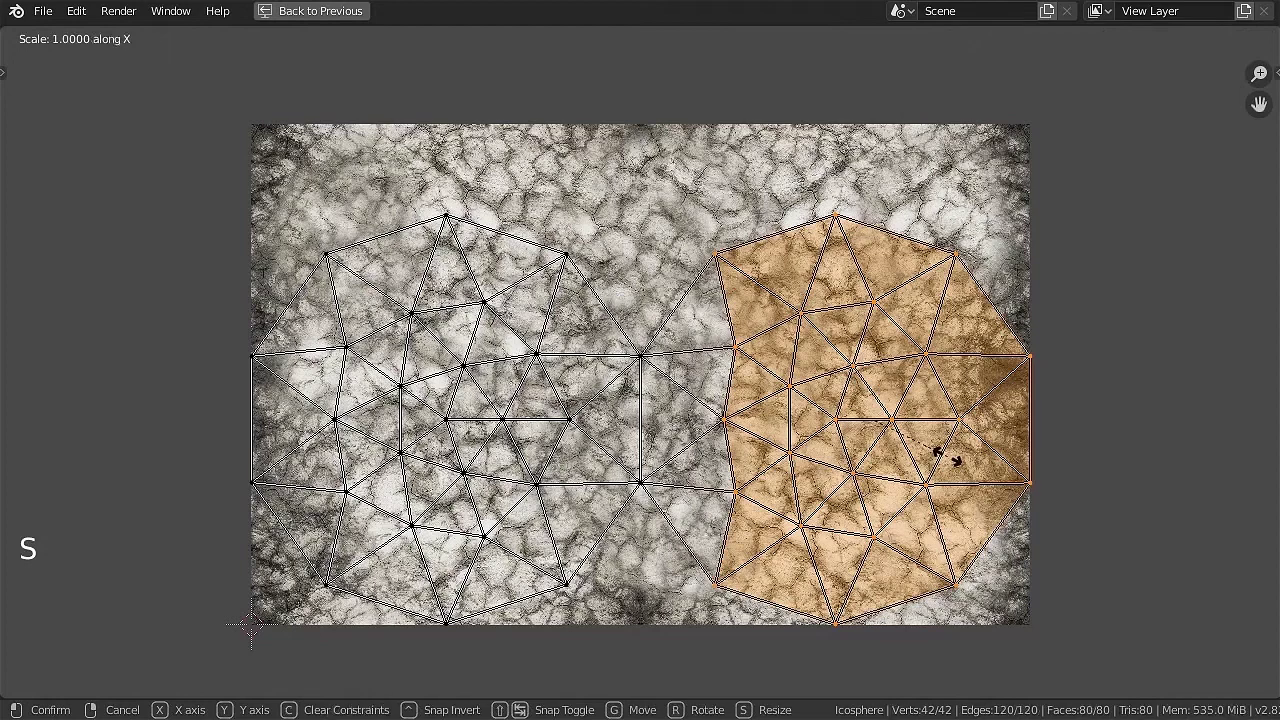
text(-1)
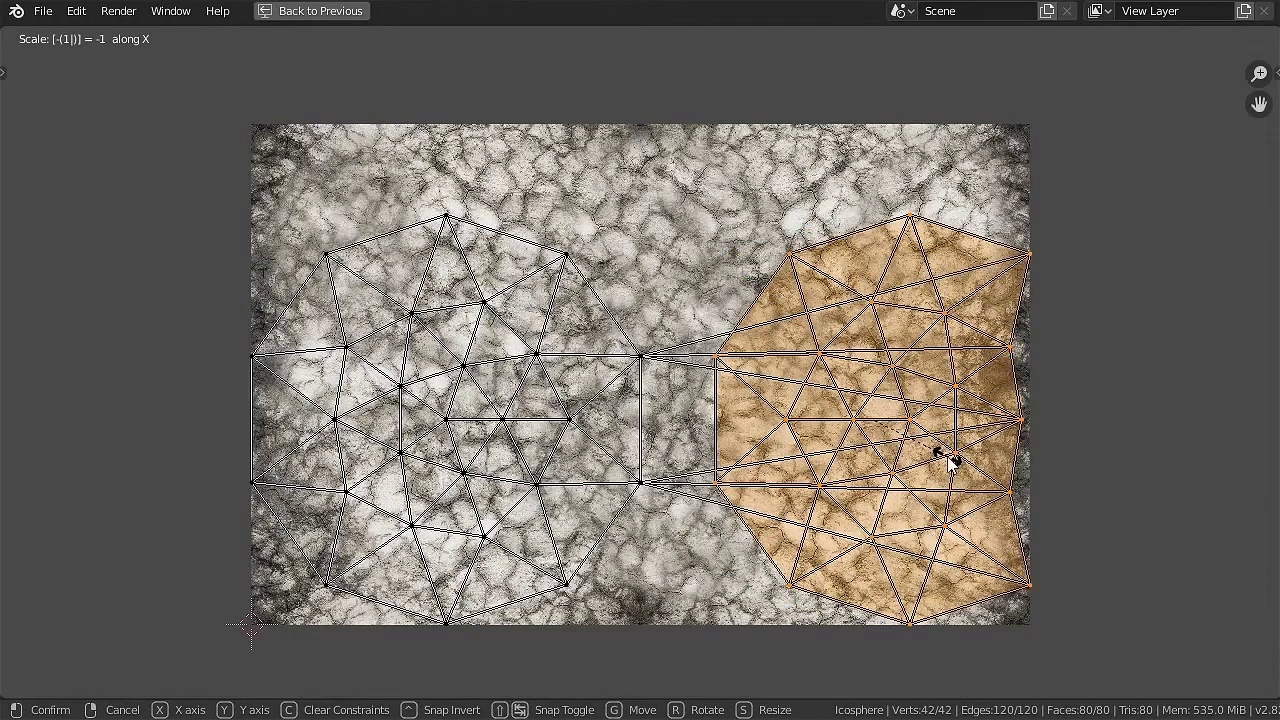
key(Return)
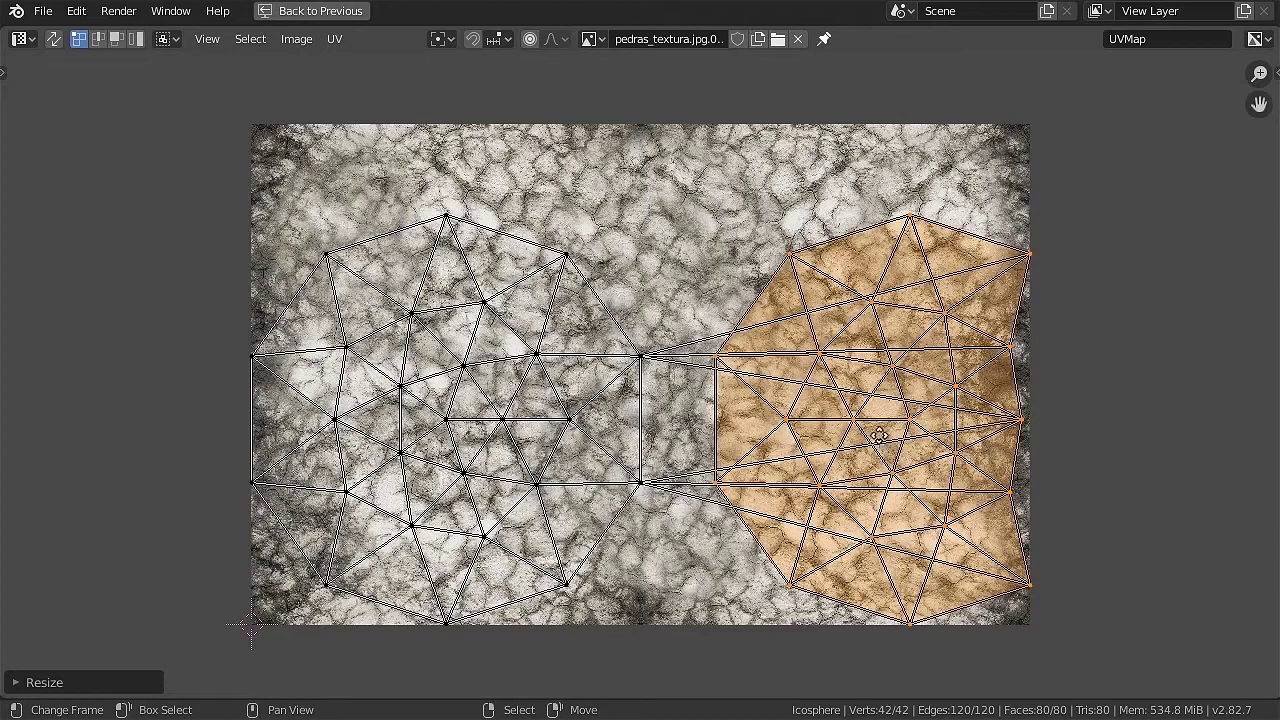
Move the mirrored UV island about -0.5945 along X so it overlaps the left island.
key(g)
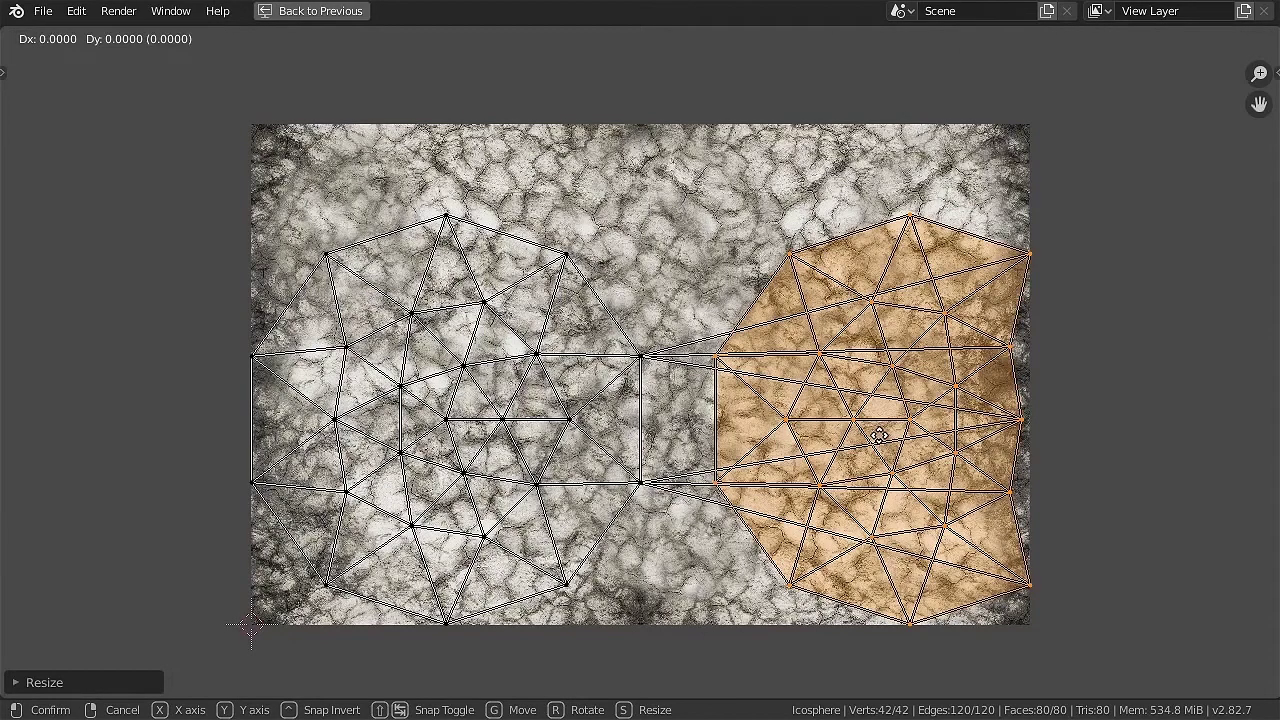
key(x)
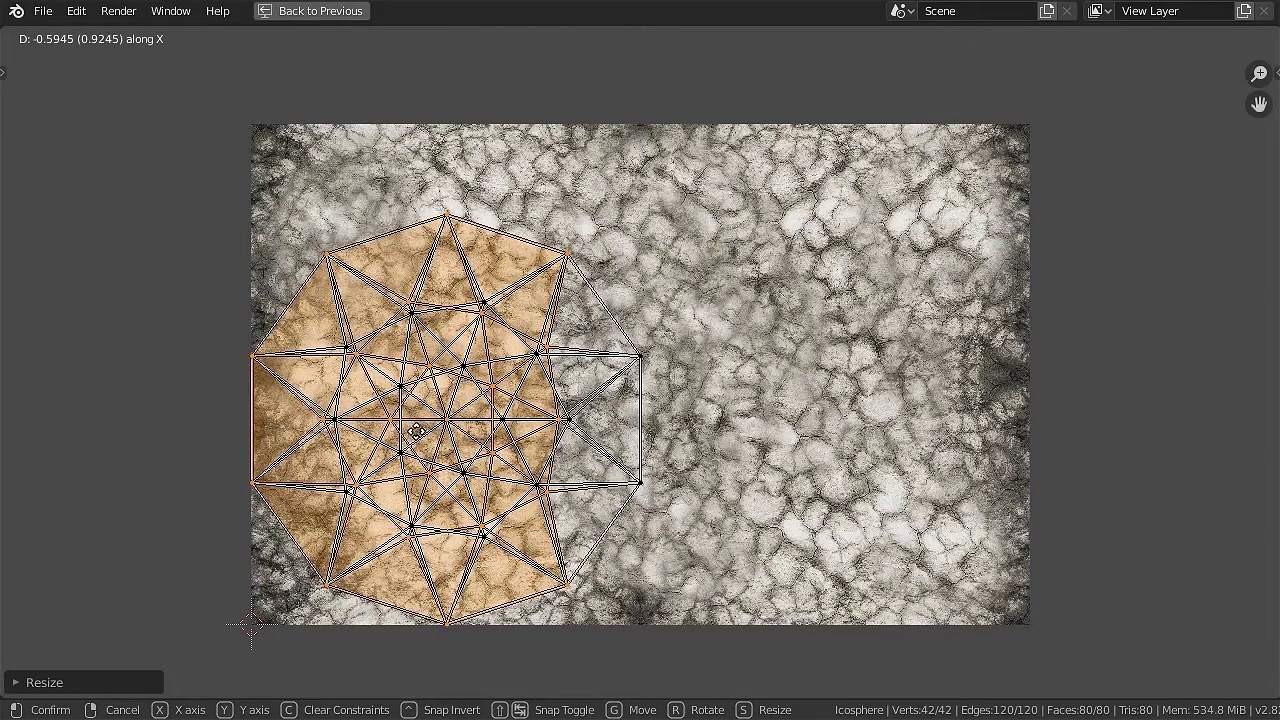
click(418, 440)
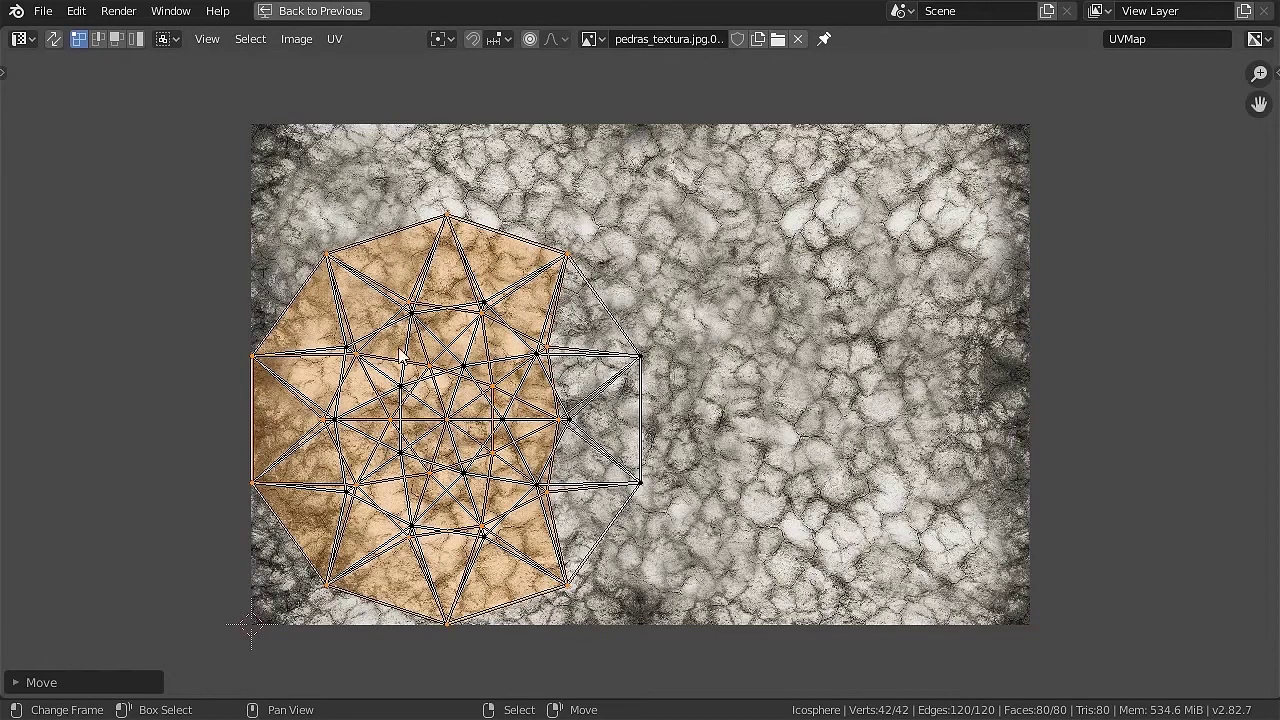
Restore the split layout and inspect the stone texture around the icosphere's seam in Object Mode, returning to Edit Mode.
key(ctrl+space)
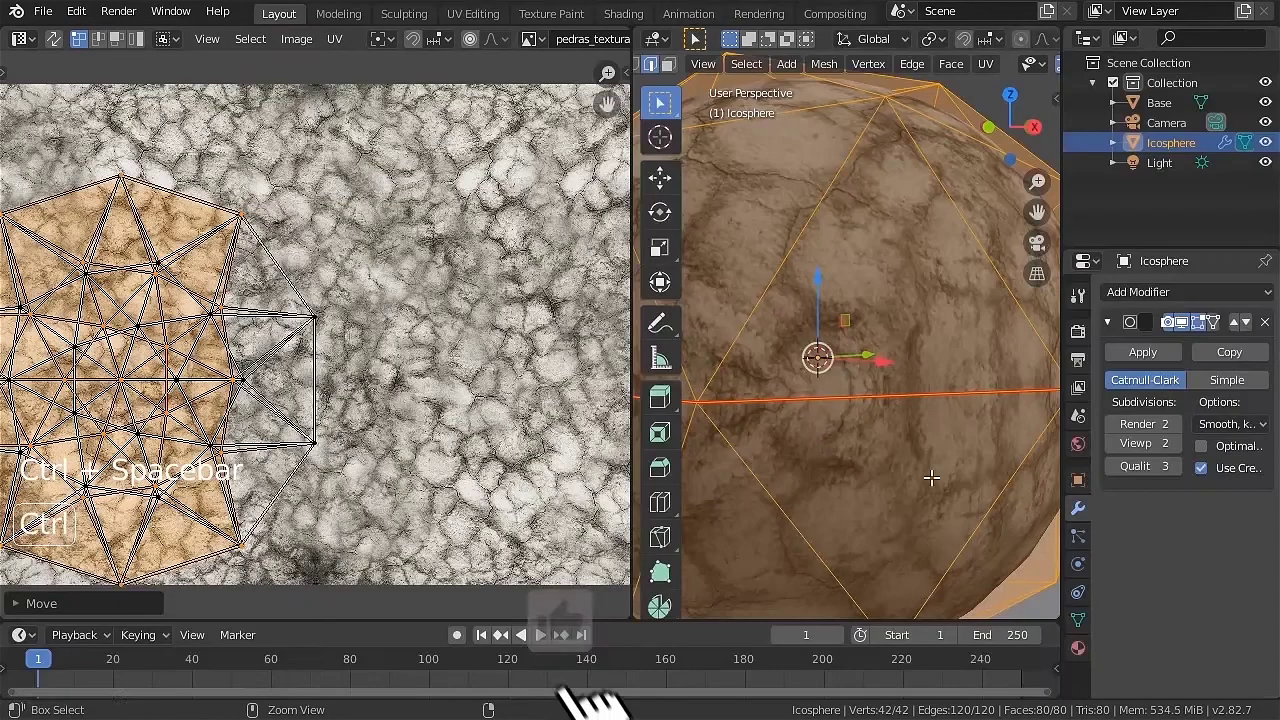
key(Tab)
middle_drag(933, 426, 647, 421)
key(Tab)
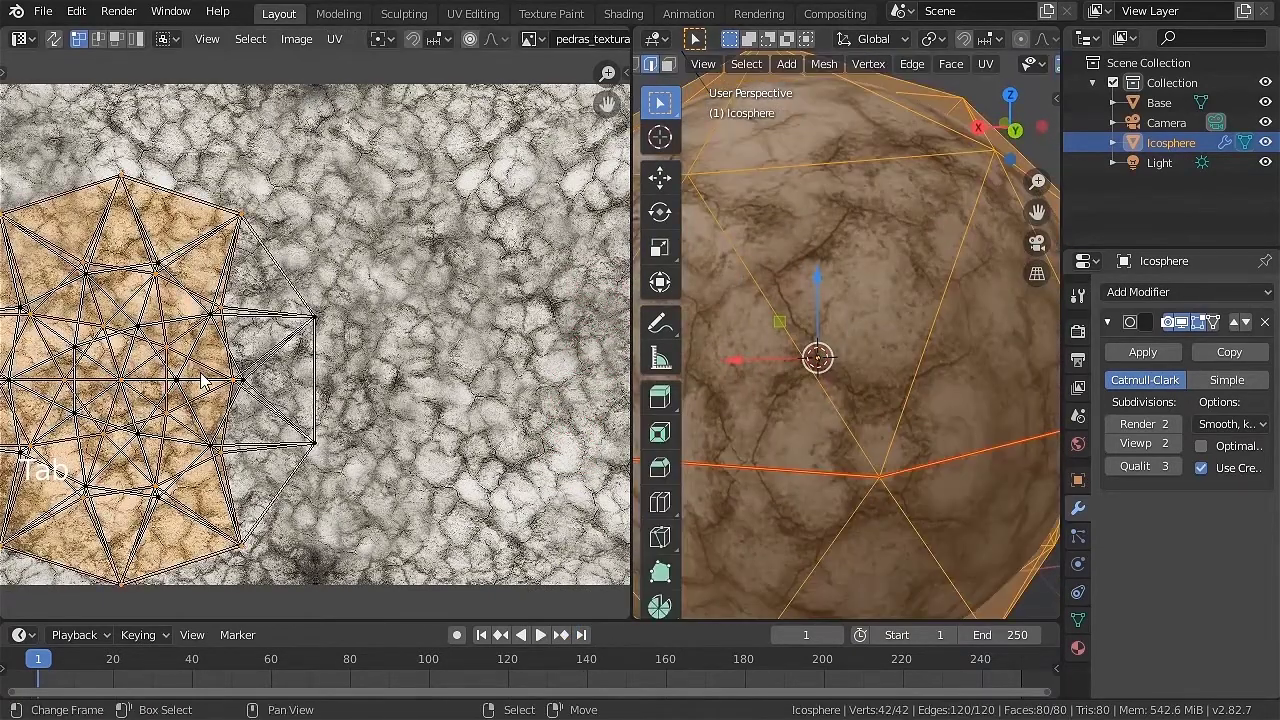
Try shifting the selected UV island slightly downward and check the seam in Object Mode.
key(g)
key(Tab)
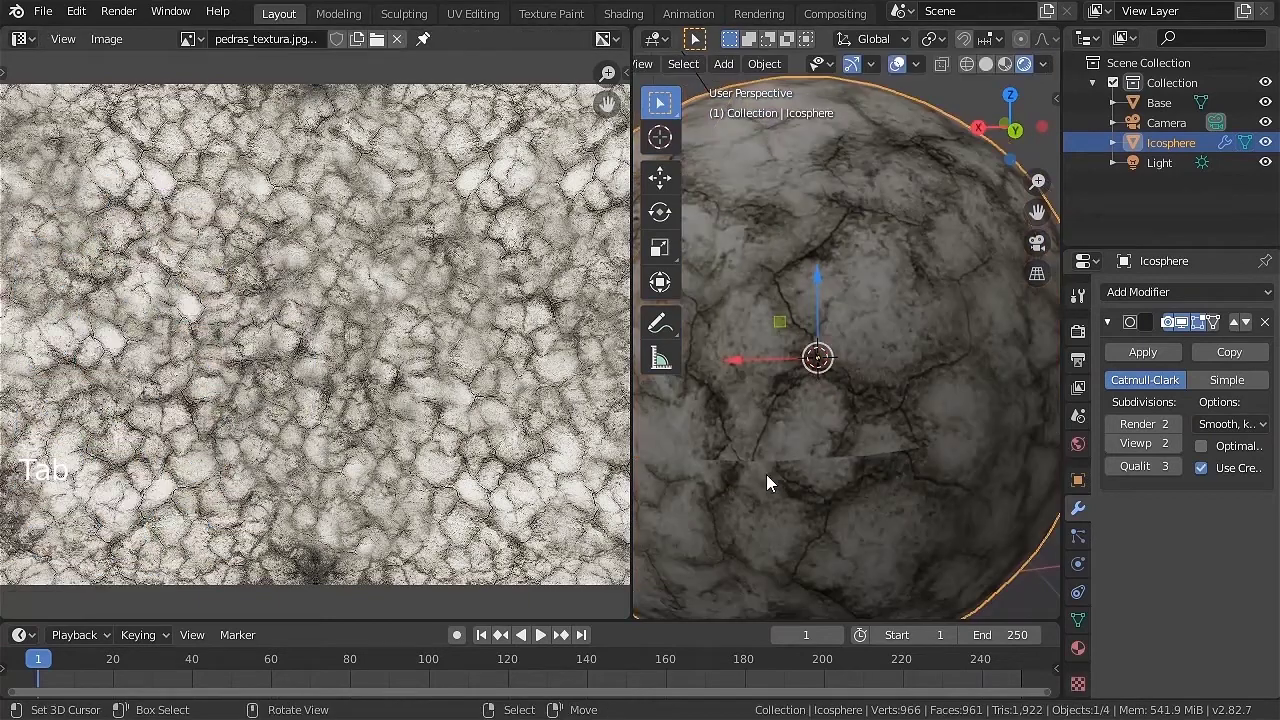
key(Tab)
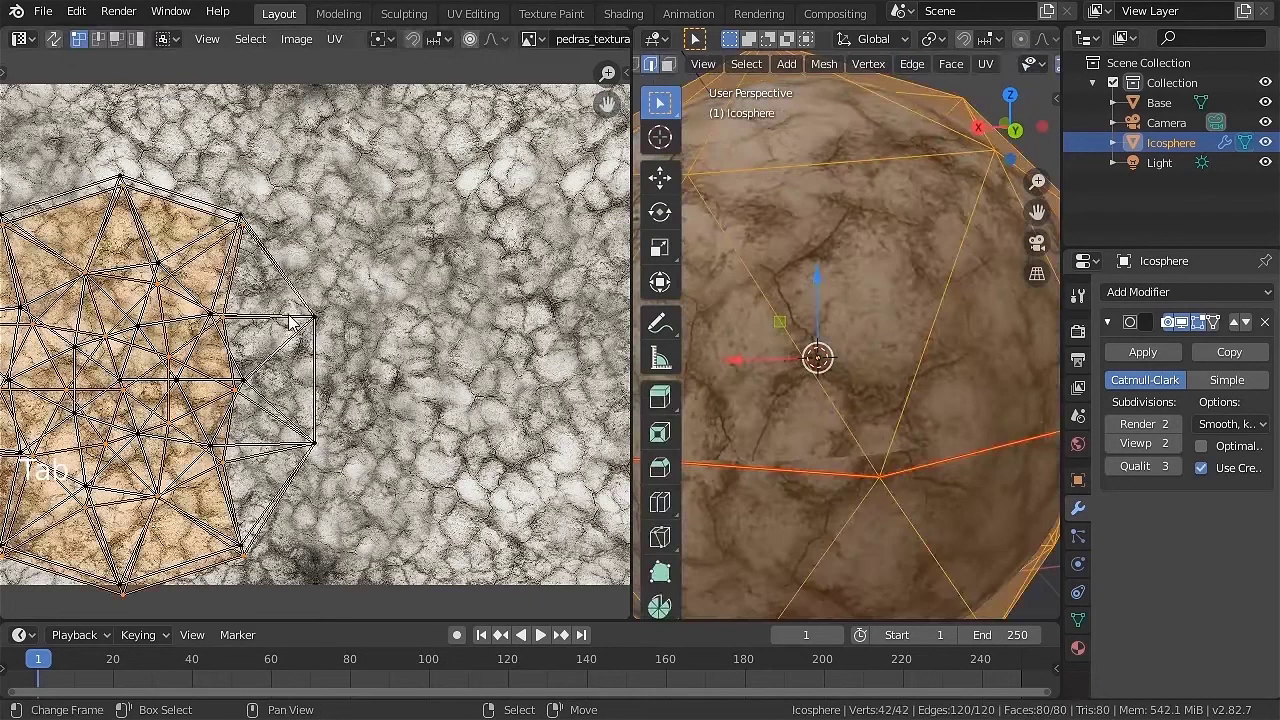
Maximize the UV Editor and move the selected UVs back into alignment with the left island's outline.
key(ctrl+space)
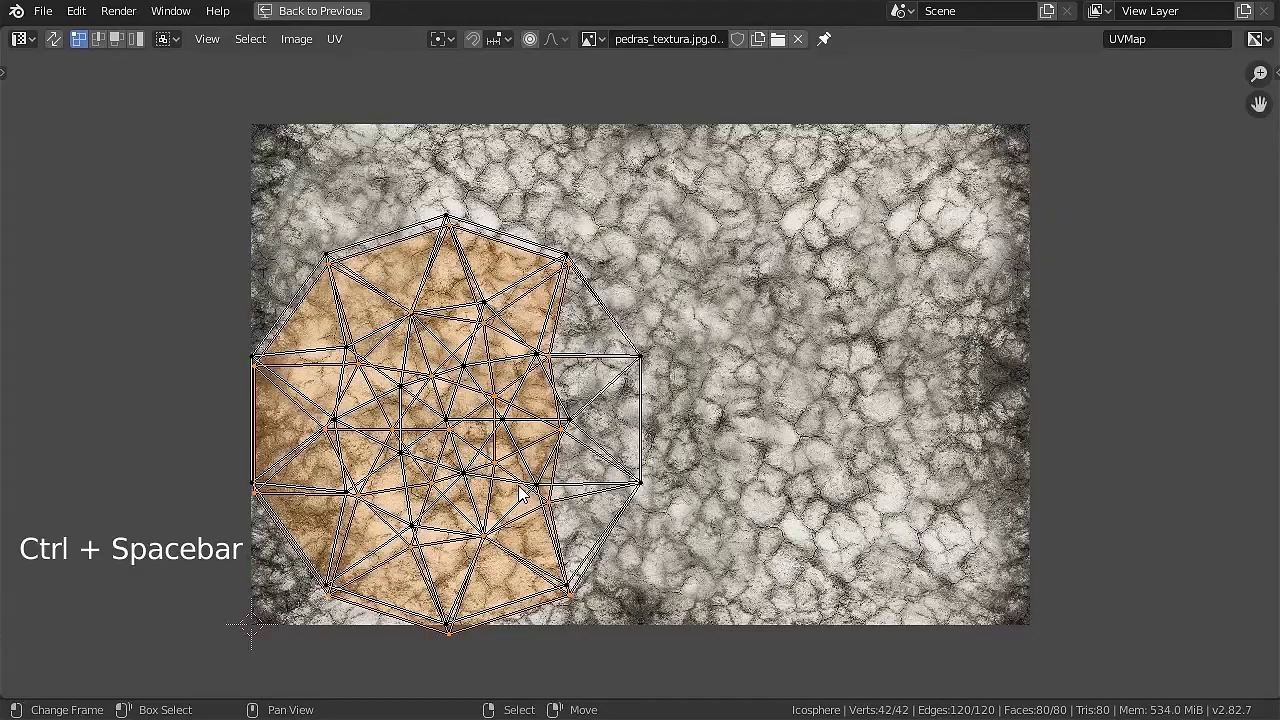
key(g)
click(510, 407)
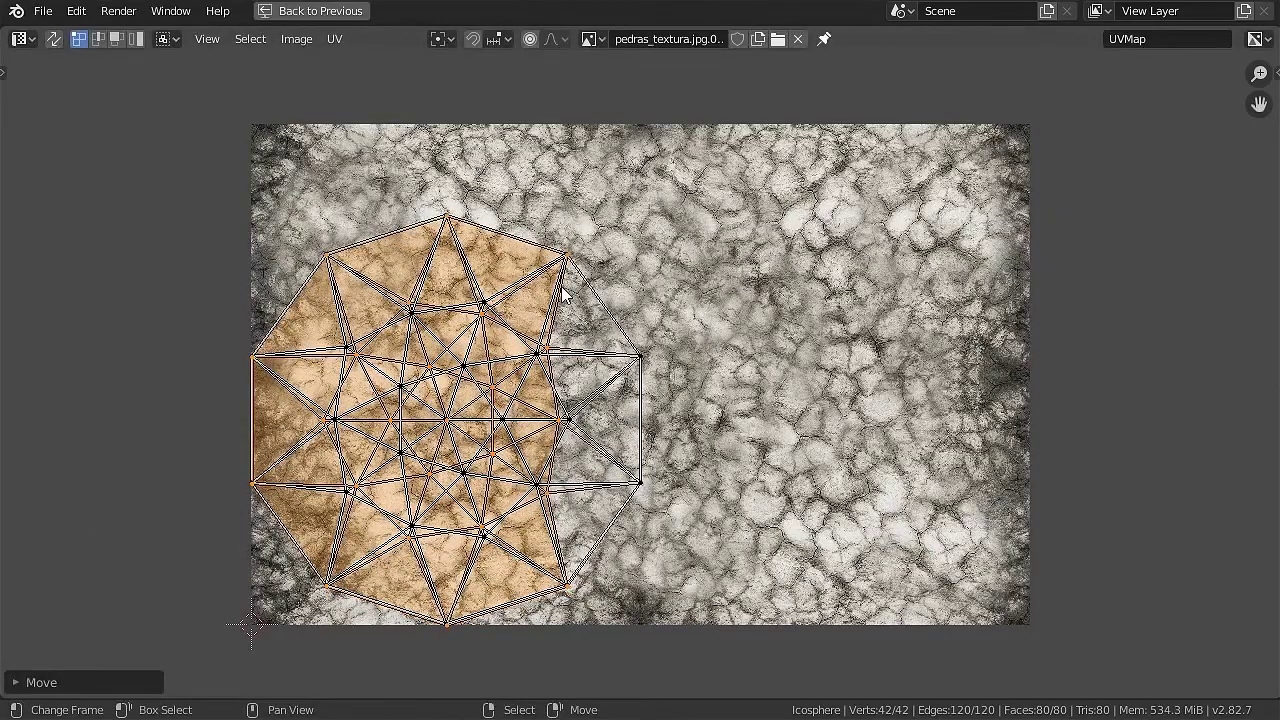
Clear the UV selection and pick the upper-right corner vertex of the overlapping islands.
scroll(563, 288, up, 4)
scroll(540, 290, down, 3)
scroll(533, 290, down, 1)
shift+middle_drag(533, 290, 648, 315)
key(a)
key(a)
key(a)
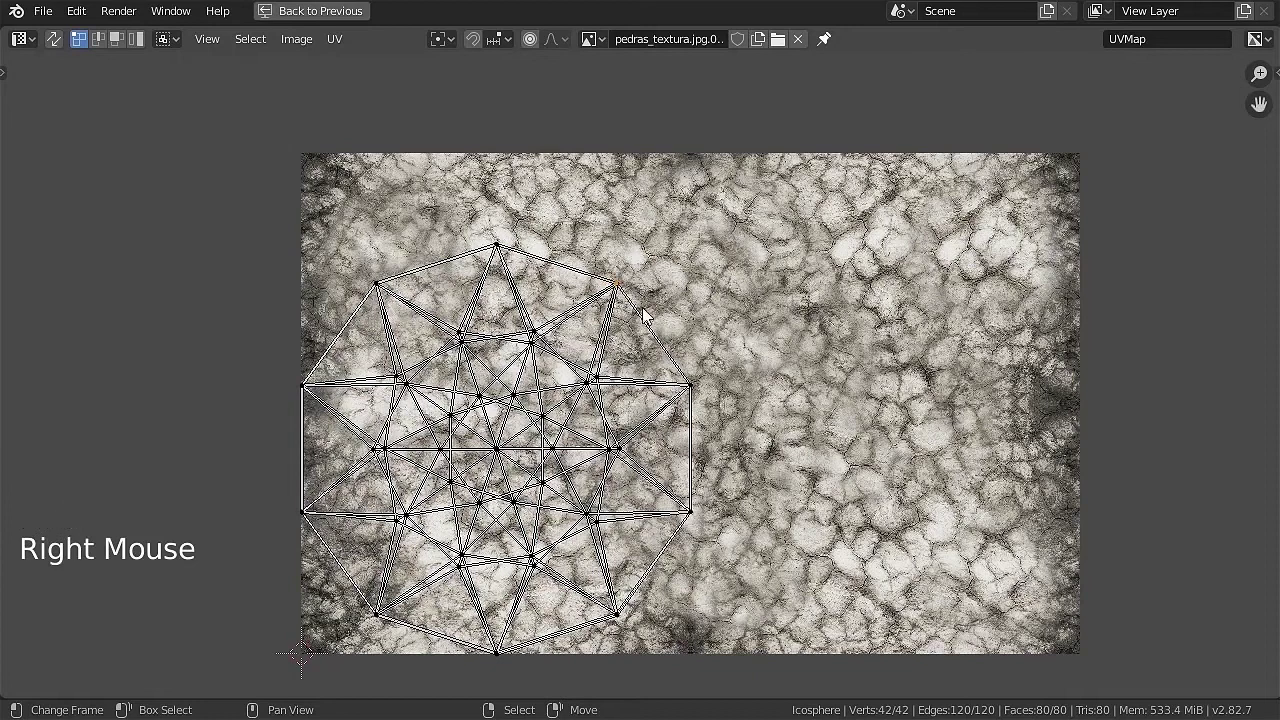
Select the nearly coincident UV vertices at the upper-right corner, scale them together and clear the selection.
key(b)
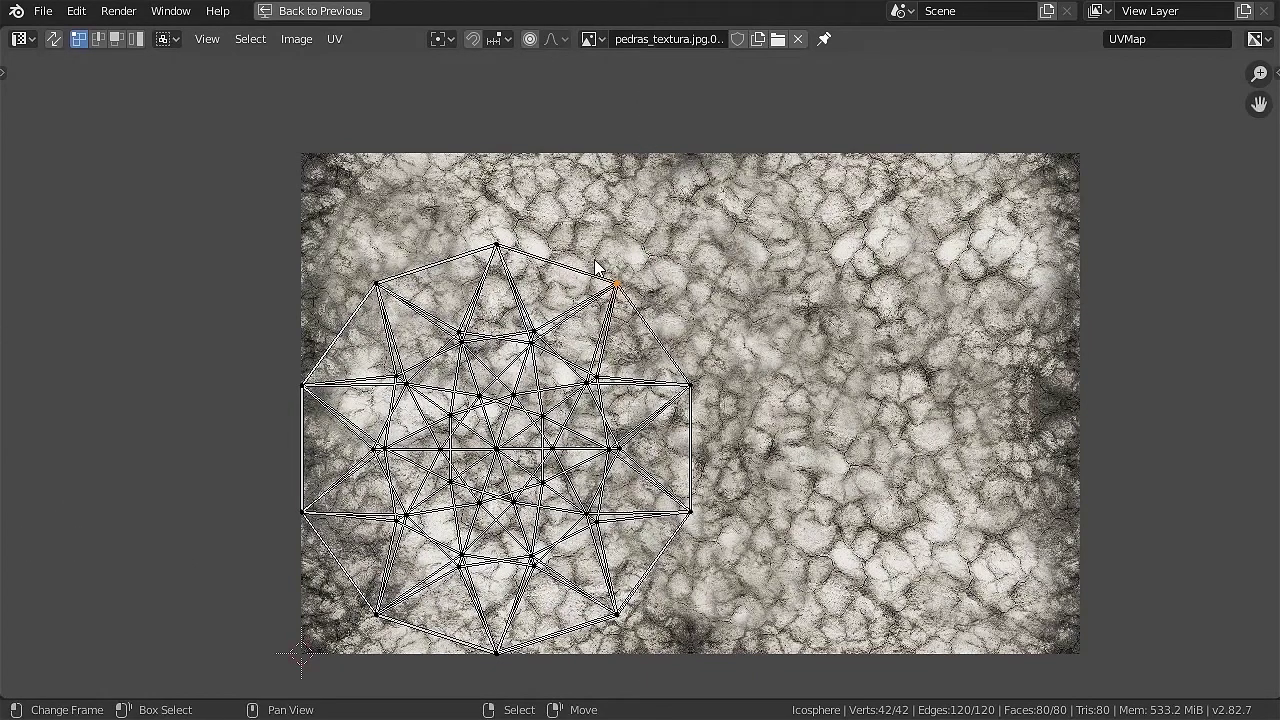
key(s)
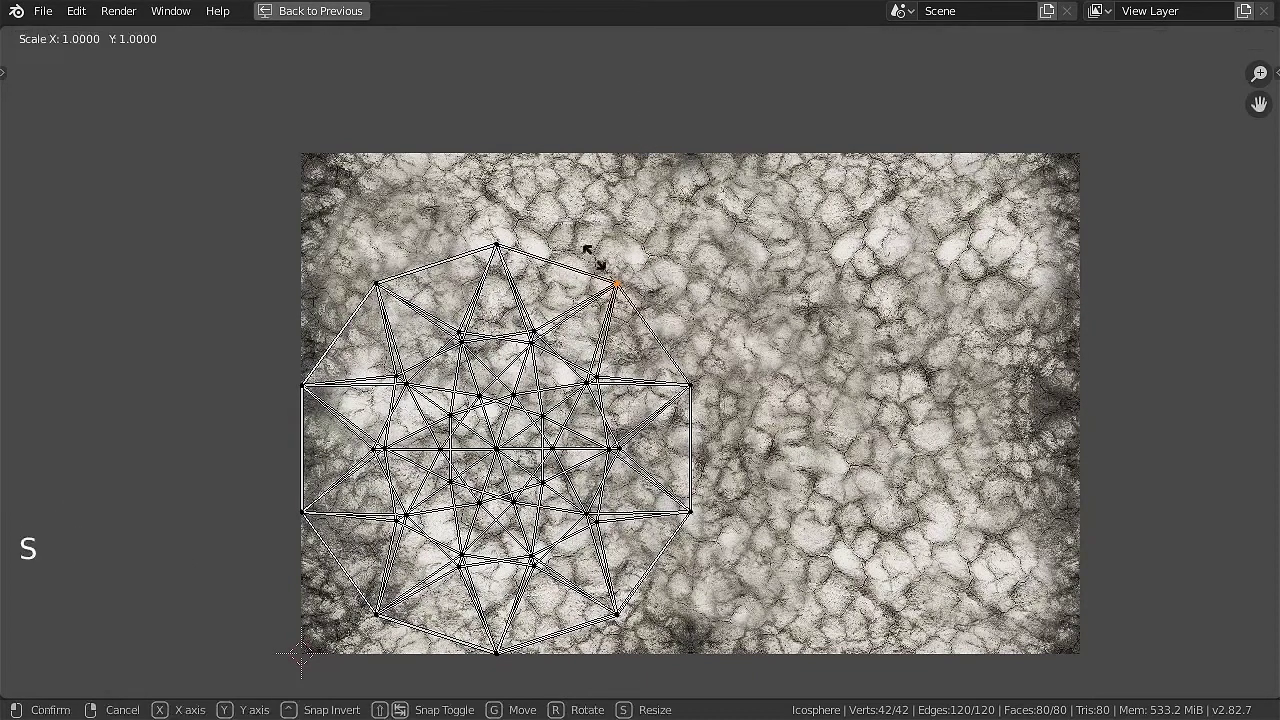
click(596, 261)
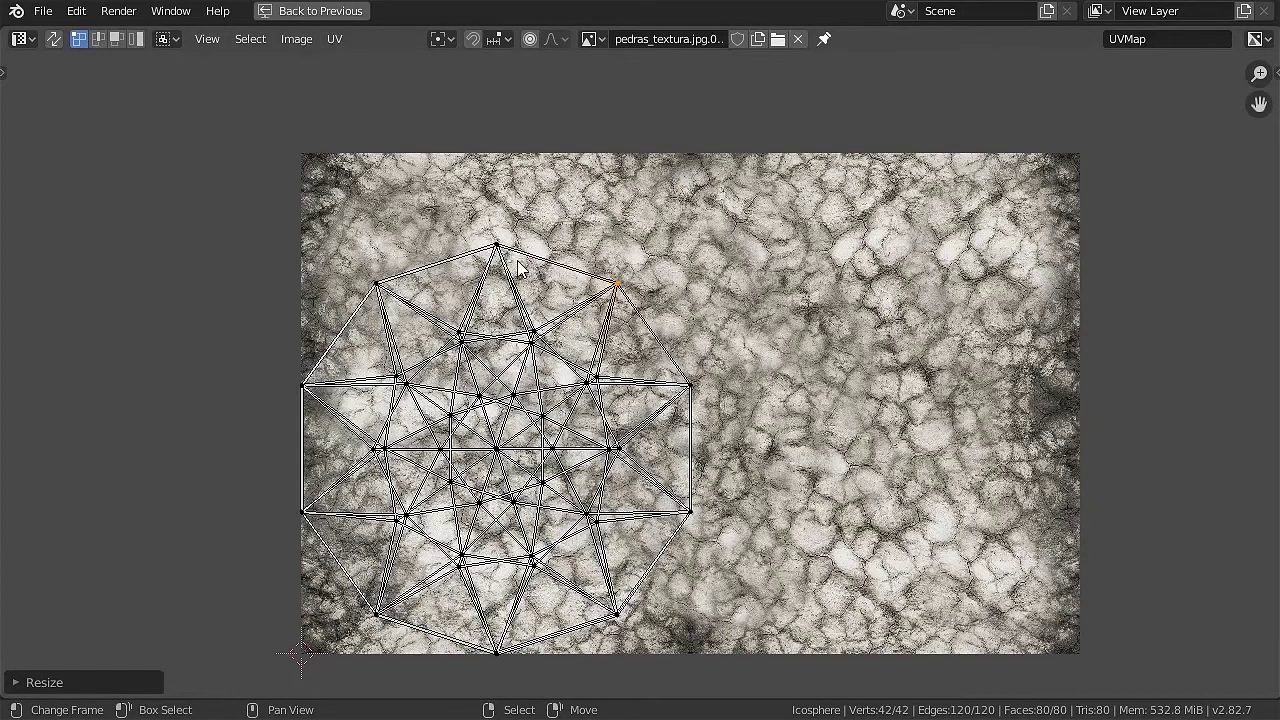
key(a)
key(a)
key(a)
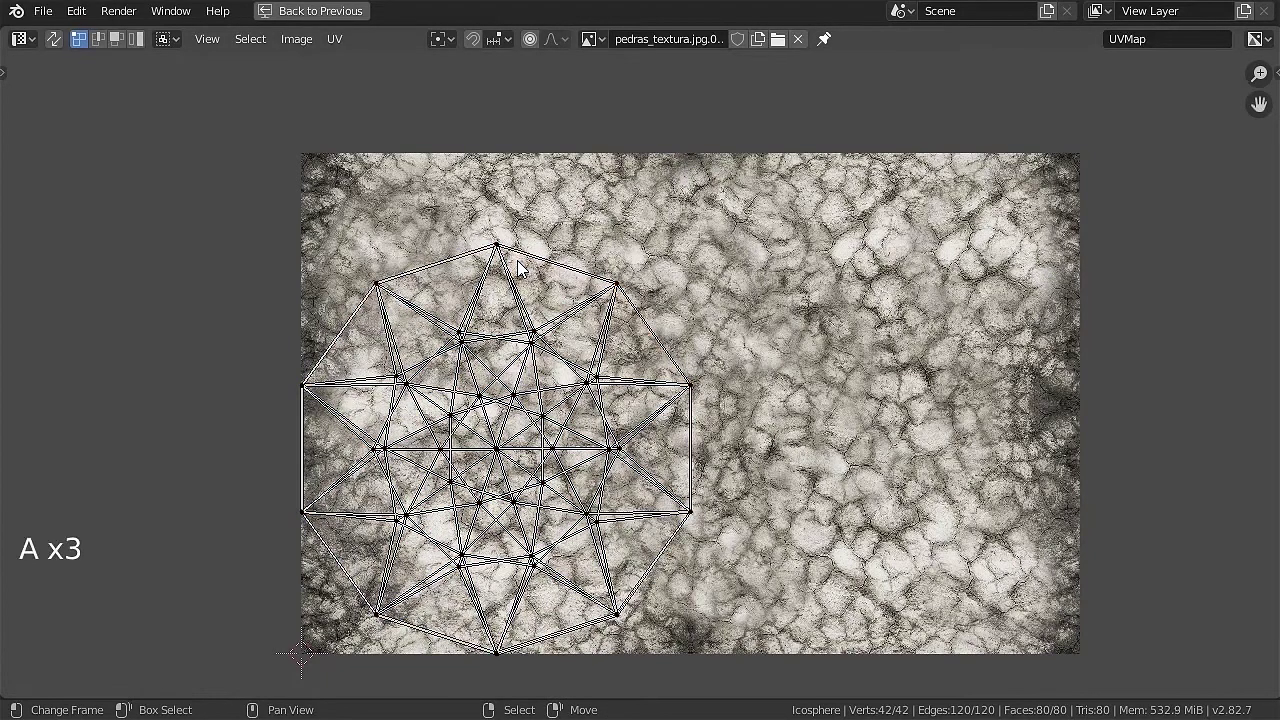
Scale together the nearly coincident UV vertices at the top and upper-left corners of the overlapping islands.
key(s)
click(453, 218)
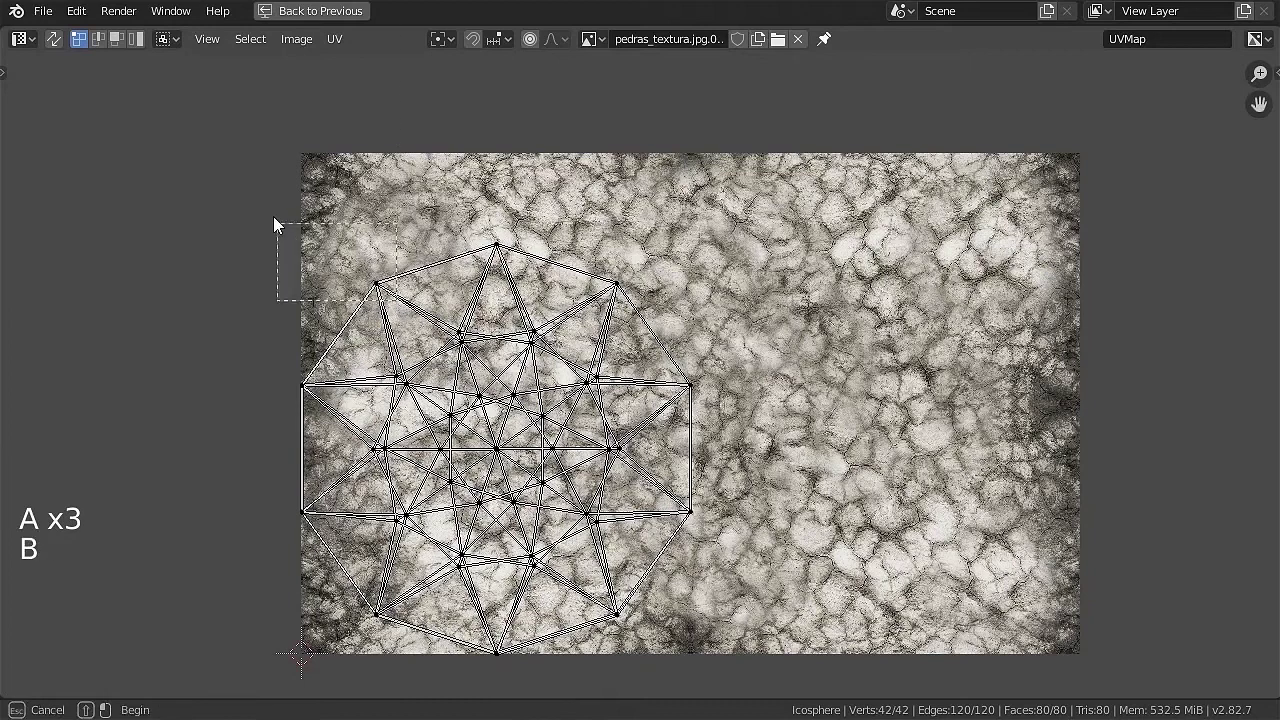
drag(275, 220, 275, 220)
key(s)
click(275, 220)
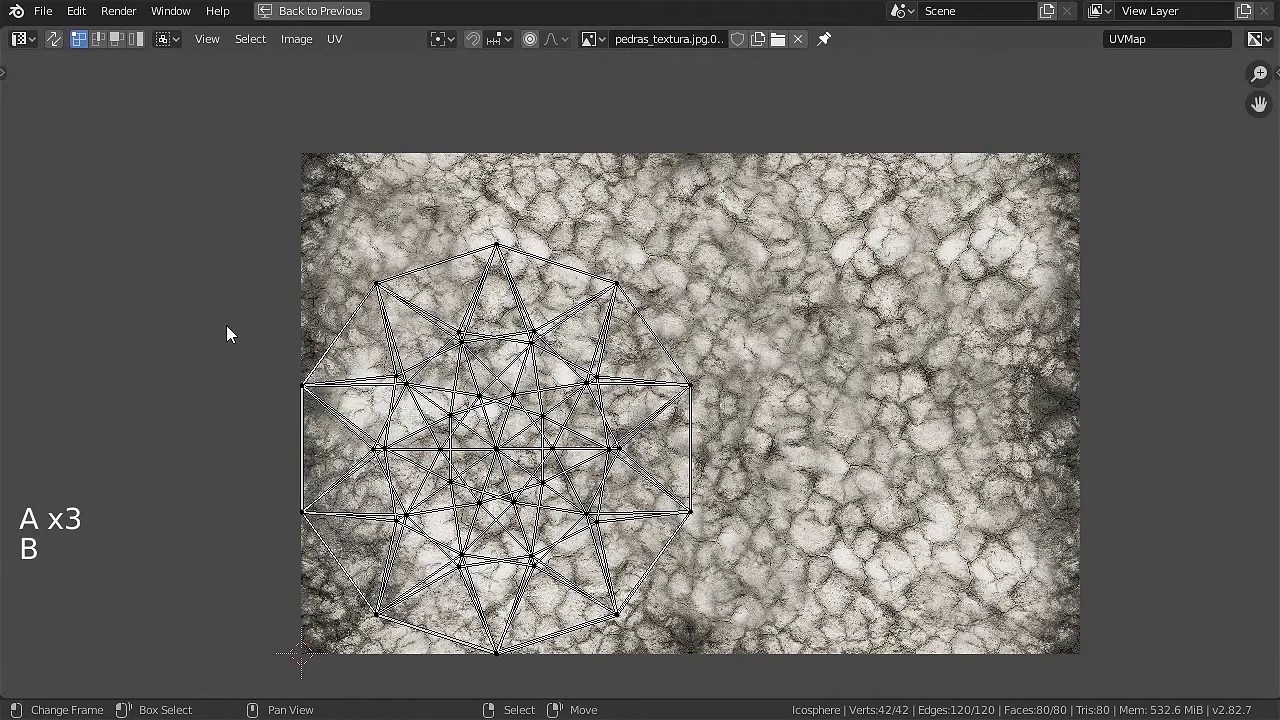
Select the nearly coincident UV vertices along the islands' left edge and scale them together.
key(b)
key(a)
key(a)
key(a)
drag(257, 493, 257, 493)
key(s)
click(416, 632)
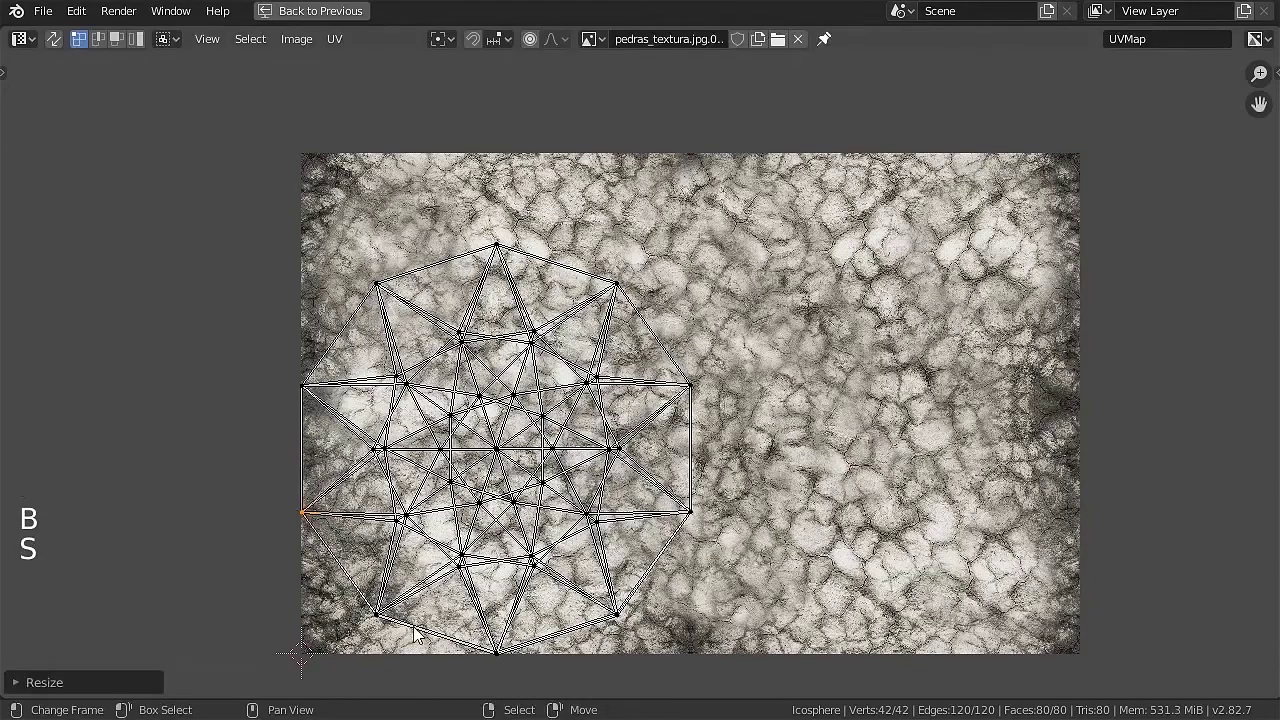
Scale together the paired UV vertices at the lower-left and bottom corners of the overlapping islands.
drag(336, 585, 395, 630)
key(s)
click(531, 645)
key(s)
click(570, 622)
Clear the UV selection, select the paired vertices at the lower-right corner and scale them together.
key(a)
key(a)
key(a)
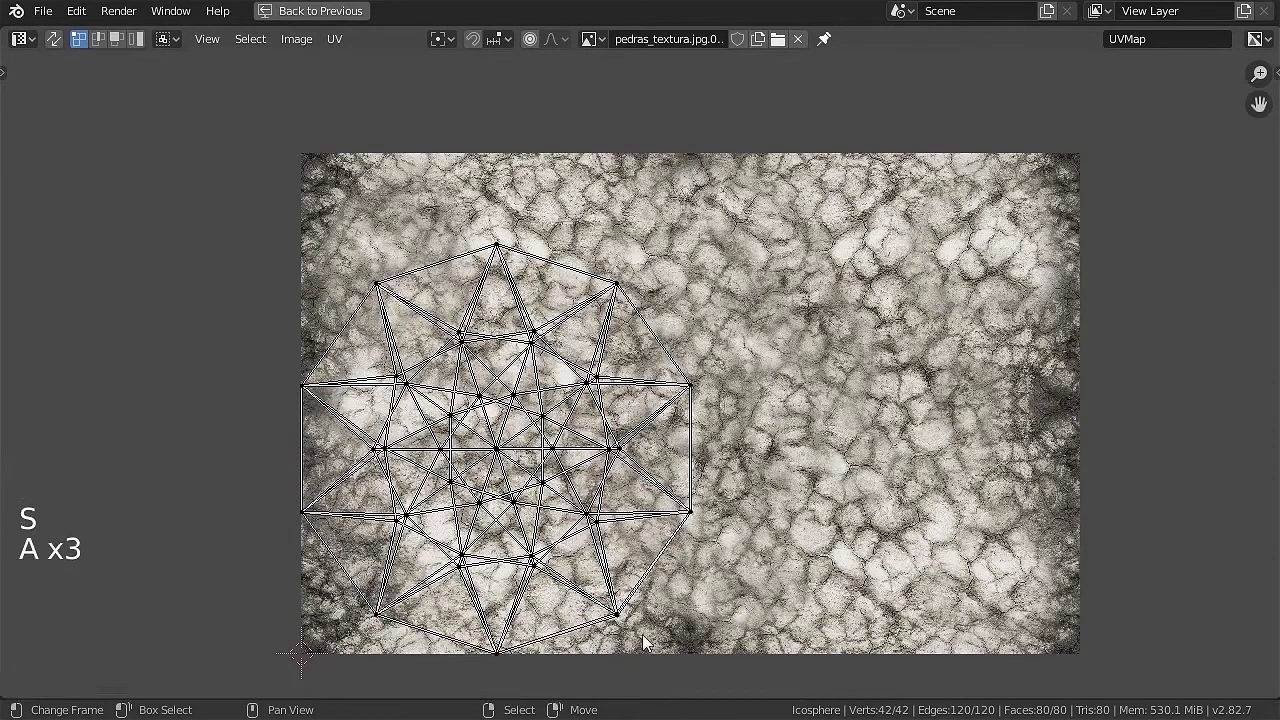
key(b)
drag(650, 640, 585, 588)
key(s)
click(591, 591)
Select all UVs, restore the normal editor layout and inspect the sphere's texture seam in Object Mode.
key(a)
key(ctrl+space)
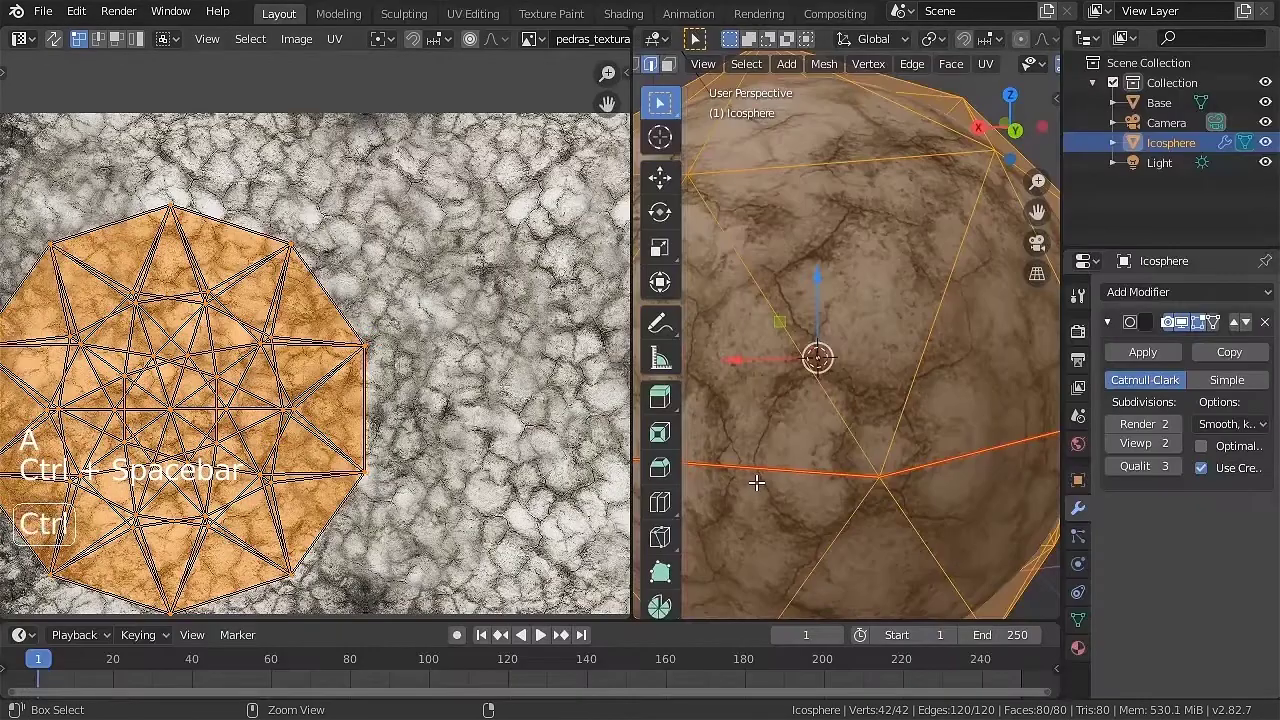
key(Tab)
middle_drag(857, 514, 906, 471)
scroll(809, 443, down, 2)
middle_drag(809, 443, 908, 458)
Select all UVs and move the overlapping islands about 0.25 in X and 0.09 in Y to the image's centre.
key(Tab)
key(a)
key(a)
key(a)
key(a)
scroll(198, 448, down, 2)
key(g)
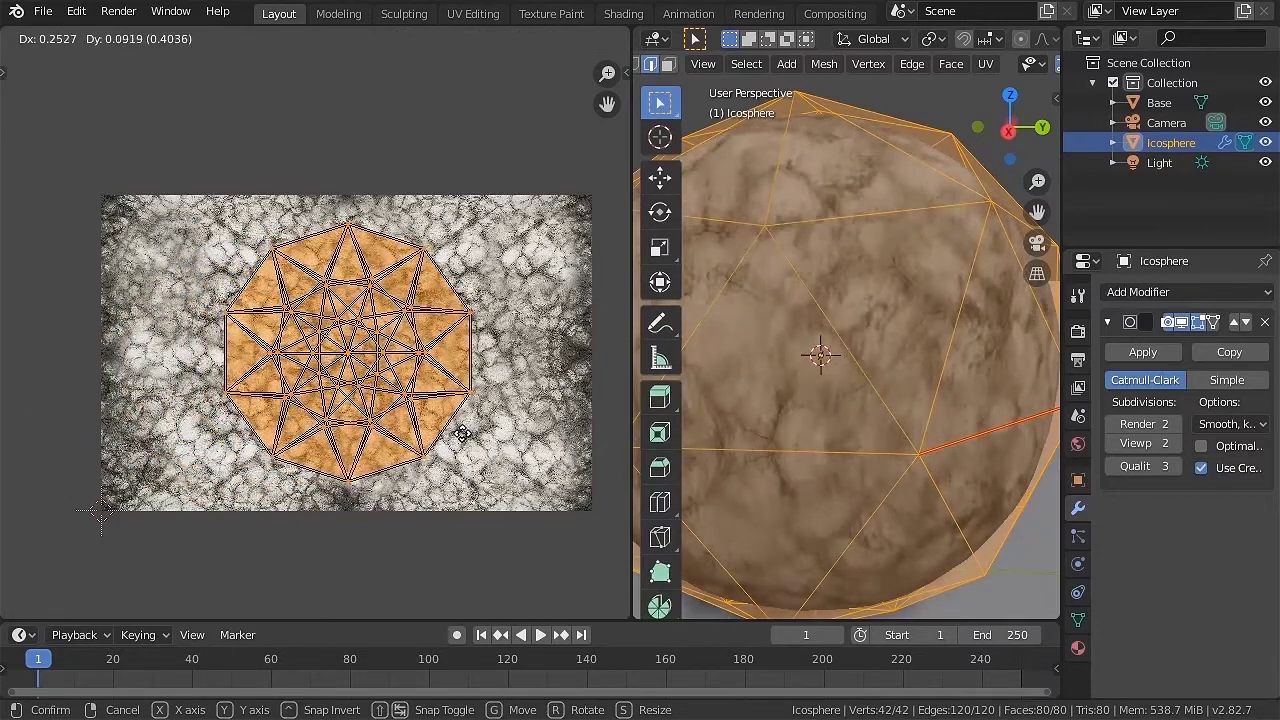
click(462, 432)
key(Tab)
scroll(950, 457, down, 1)
middle_drag(950, 457, 899, 438)
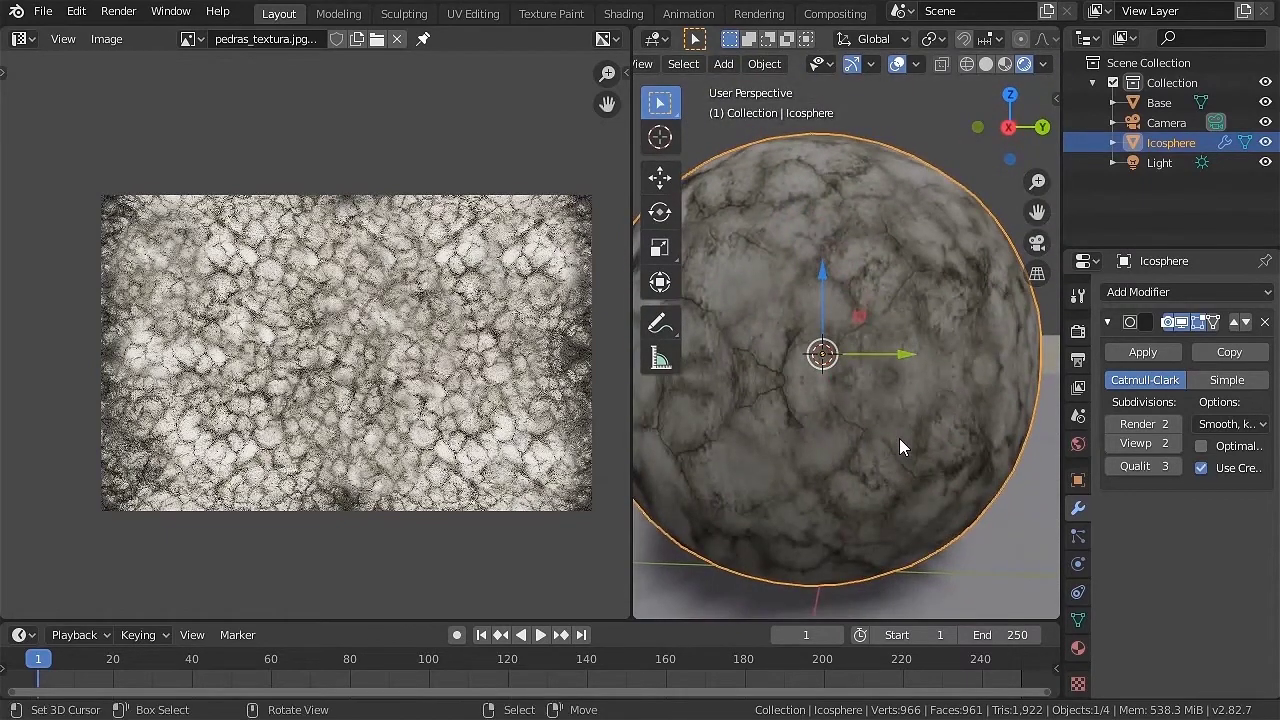
Join the UV Editor area into the 3D viewport and check the textured sphere in Object Mode.
key(Tab)
right_click(633, 330)
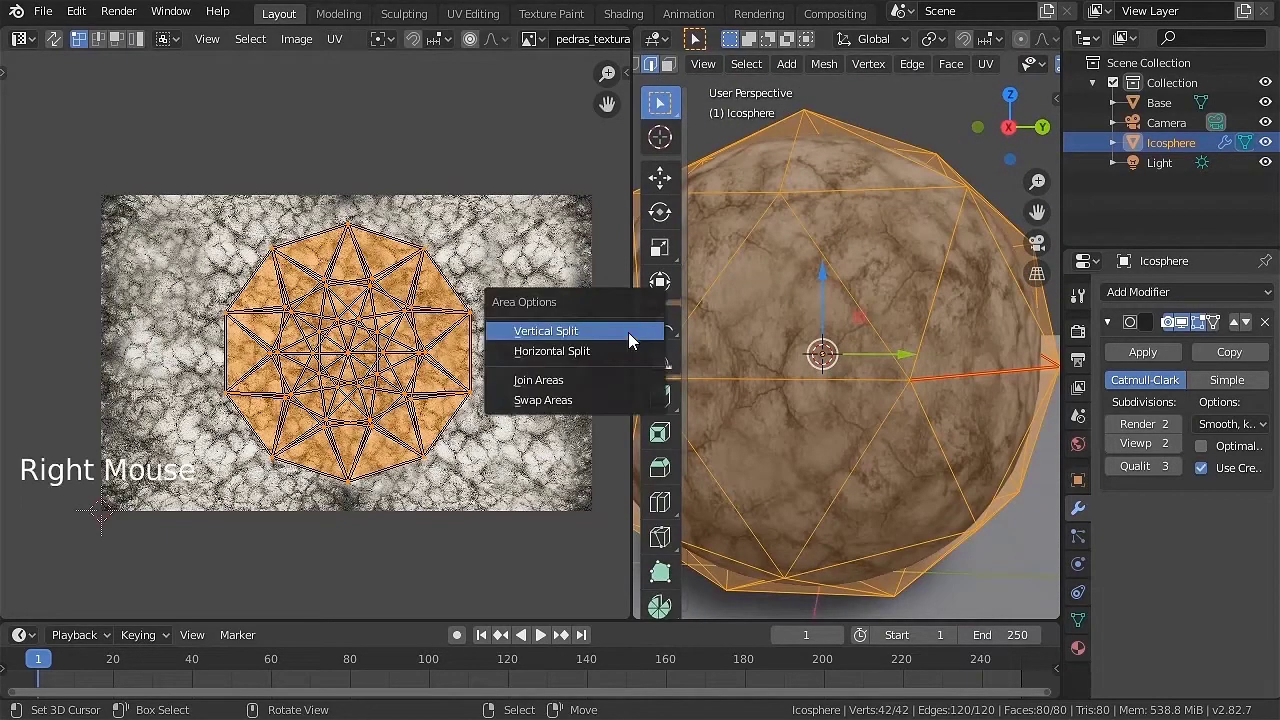
click(577, 375)
click(217, 319)
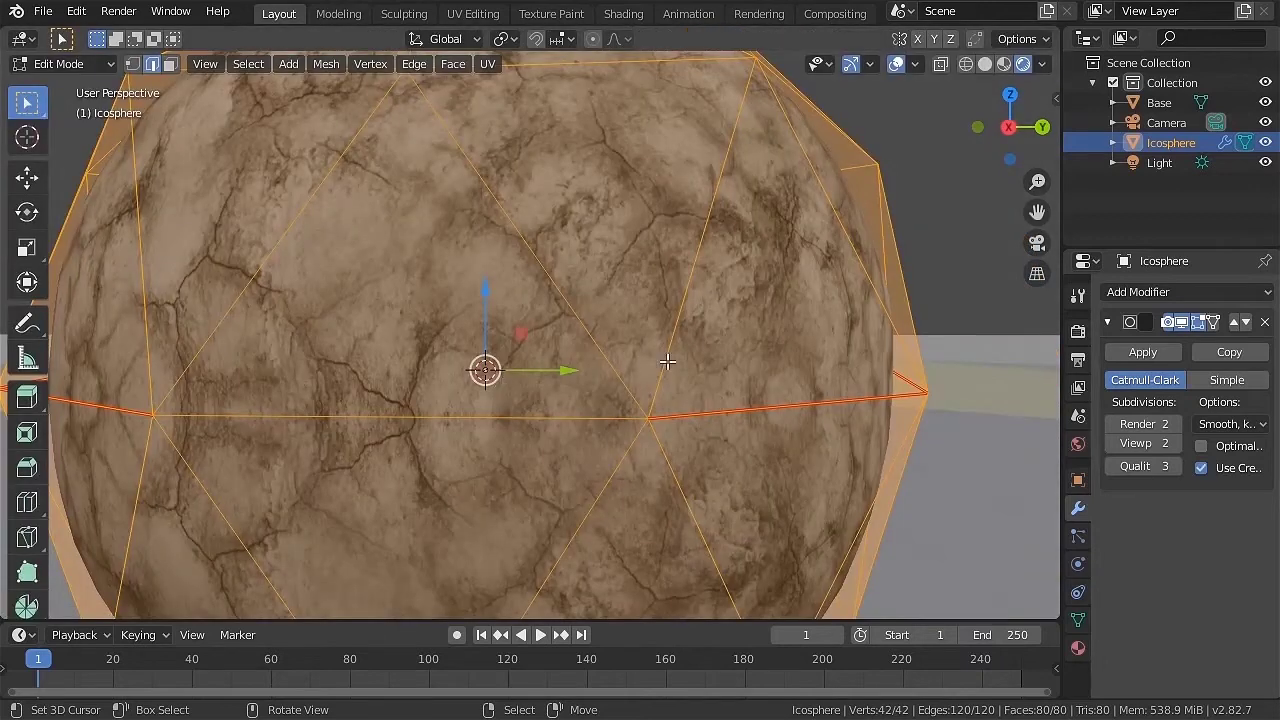
scroll(667, 361, down, 5)
key(Tab)
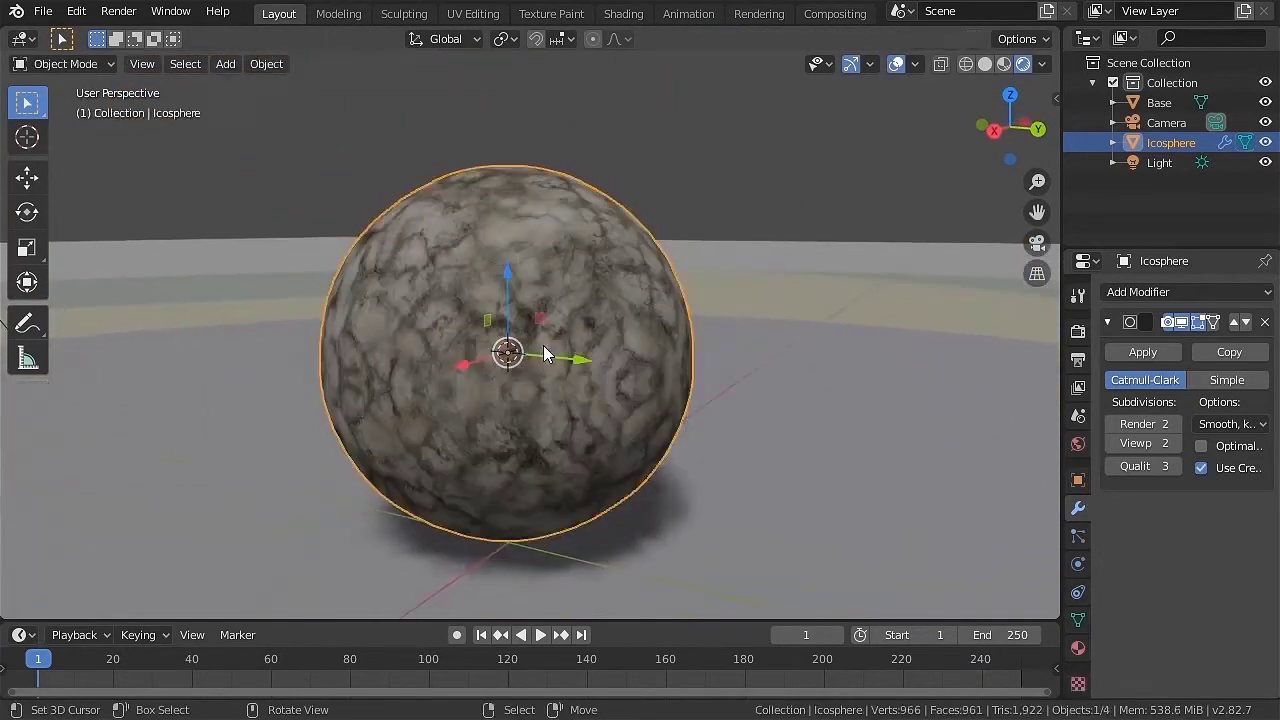
key(Tab)
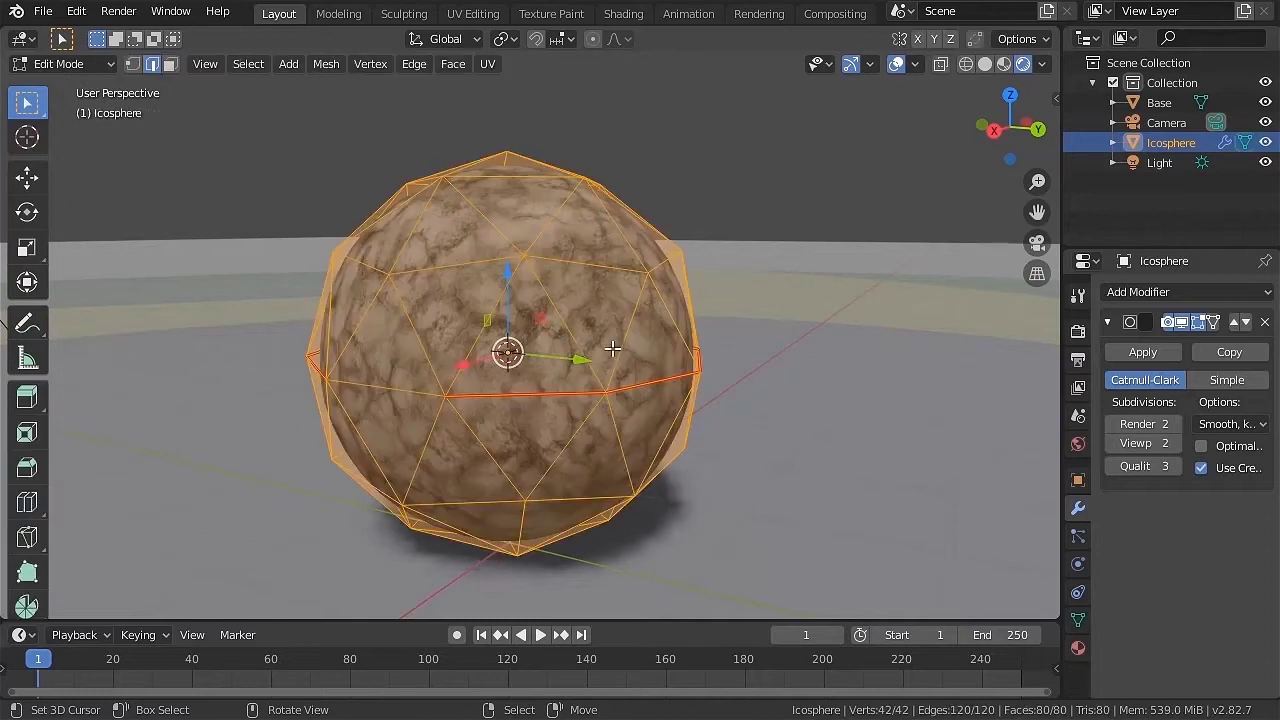
Switch to vertex selection and pick a vertex on the sphere's upper side.
click(131, 66)
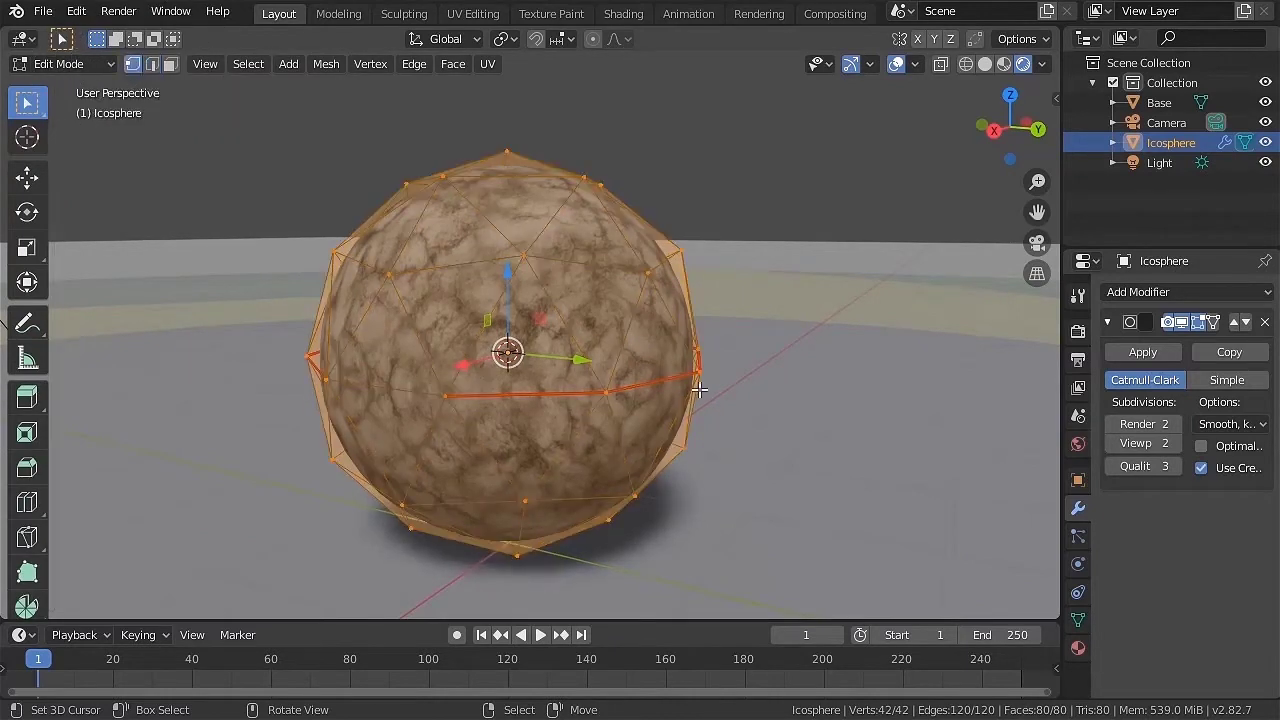
click(650, 272)
middle_drag(651, 271, 652, 333)
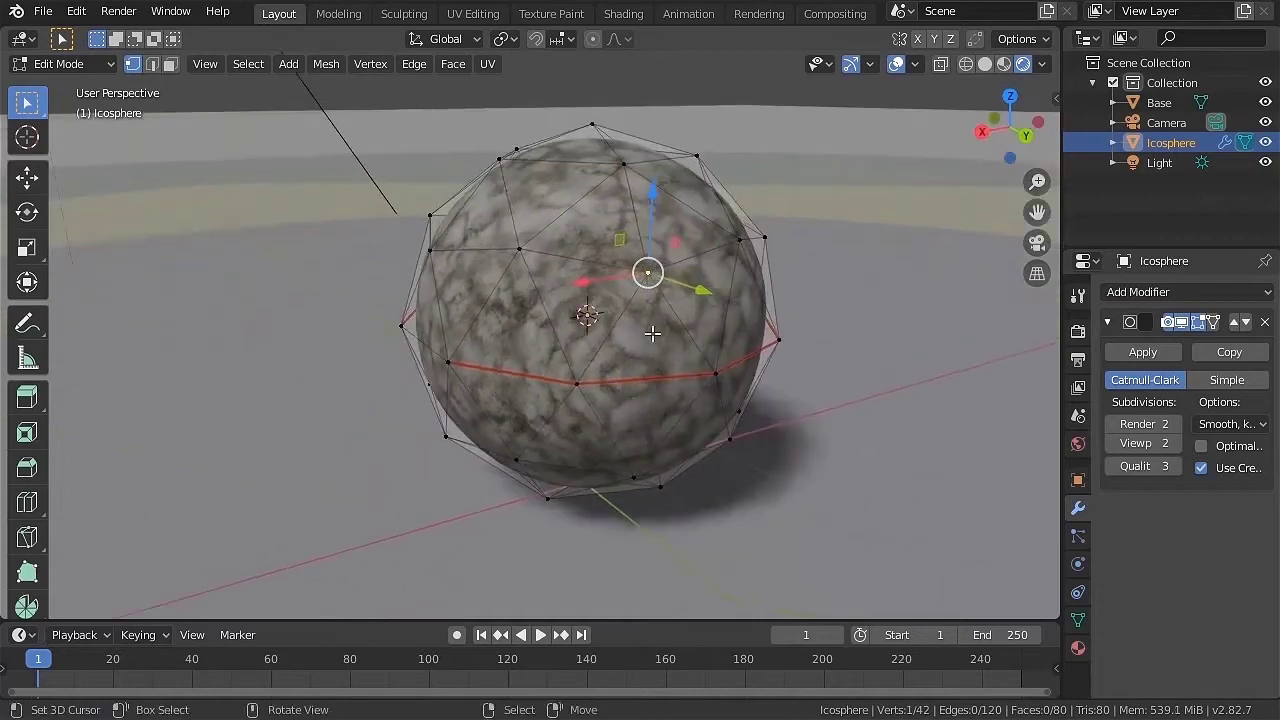
Try pulling the sphere's top vertex down into the mesh without proportional editing, and undo the move.
click(600, 121)
middle_drag(586, 128, 557, 67)
drag(569, 72, 664, 296)
middle_drag(664, 296, 525, 204)
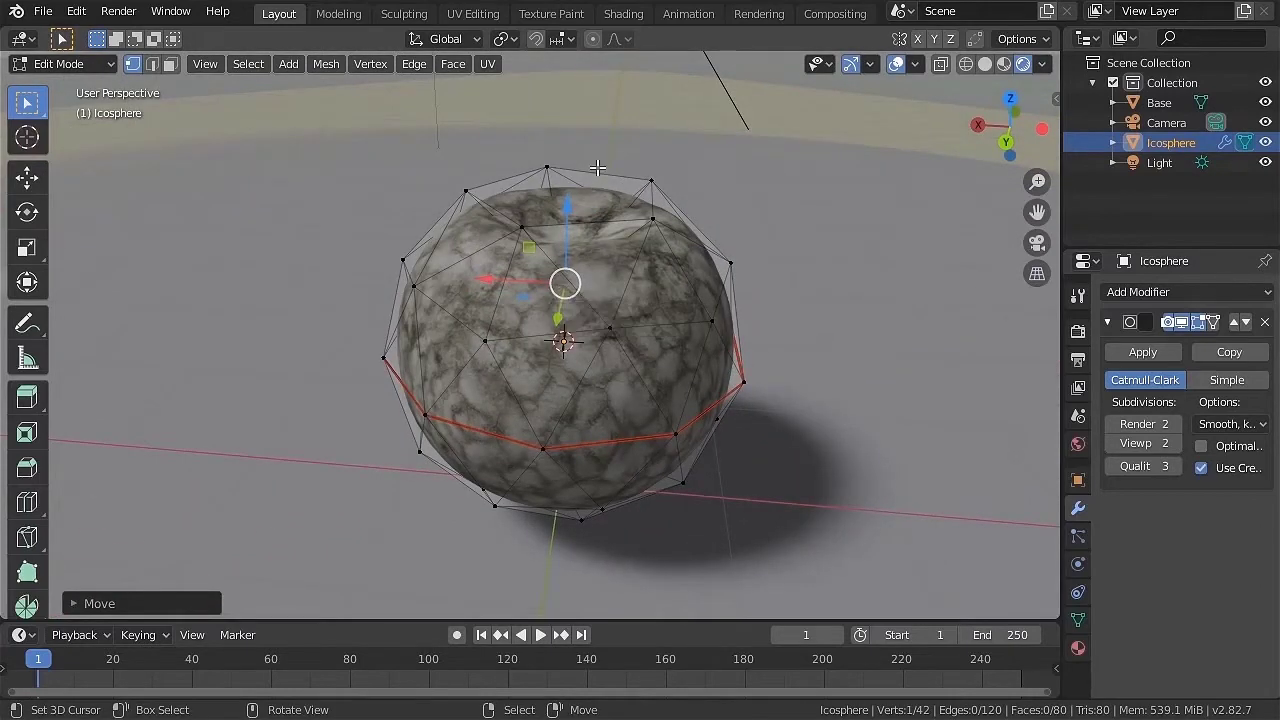
key(ctrl+z)
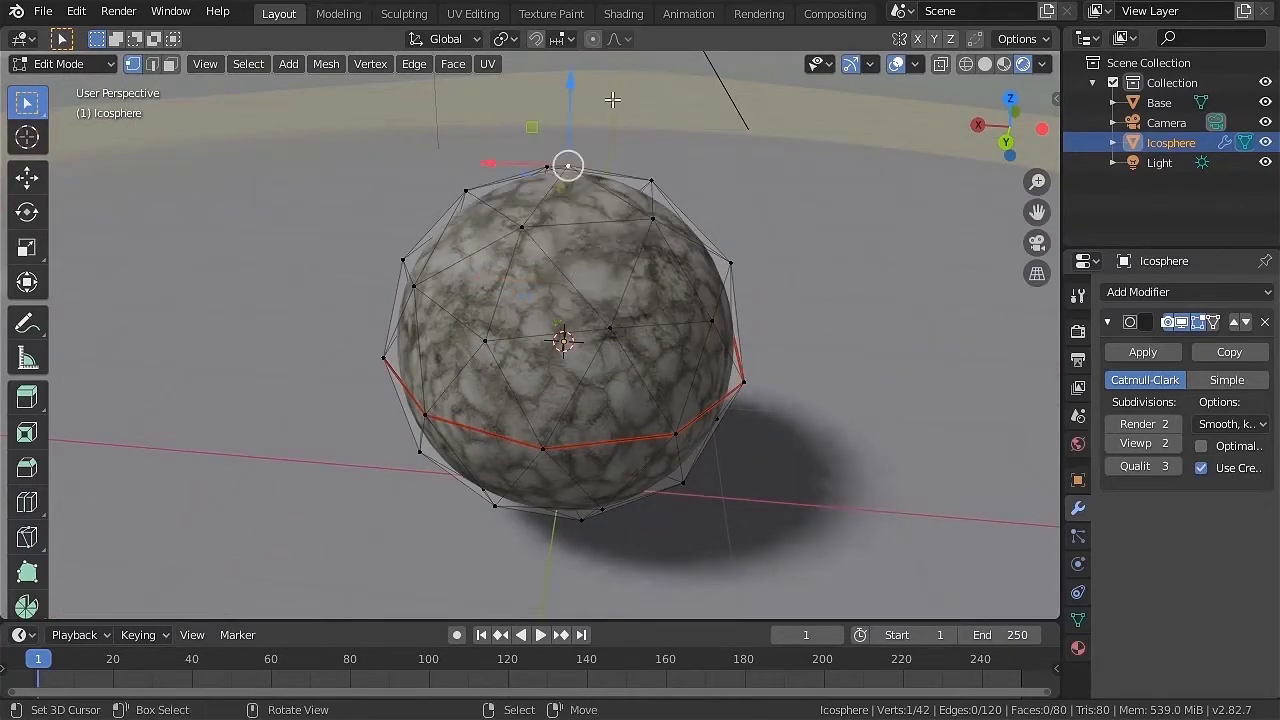
Enable proportional editing and push the sphere's top vertex slightly down.
click(593, 40)
middle_drag(768, 359, 643, 302)
mouse_move(559, 106)
mouse_down()
mouse_move(554, 167)
mouse_move(551, 126)
mouse_move(566, 157)
mouse_move(562, 126)
mouse_up()
middle_drag(774, 388, 716, 408)
Shift individual side vertices with proportional editing to make the sphere's outline irregular.
click(716, 406)
drag(690, 352, 737, 346)
middle_drag(737, 346, 490, 402)
middle_drag(751, 328, 745, 300)
drag(748, 290, 740, 315)
middle_drag(682, 410, 638, 374)
Pull a vertex on the rock's underside and another on its upper part upward with proportional editing.
click(595, 577)
drag(594, 495, 592, 418)
click(545, 277)
middle_drag(547, 276, 603, 400)
drag(529, 184, 529, 108)
middle_drag(529, 108, 652, 381)
Drag further side vertices with proportional editing to deform the rock's flanks.
drag(641, 336, 701, 354)
middle_drag(783, 300, 884, 323)
click(866, 334)
drag(921, 364, 974, 384)
click(974, 384)
middle_drag(974, 384, 757, 191)
Move another vertex of the rock along the X axis and inspect the shape from around and below.
click(574, 443)
key(g)
key(x)
click(574, 432)
middle_drag(574, 432, 285, 272)
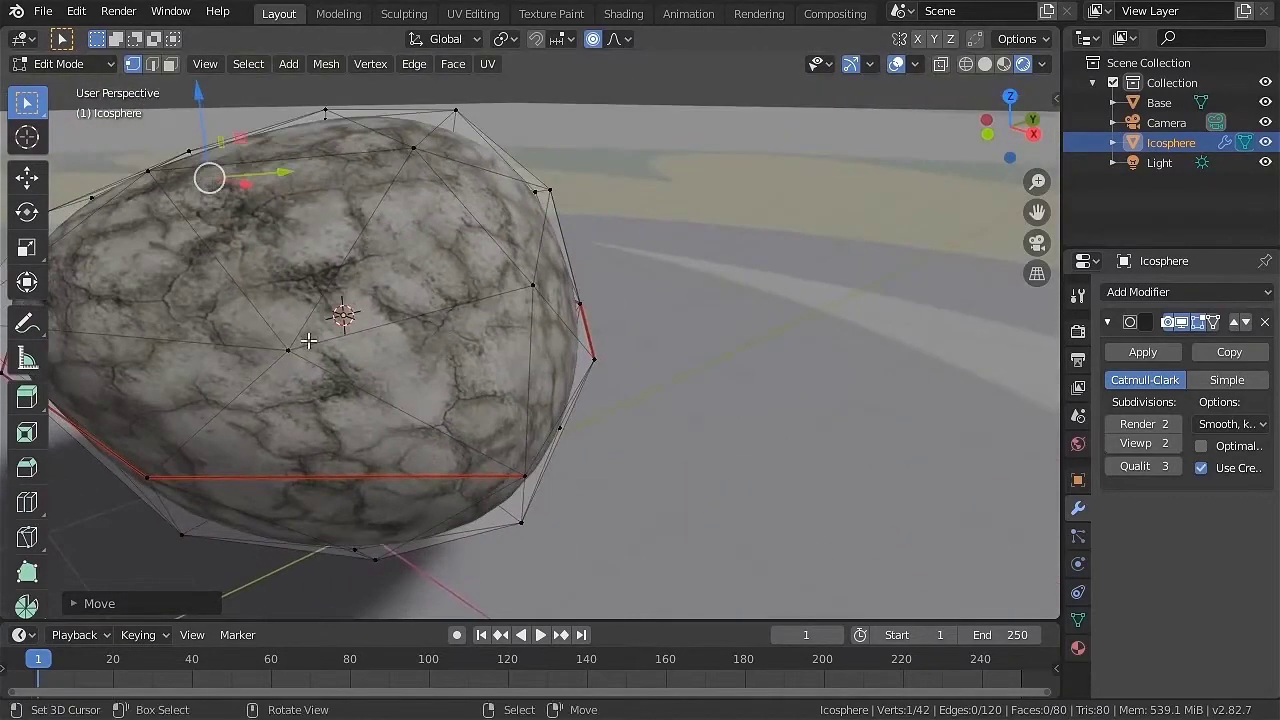
middle_drag(444, 335, 523, 440)
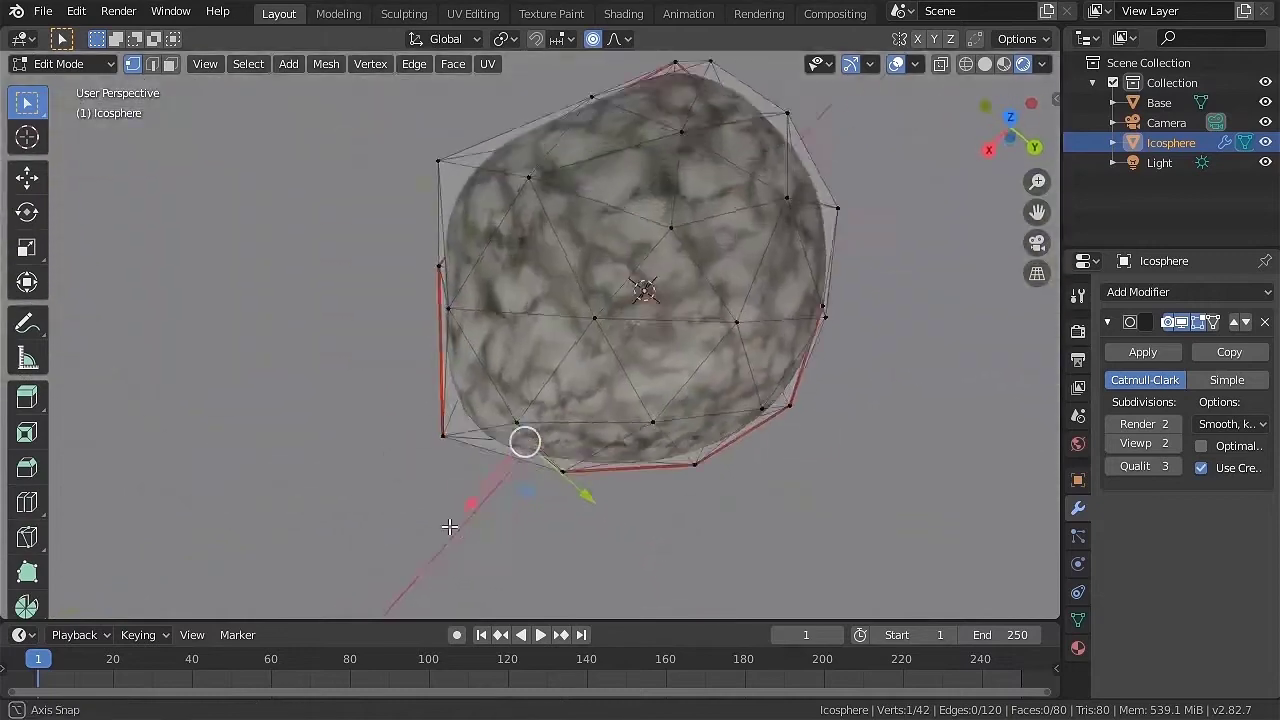
Return to Object Mode, duplicate the rock and move the copy along the X axis.
key(Tab)
middle_drag(361, 404, 642, 424)
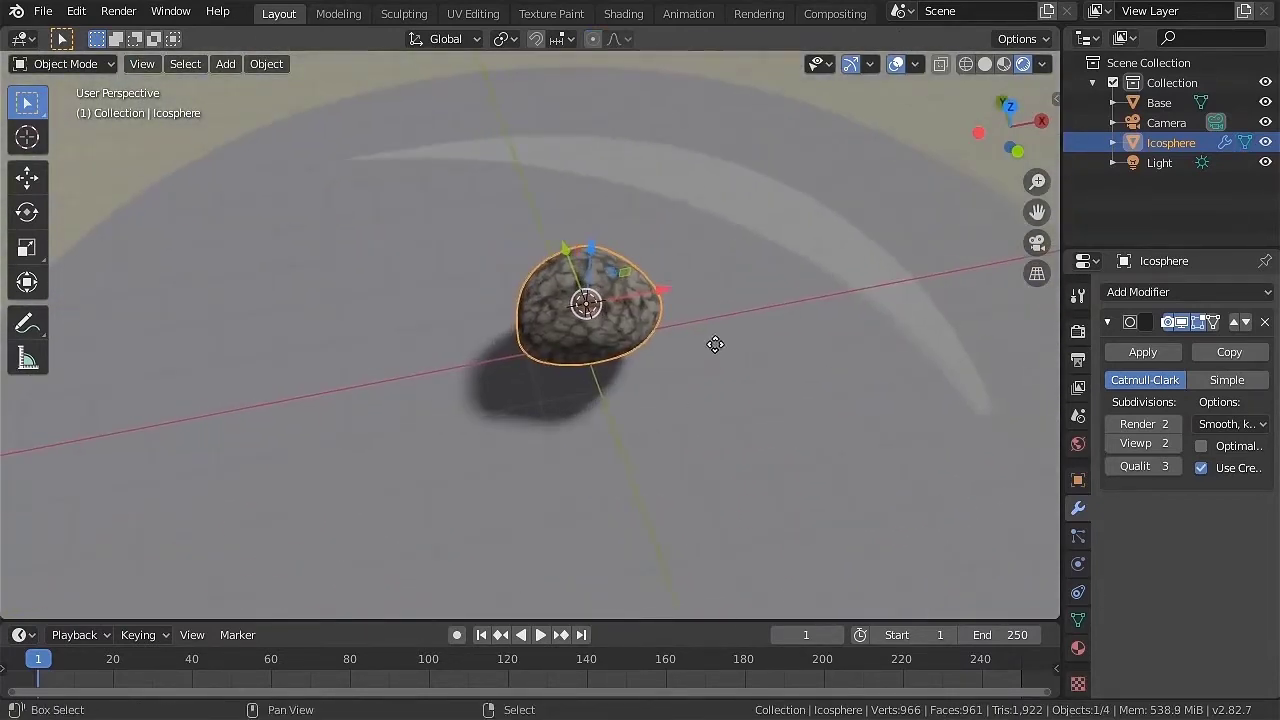
key(shift+d)
key(x)
click(336, 405)
Enter Edit Mode on the copied rock and drag its side vertices with proportional editing to vary the shape.
key(Tab)
middle_drag(288, 455, 576, 359)
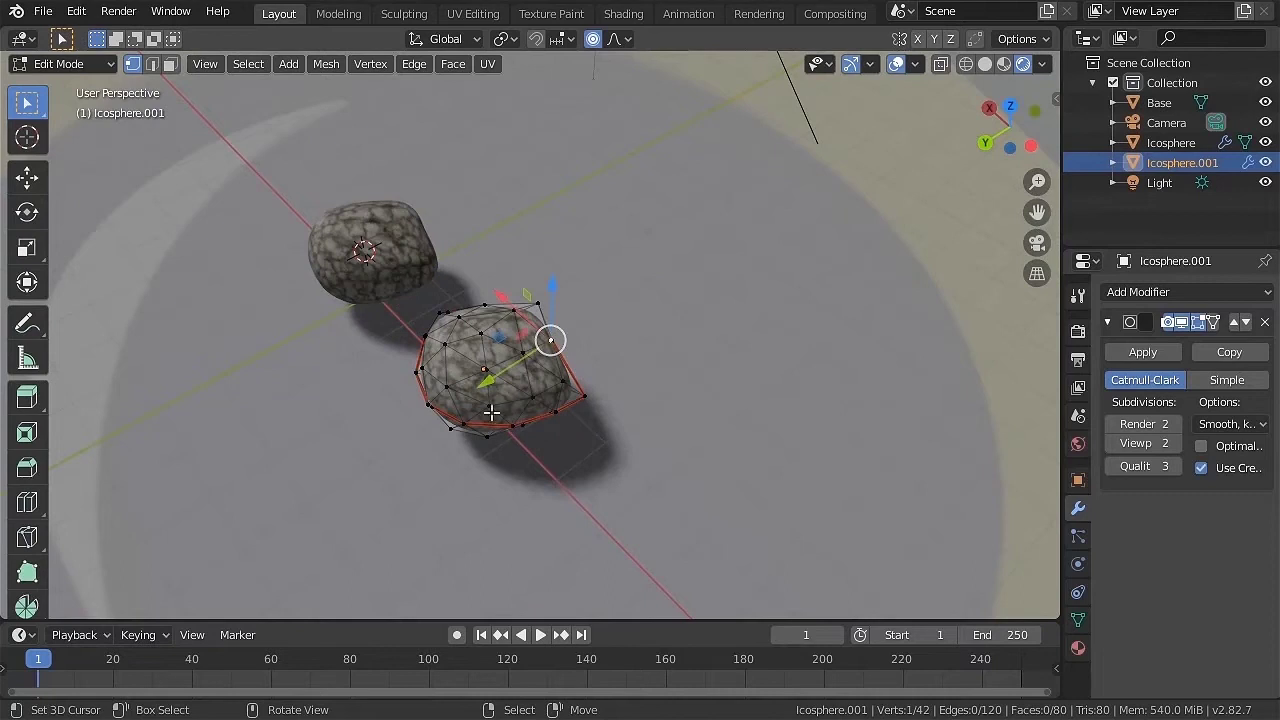
drag(476, 389, 534, 440)
click(449, 403)
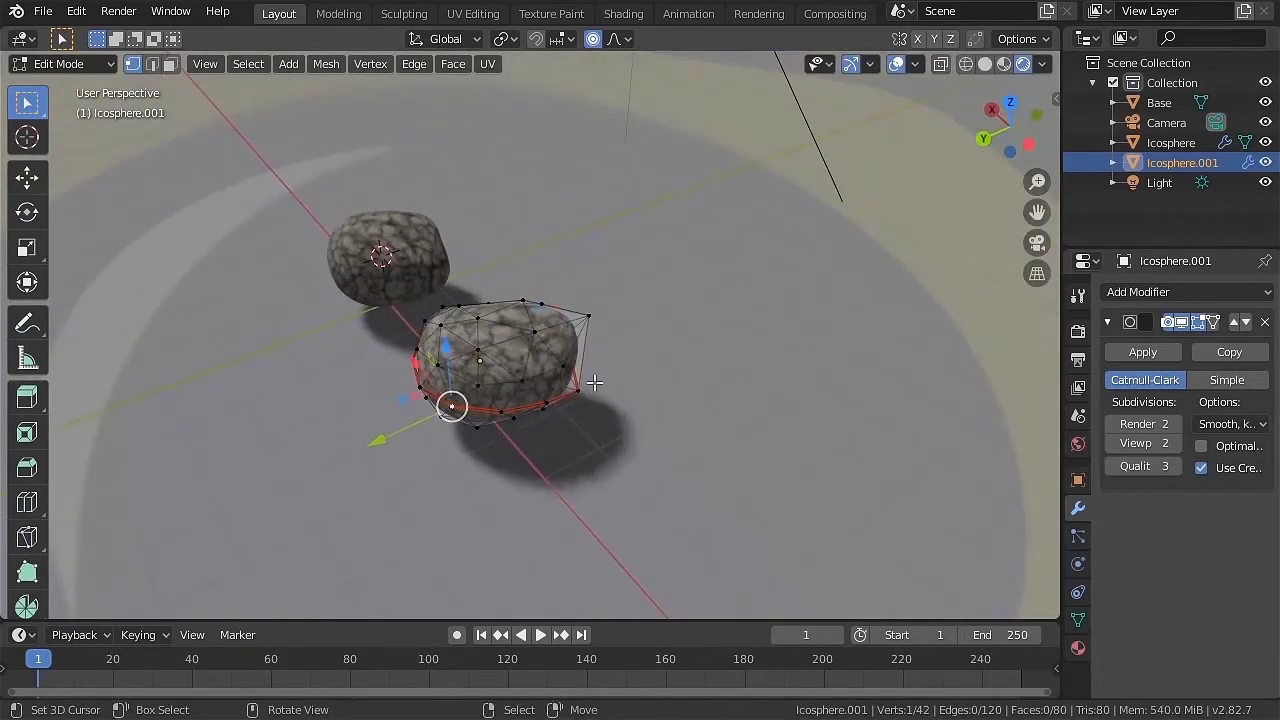
middle_drag(449, 403, 396, 417)
drag(396, 417, 330, 432)
middle_drag(330, 432, 420, 325)
Raise upper vertices of the copied rock with proportional editing.
drag(347, 250, 347, 215)
scroll(449, 320, up, 4)
right_click(294, 343)
drag(286, 262, 289, 205)
scroll(325, 380, down, 1)
Shift one more side vertex sideways and another upward on the copied rock, and return to Object Mode.
right_click(349, 483)
drag(258, 483, 226, 481)
middle_drag(229, 481, 380, 511)
right_click(450, 544)
drag(454, 475, 454, 445)
key(Tab)
scroll(714, 443, down, 3)
Select the copied rock's whole mesh in Edit Mode, scale it down and return to Object Mode.
key(Tab)
middle_drag(714, 443, 714, 449)
key(a)
key(s)
click(660, 435)
key(Tab)
Select the original rock, duplicate it and move the new copy along the Y axis.
middle_drag(263, 340, 720, 371)
right_click(645, 331)
key(shift+d)
right_click(632, 381)
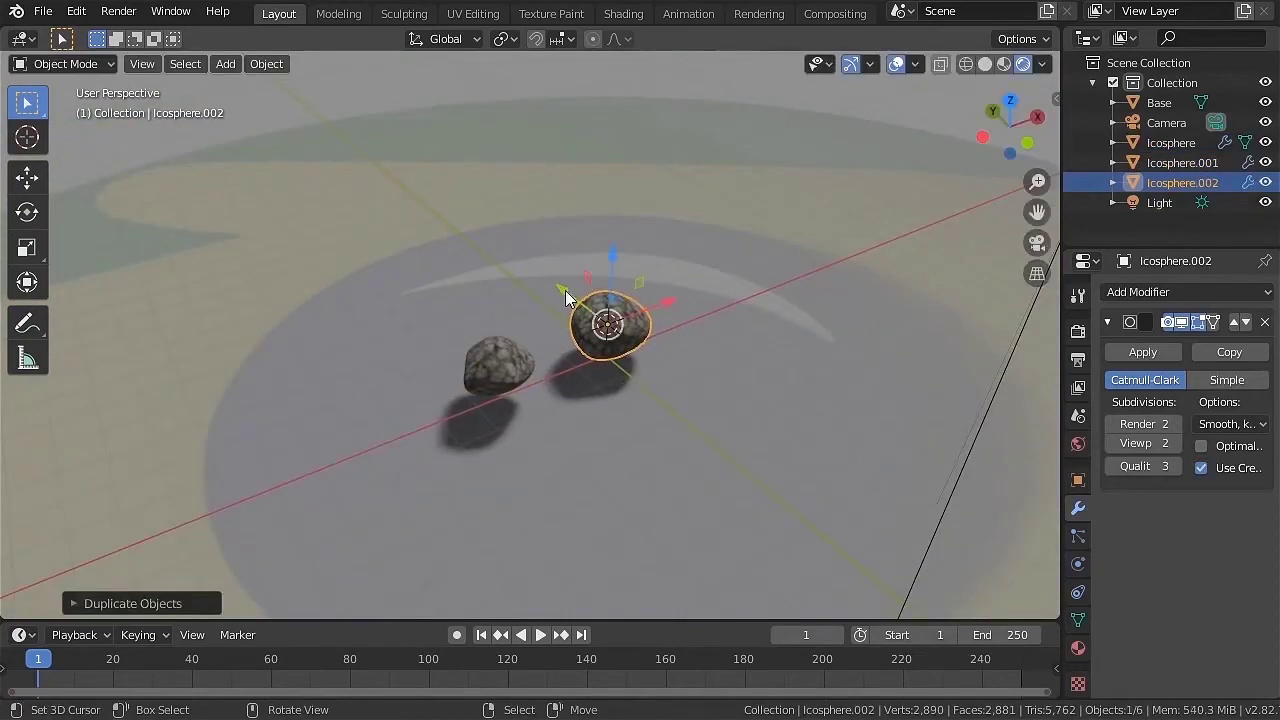
drag(551, 279, 465, 213)
middle_drag(465, 213, 581, 372)
Reshape the second copy in Edit Mode by dragging its vertices with proportional editing.
scroll(581, 372, up, 5)
key(Tab)
drag(490, 218, 490, 235)
middle_drag(490, 235, 640, 160)
drag(640, 340, 549, 316)
middle_drag(549, 316, 680, 455)
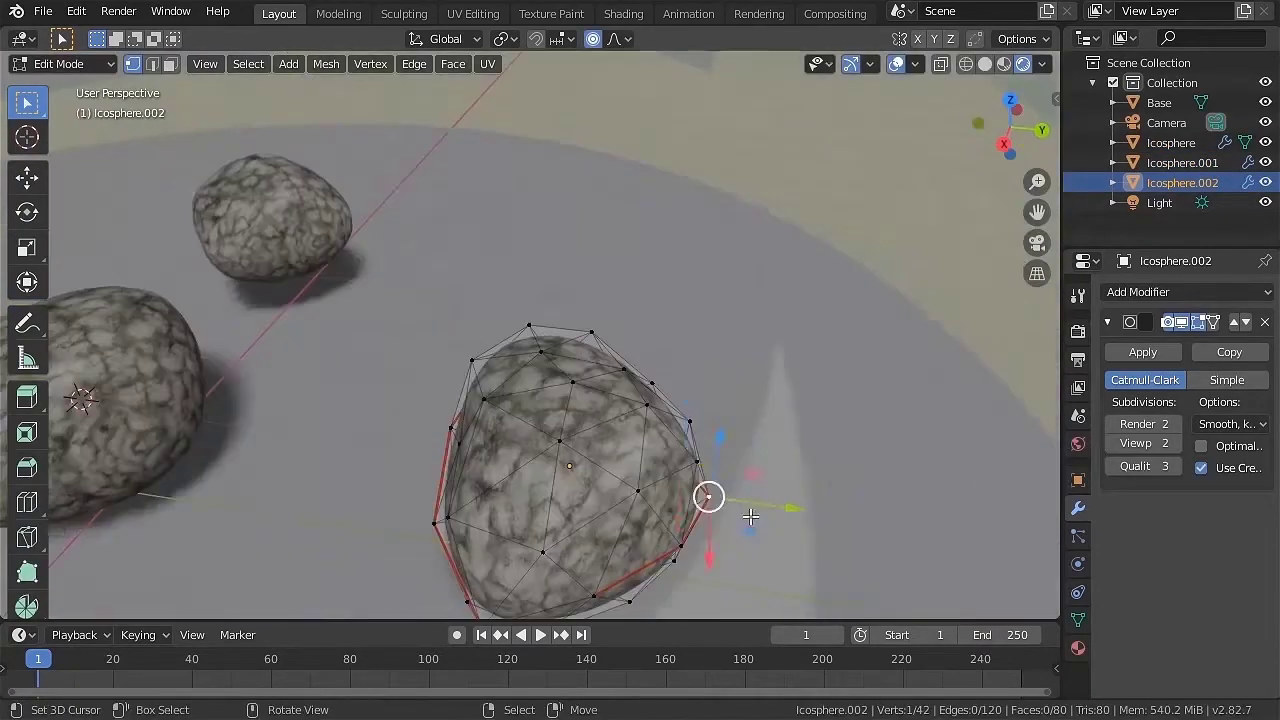
Return to Object Mode, duplicate the second copy and move the new rock along the X axis.
key(Tab)
scroll(500, 460, down, 5)
middle_drag(500, 460, 600, 540)
key(shift+d)
drag(626, 391, 478, 391)
Enter Edit Mode on the third copy and scale its selected vertices with proportional editing.
key(Tab)
middle_drag(380, 460, 376, 471)
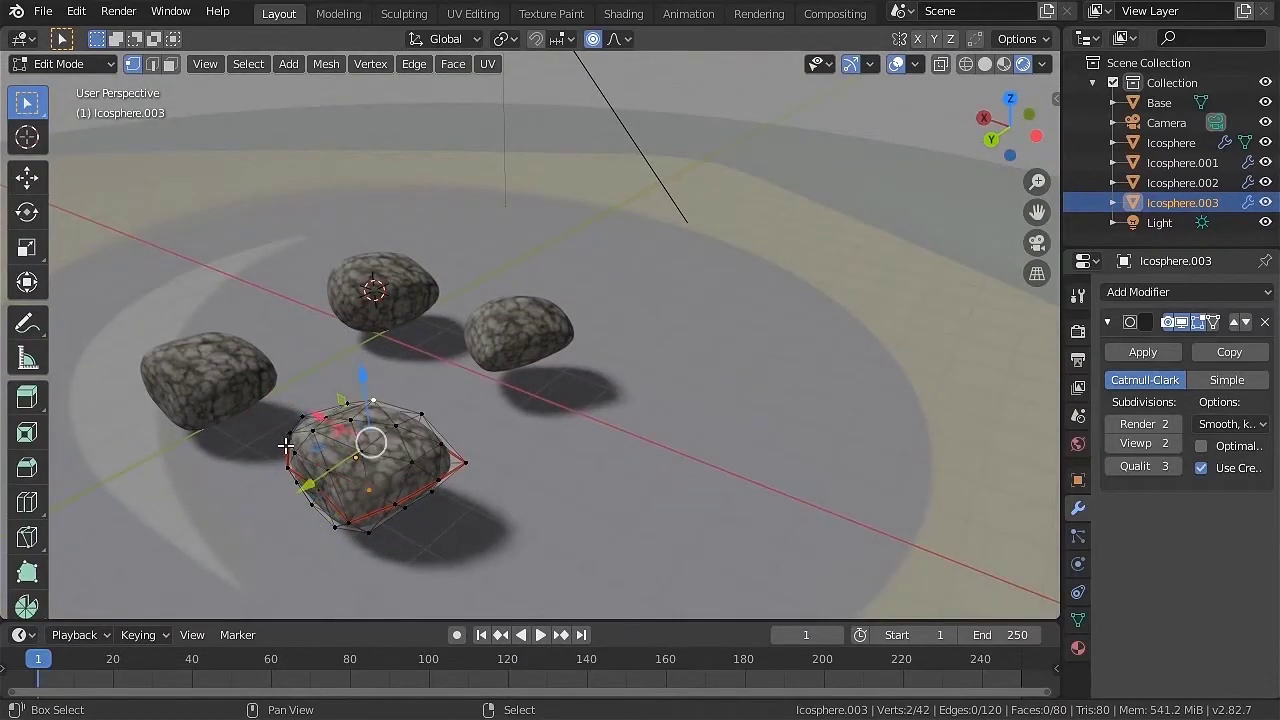
key(s)
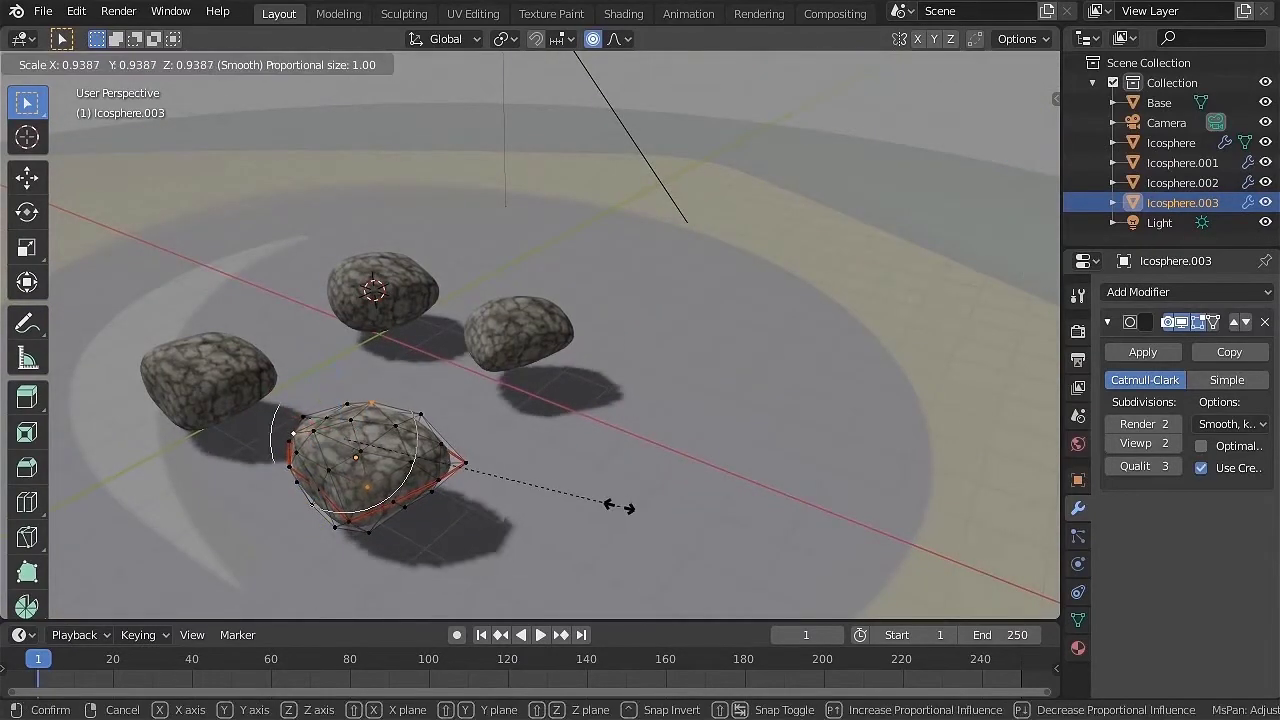
click(562, 515)
middle_drag(560, 520, 398, 460)
Move underside vertices of the third copy upward along the Z axis and return to Object Mode.
key(g)
key(z)
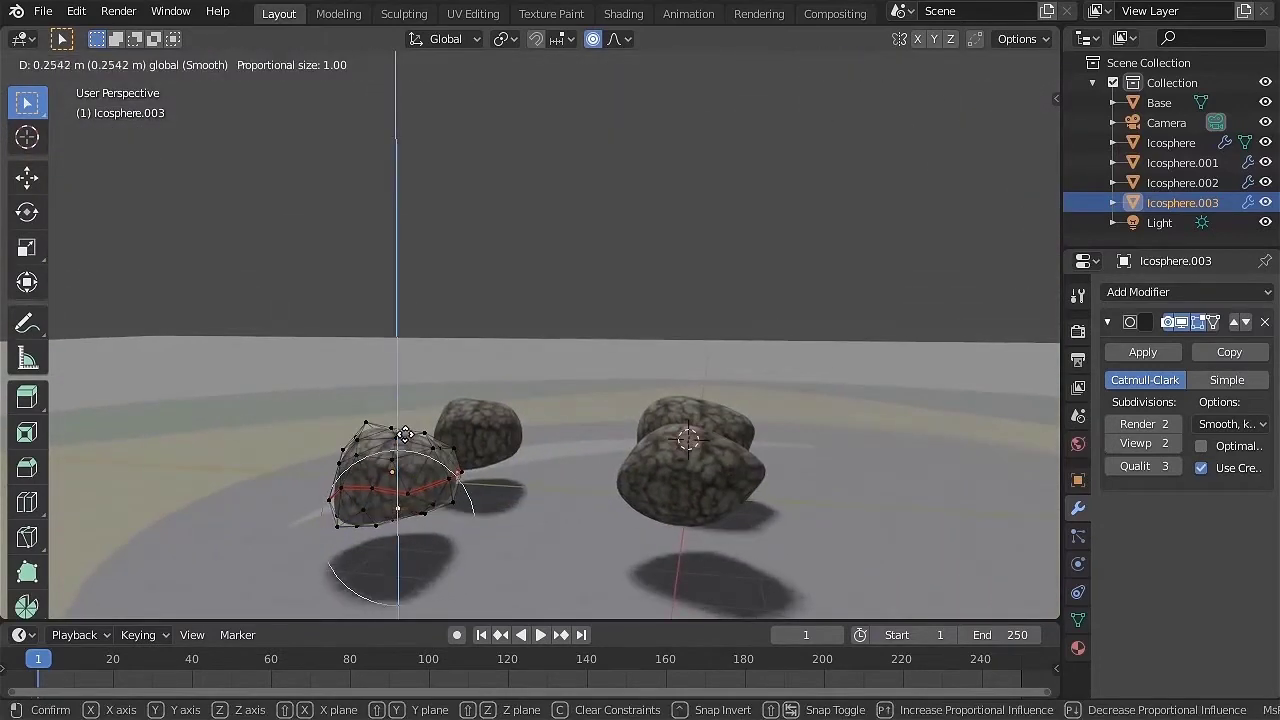
click(600, 534)
middle_drag(600, 534, 343, 549)
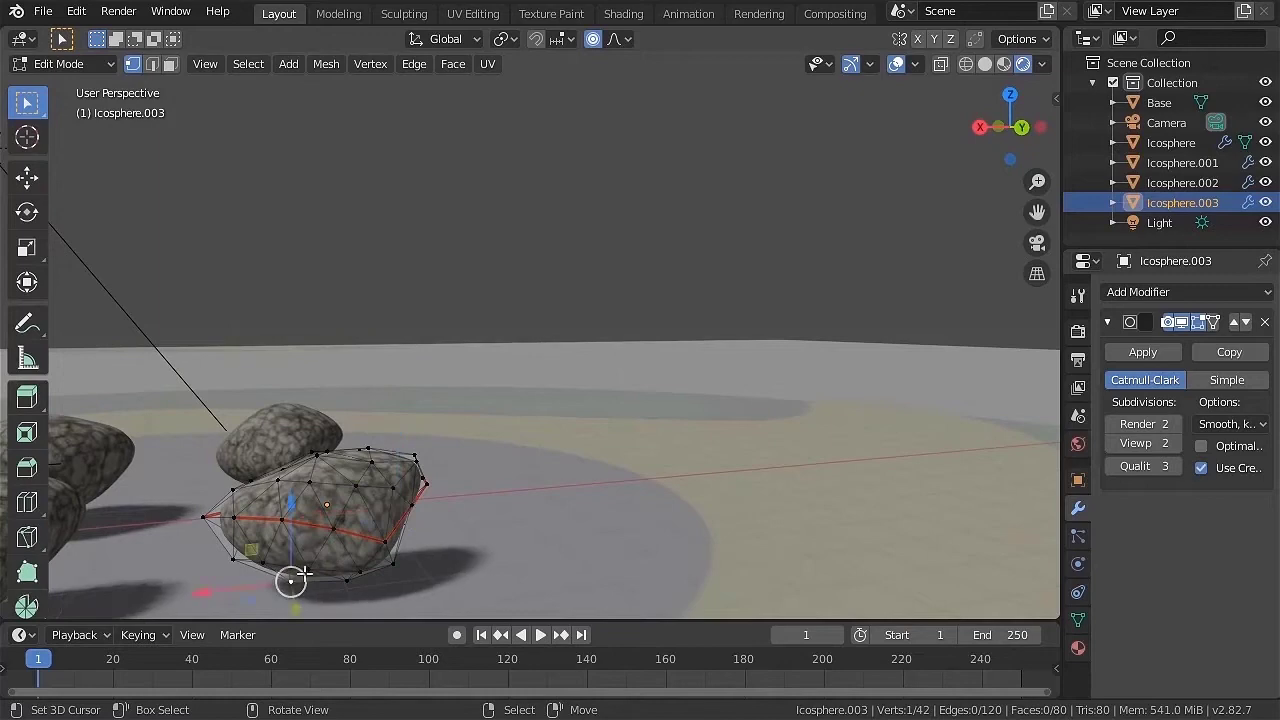
key(g)
key(z)
click(292, 520)
middle_drag(292, 520, 272, 483)
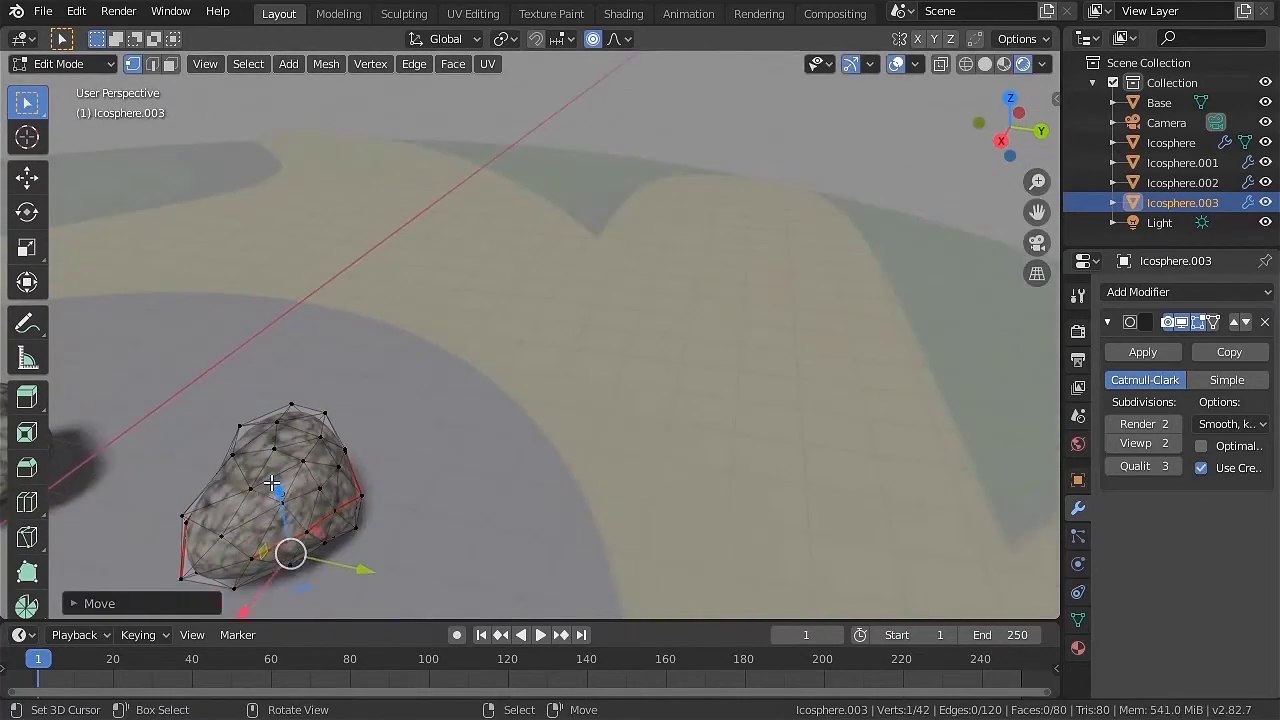
scroll(381, 481, down, 5)
middle_drag(381, 481, 537, 447)
key(Tab)
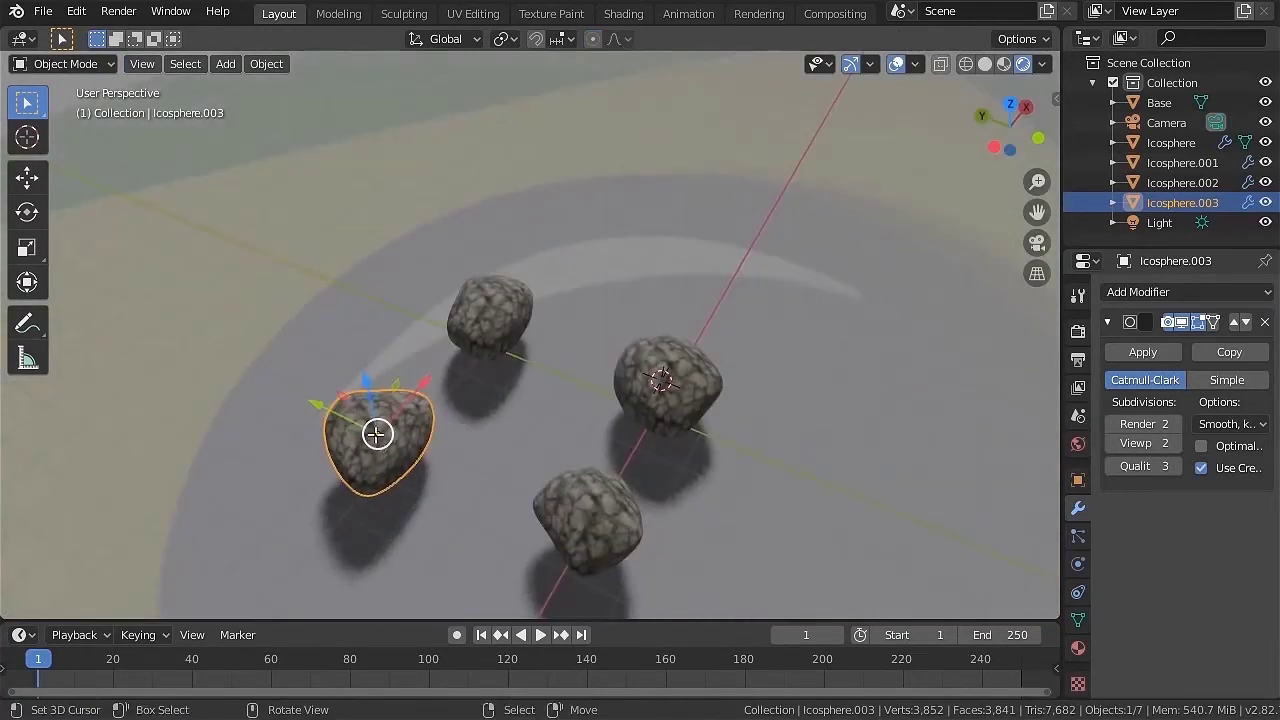
Select the third copy's whole mesh in Edit Mode, scale it down slightly and return to Object Mode.
key(Tab)
key(a)
key(s)
click(516, 445)
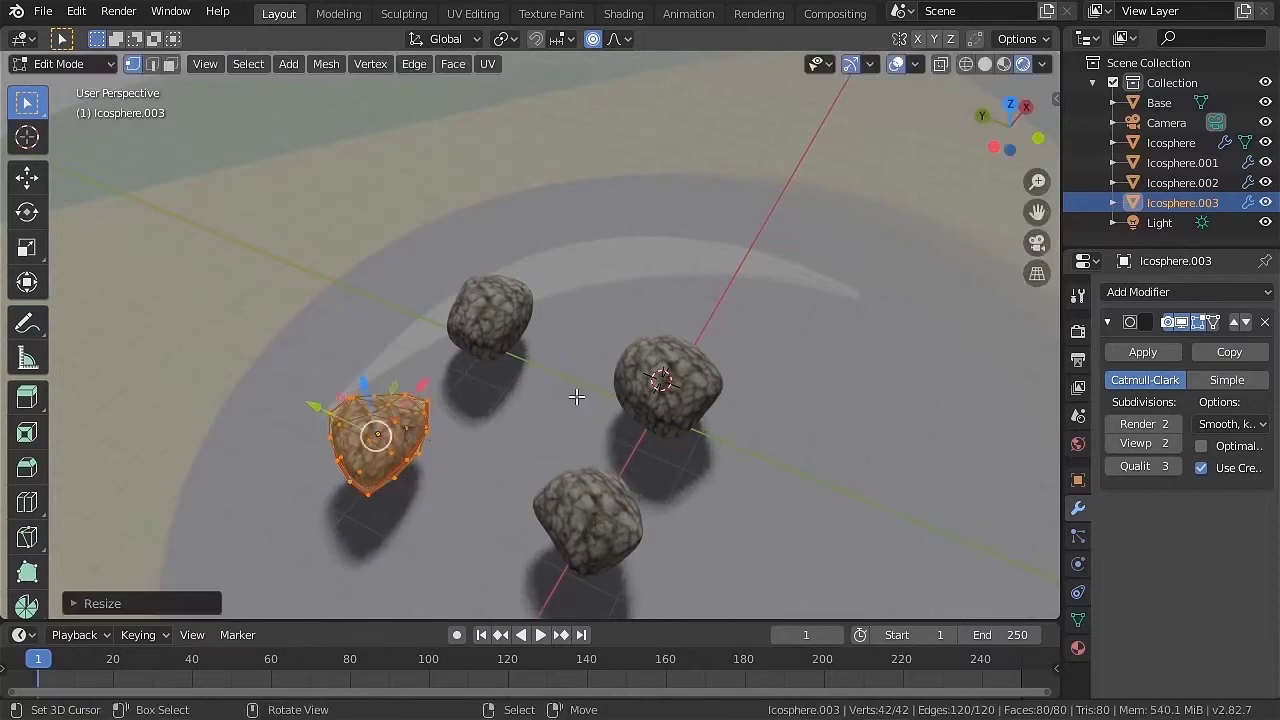
scroll(632, 424, down, 3)
middle_drag(632, 424, 624, 450)
key(Tab)
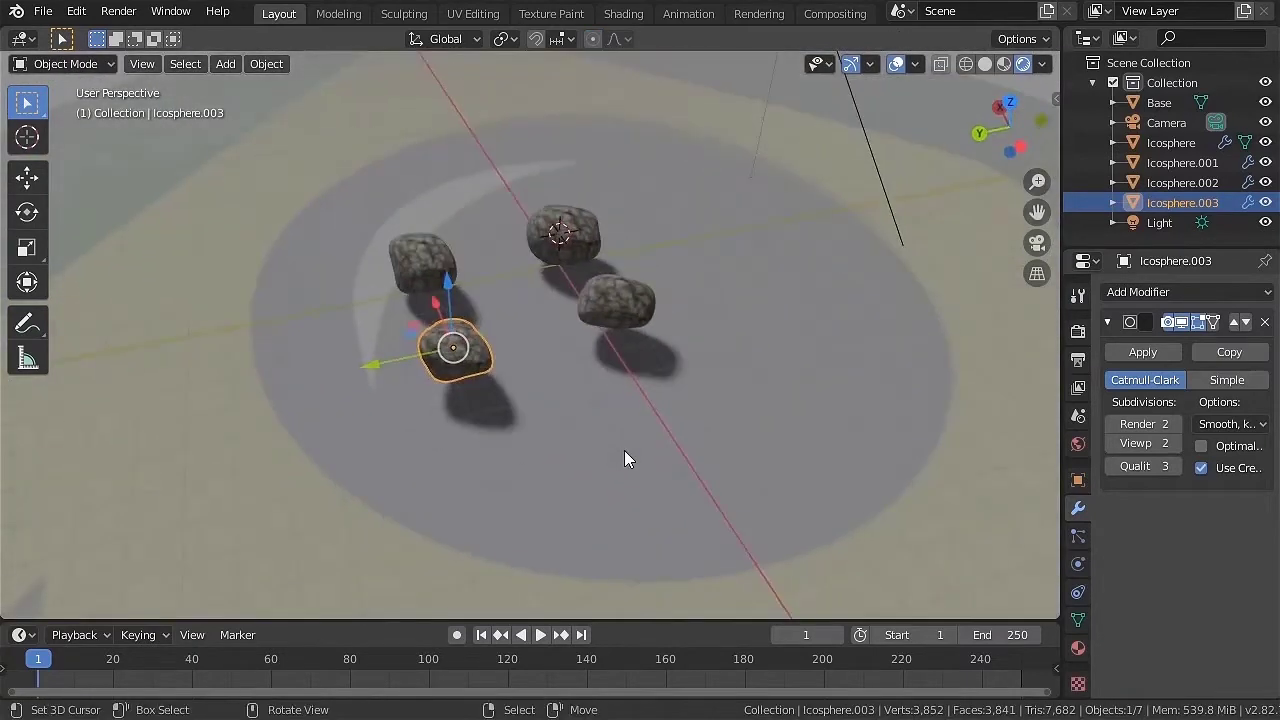
Duplicate the third rock copy and place the new rock beside the group.
key(shift+d)
right_click(574, 454)
key(g)
click(320, 434)
Reshape the fourth copy in Edit Mode by moving one of its vertices with proportional editing, and return to Object Mode.
key(Tab)
click(312, 440)
middle_drag(312, 440, 420, 270)
scroll(584, 301, up, 3)
key(g)
click(277, 260)
middle_drag(277, 260, 740, 434)
scroll(803, 462, down, 5)
key(Tab)
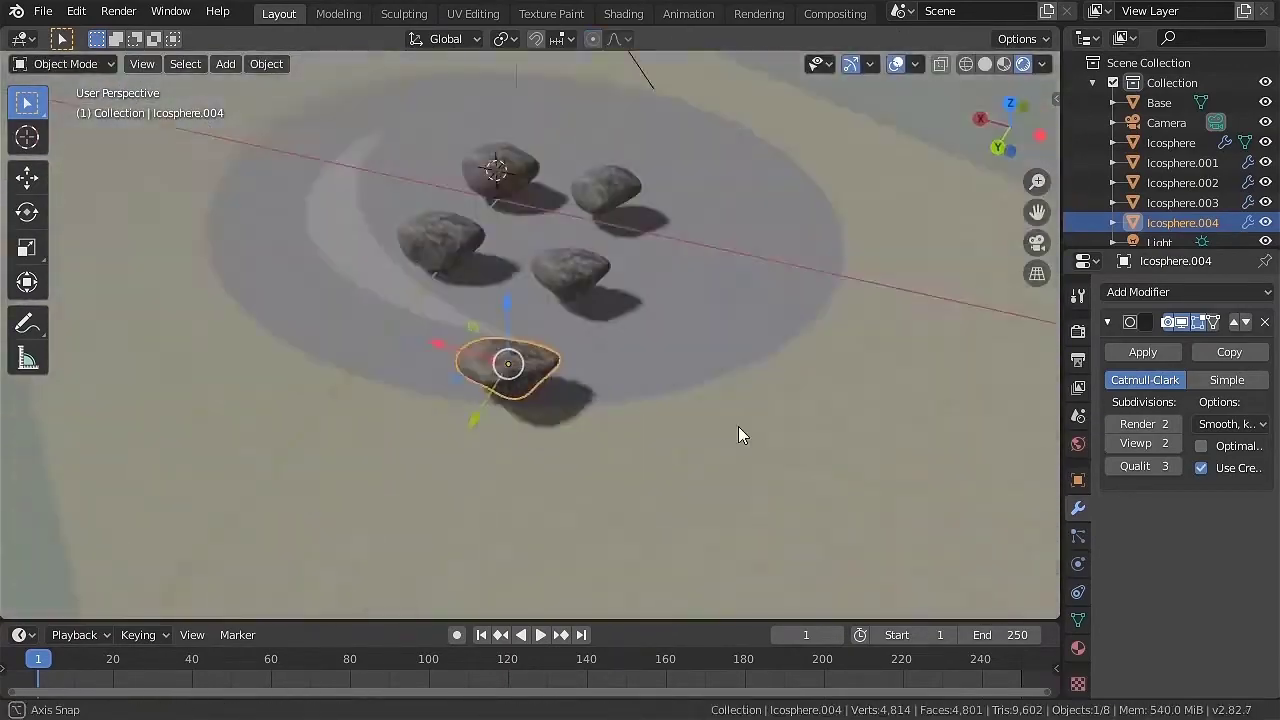
Duplicate the fourth copy and form a smaller fifth rock next to it.
key(shift+d)
key(Tab)
middle_drag(400, 492, 603, 322)
scroll(603, 322, up, 4)
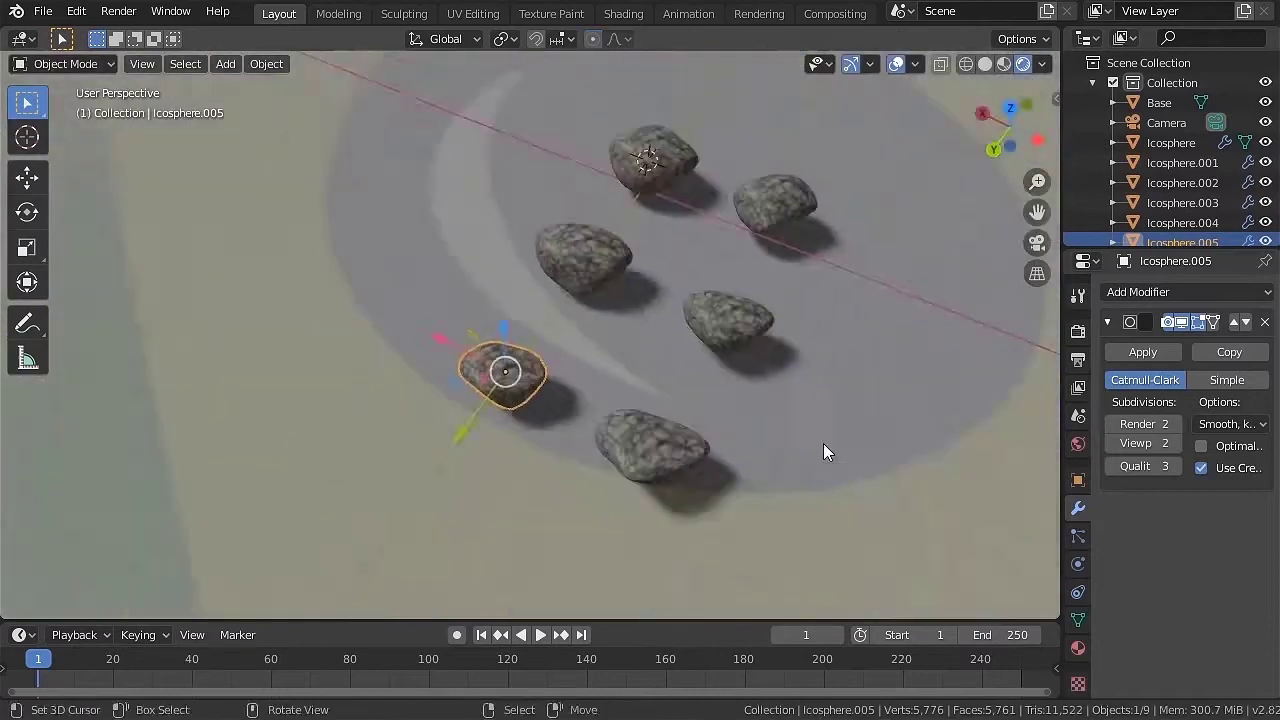
Select the fifth copy's whole mesh in Edit Mode, scale it down along the X axis and return to Object Mode.
middle_drag(826, 449, 627, 429)
key(Tab)
key(a)
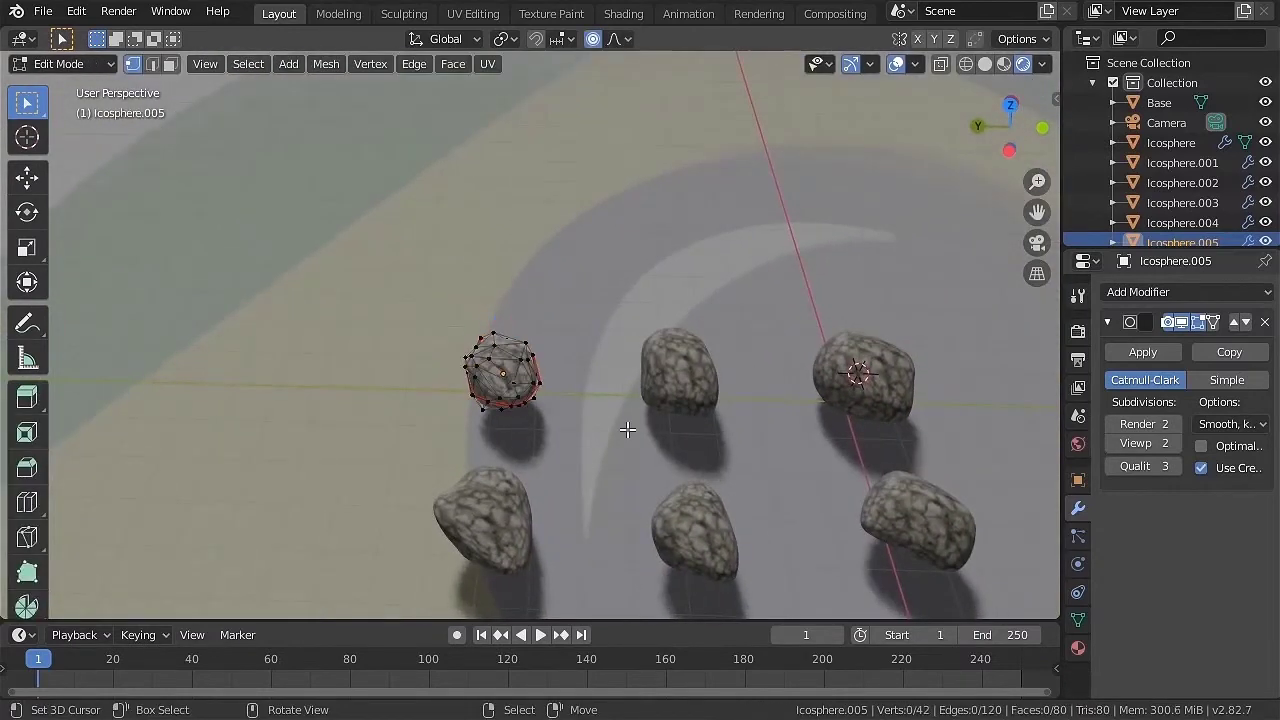
key(s)
key(x)
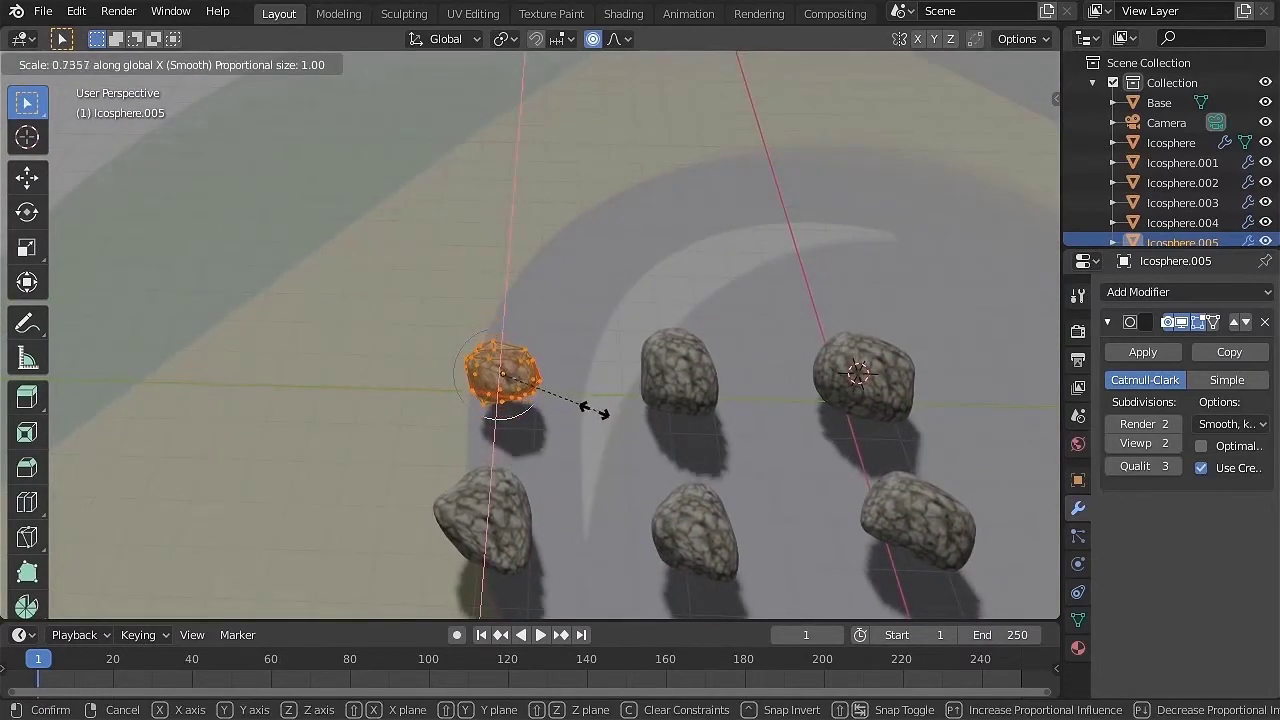
click(583, 403)
key(Tab)
Scale the second copy's mesh along the Y axis in Edit Mode and return to Object Mode.
middle_drag(529, 509, 605, 473)
click(520, 490)
key(Tab)
key(s)
key(y)
click(757, 483)
key(Tab)
middle_drag(757, 483, 735, 413)
scroll(672, 386, up, 5)
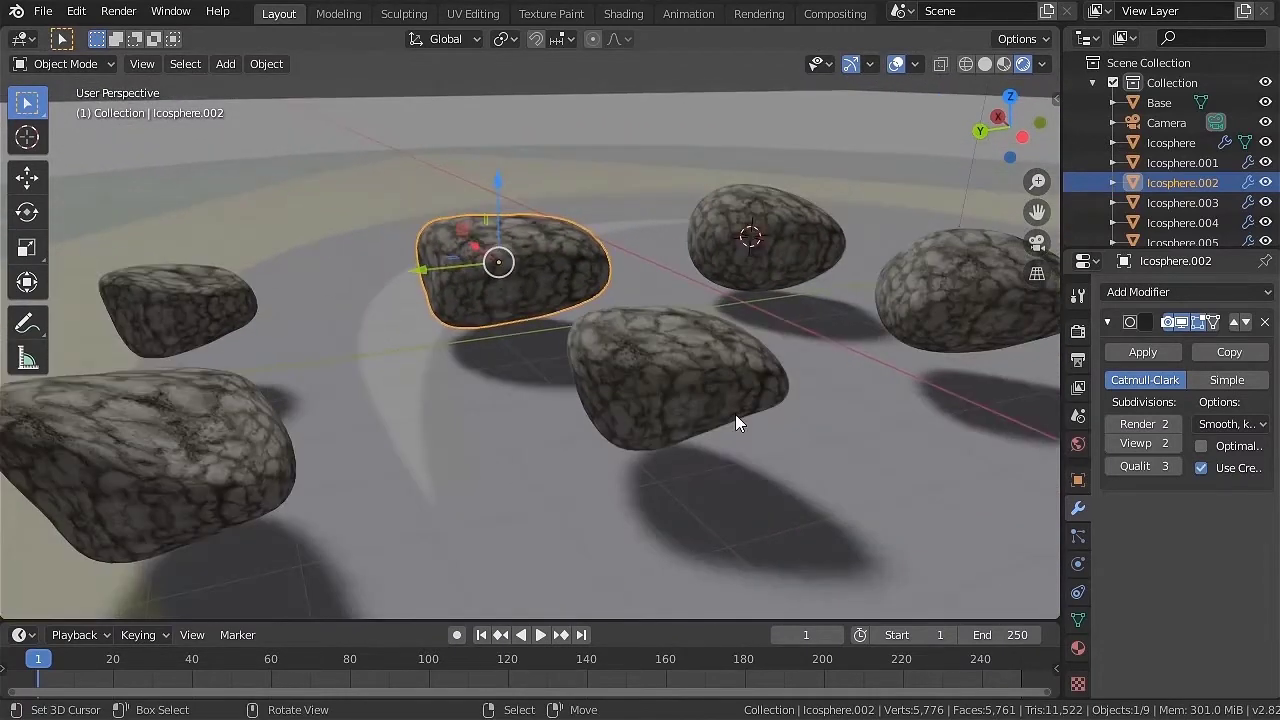
Deselect the rock and split the 3D viewport vertically into two areas.
click(722, 436)
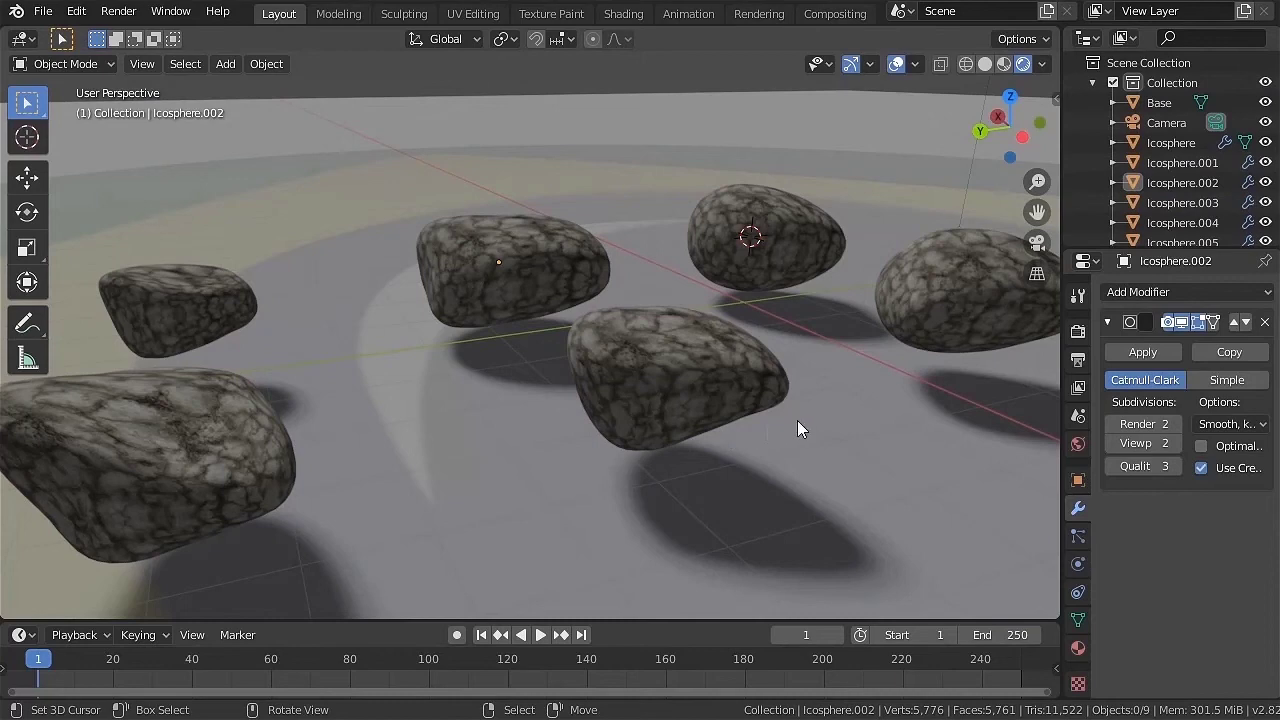
right_click(1058, 427)
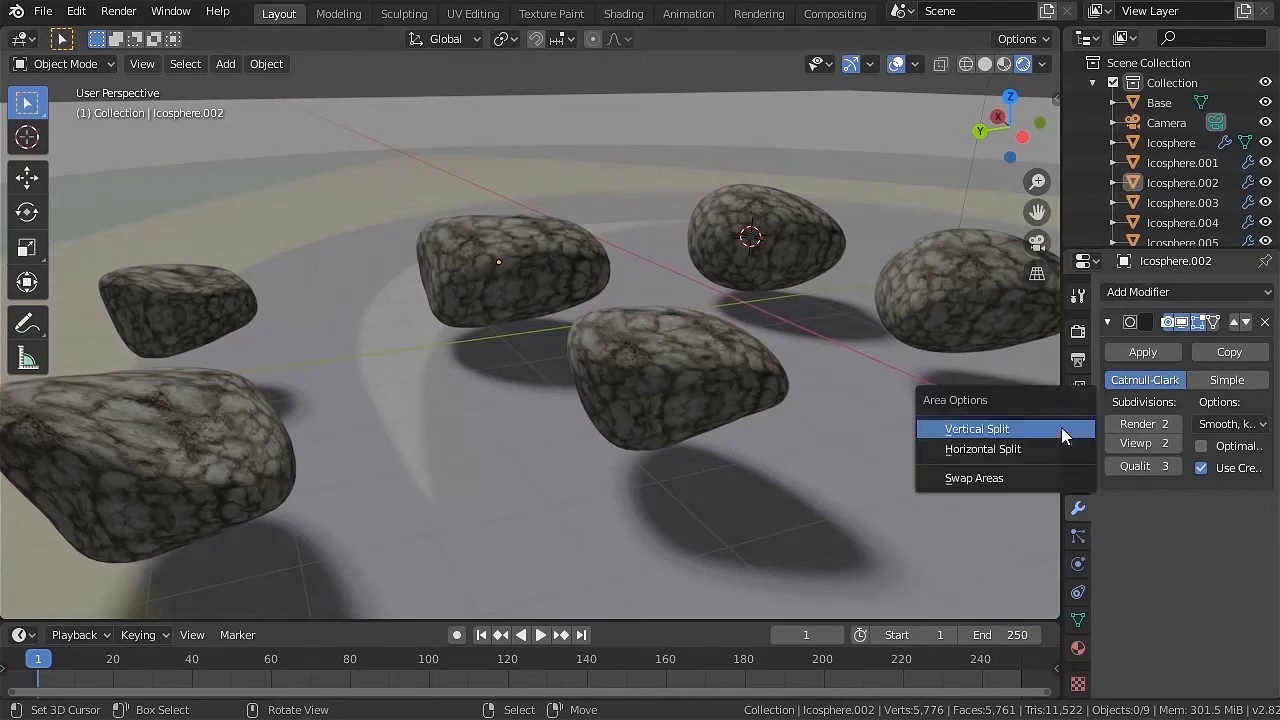
click(1006, 441)
click(500, 430)
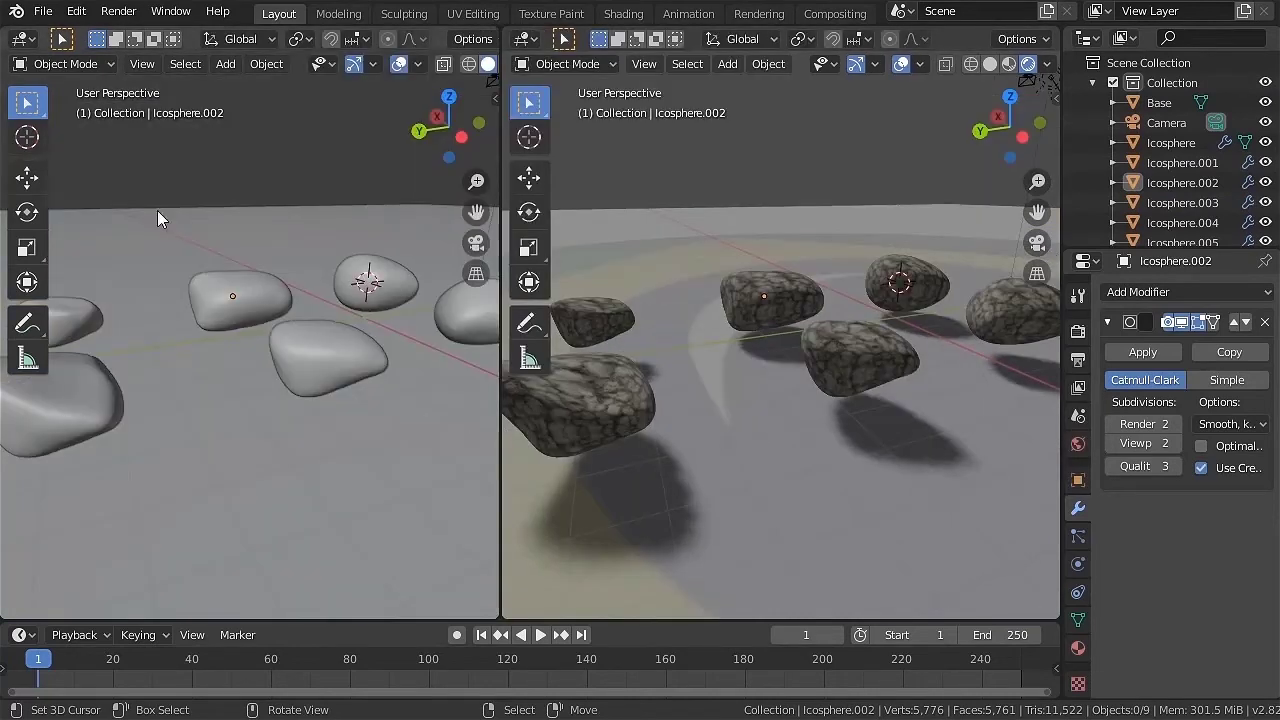
Change the new area to the UV Editor and display the pedras_textura.jpg.001 image in it.
click(22, 40)
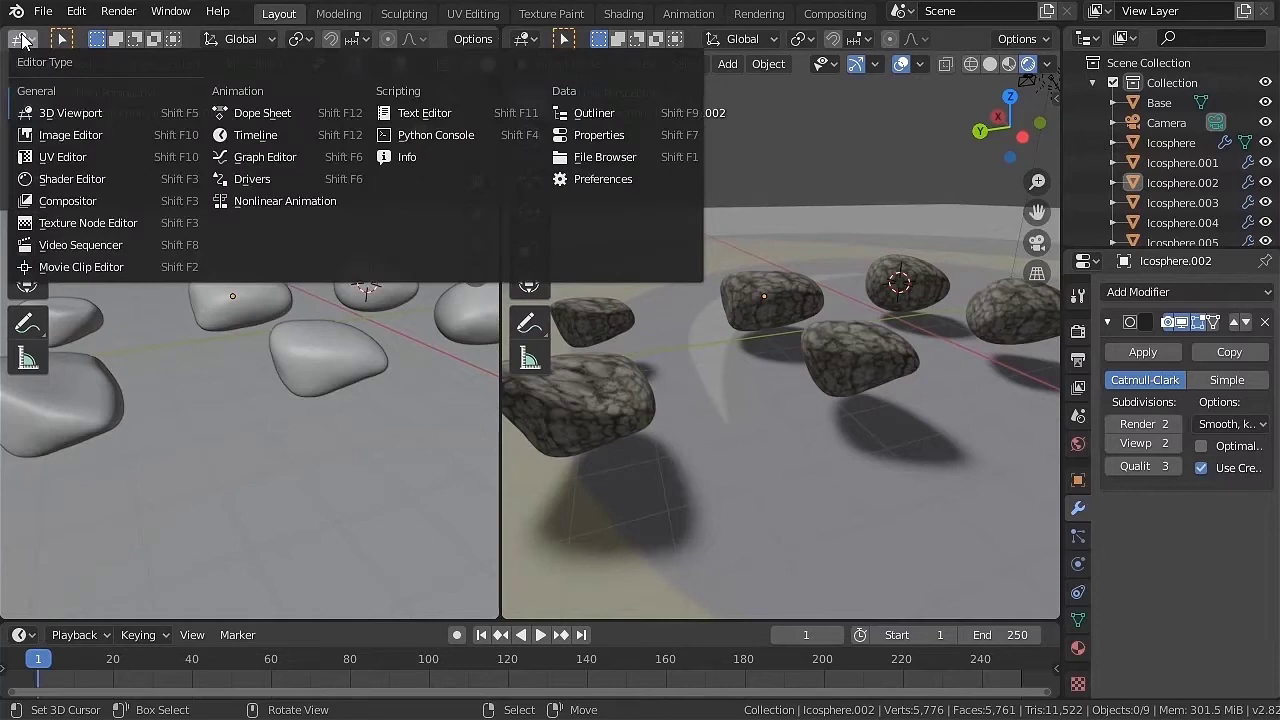
click(62, 160)
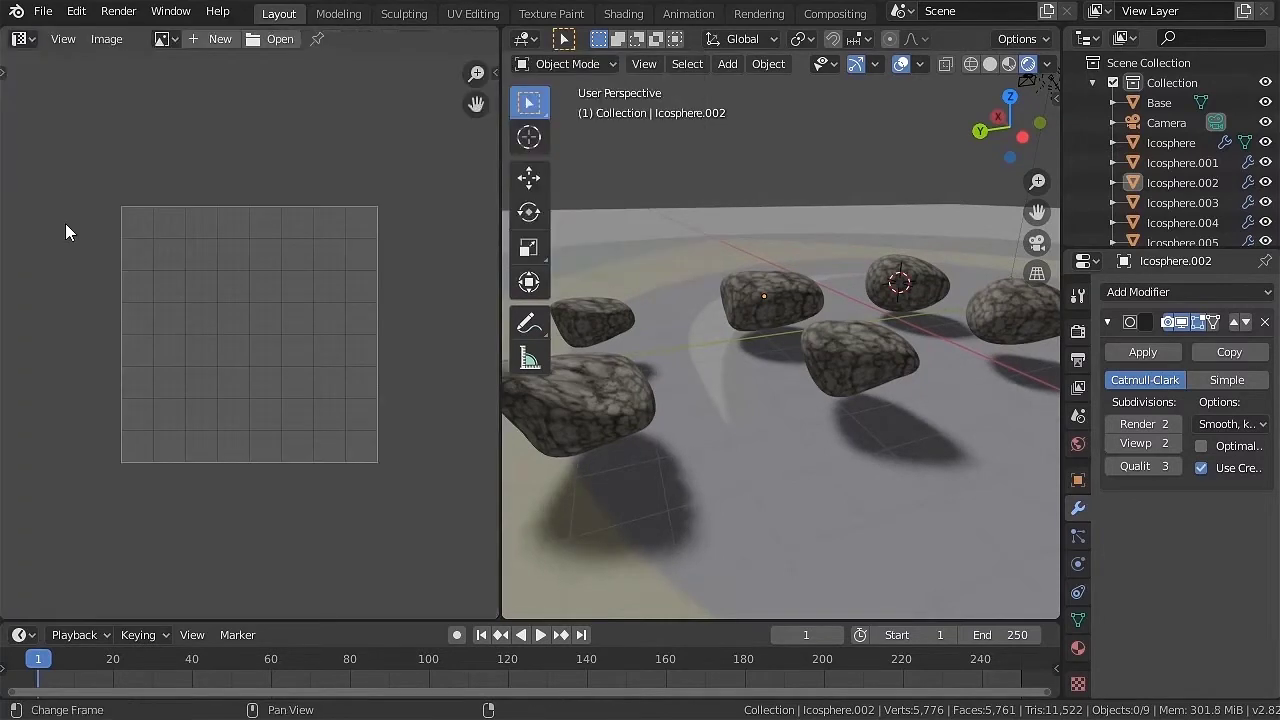
click(165, 39)
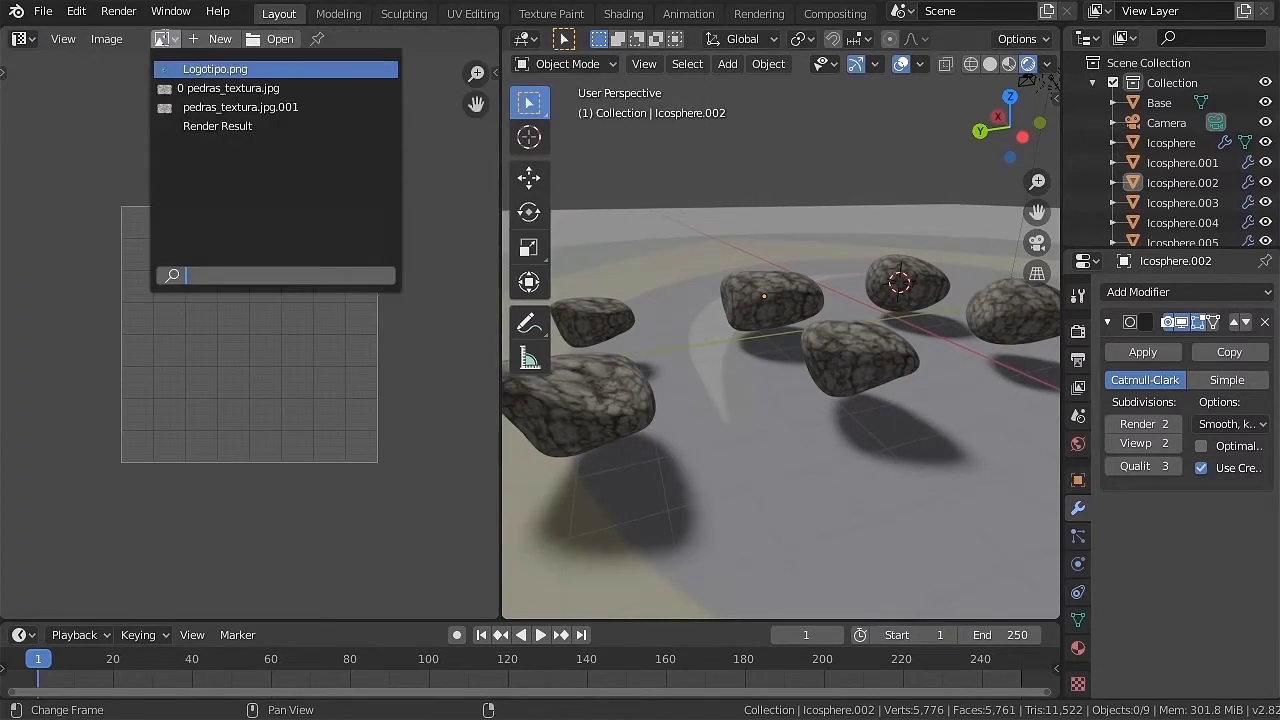
click(240, 107)
scroll(336, 433, down, 5)
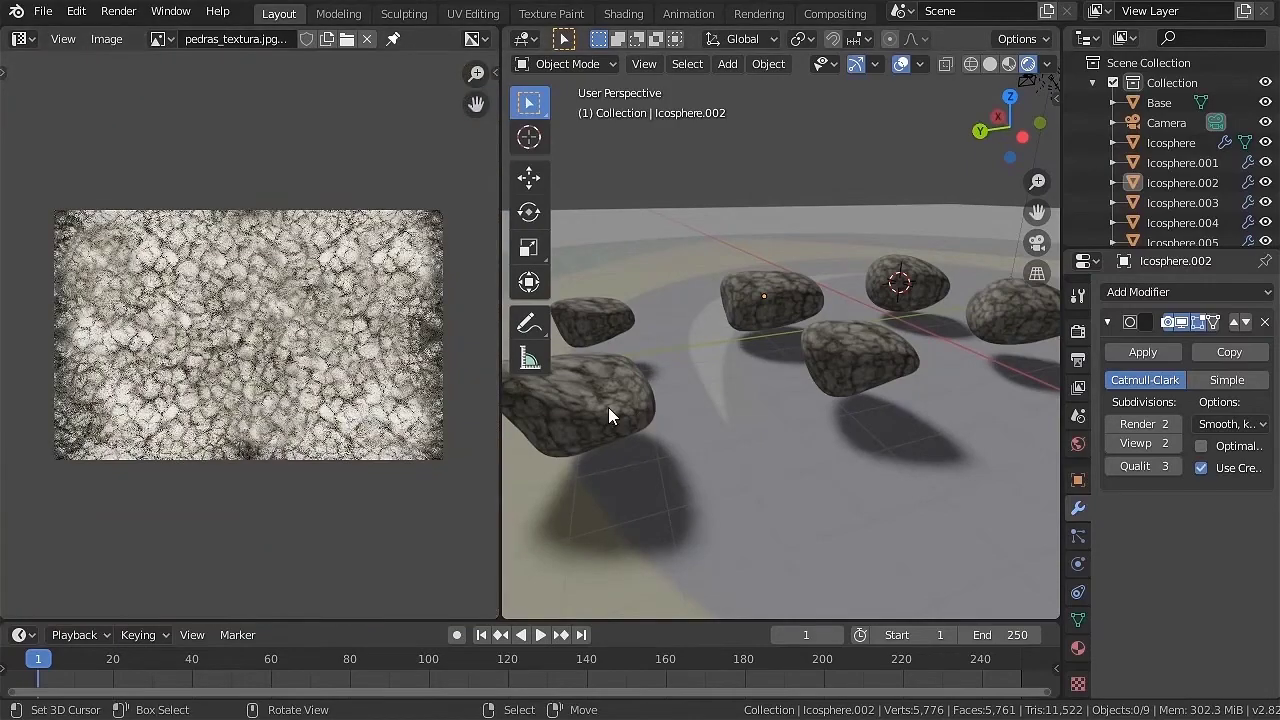
Select the fourth copy's whole mesh in Edit Mode and relax its UVs with Minimize Stretch.
click(608, 407)
key(KP_Decimal)
middle_drag(835, 397, 758, 453)
key(Tab)
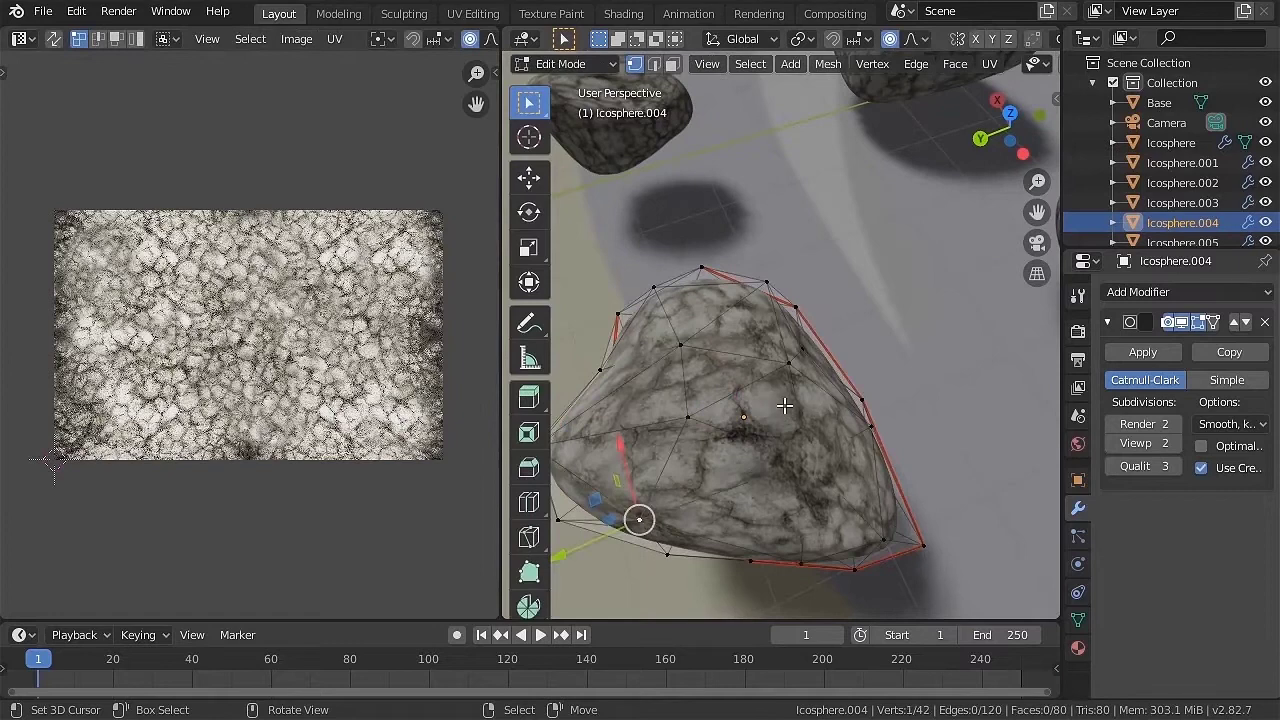
key(a)
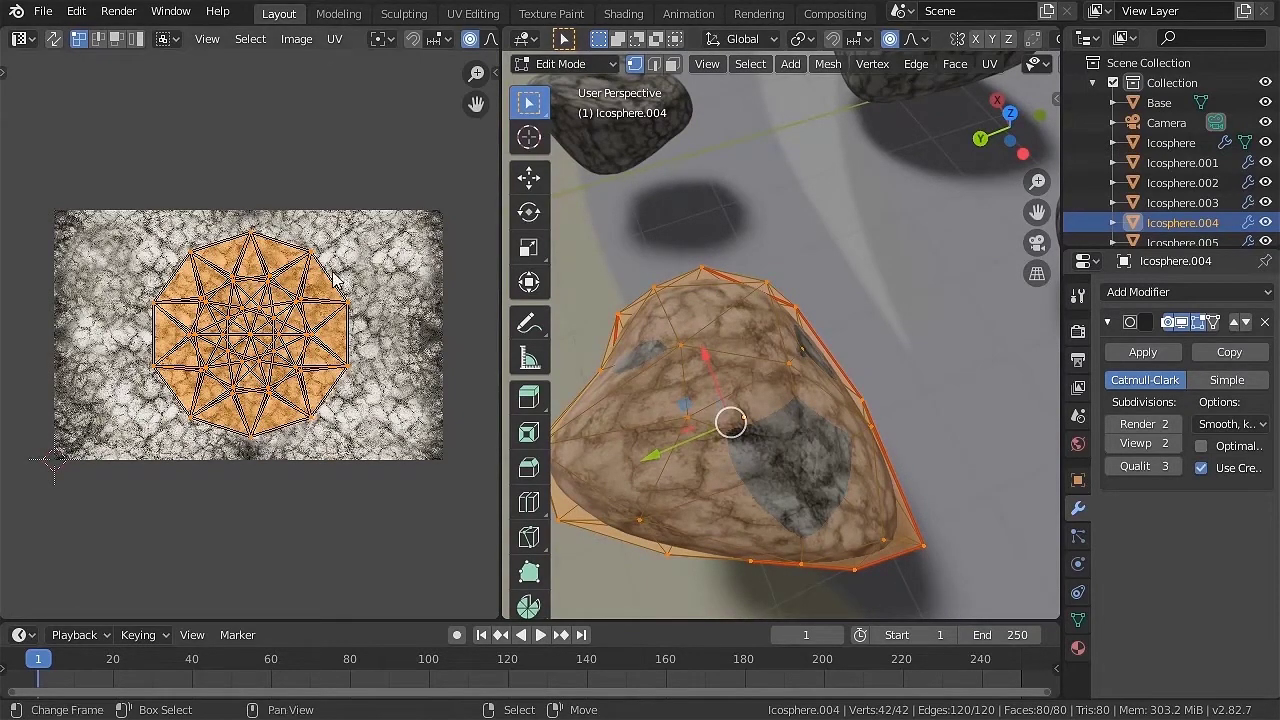
click(334, 40)
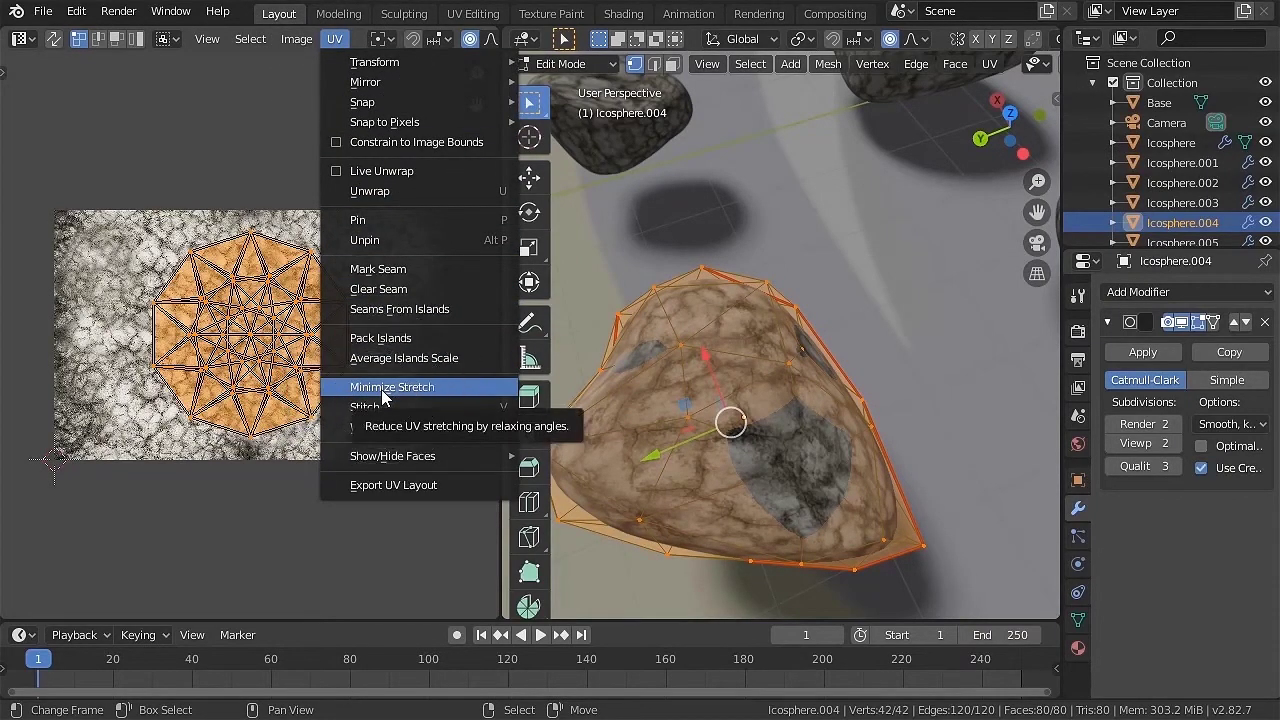
click(307, 345)
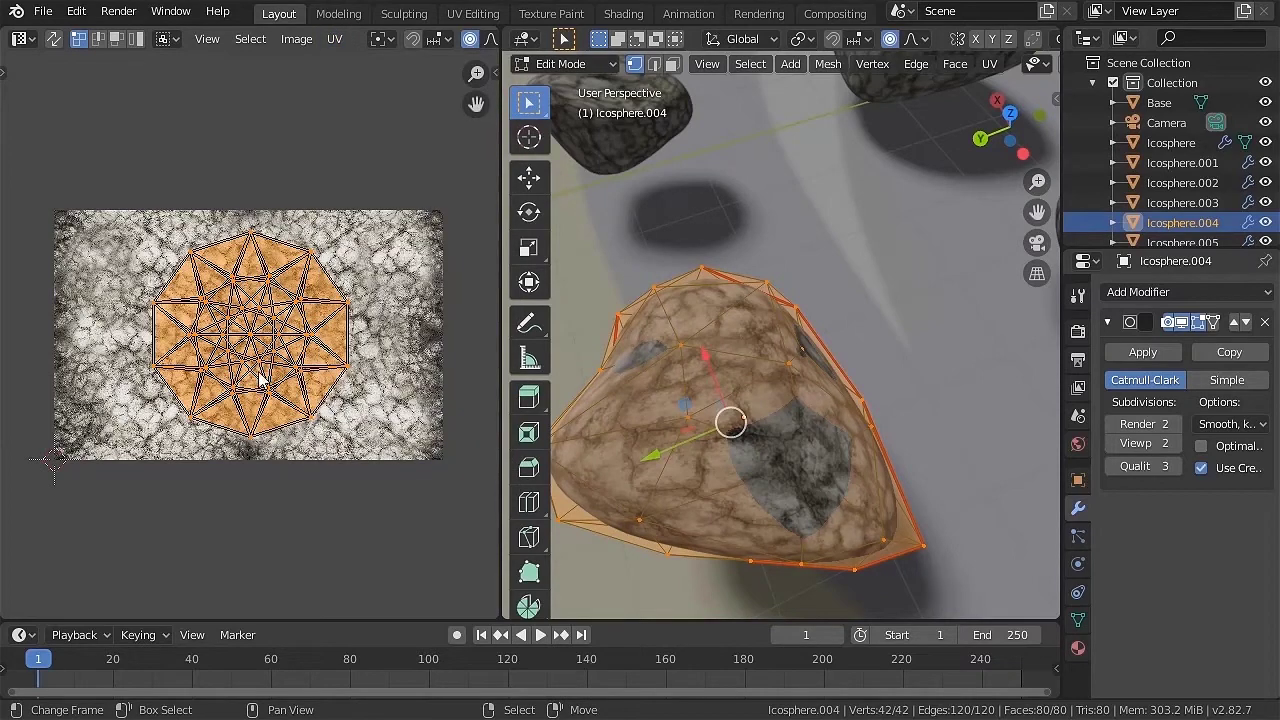
click(334, 40)
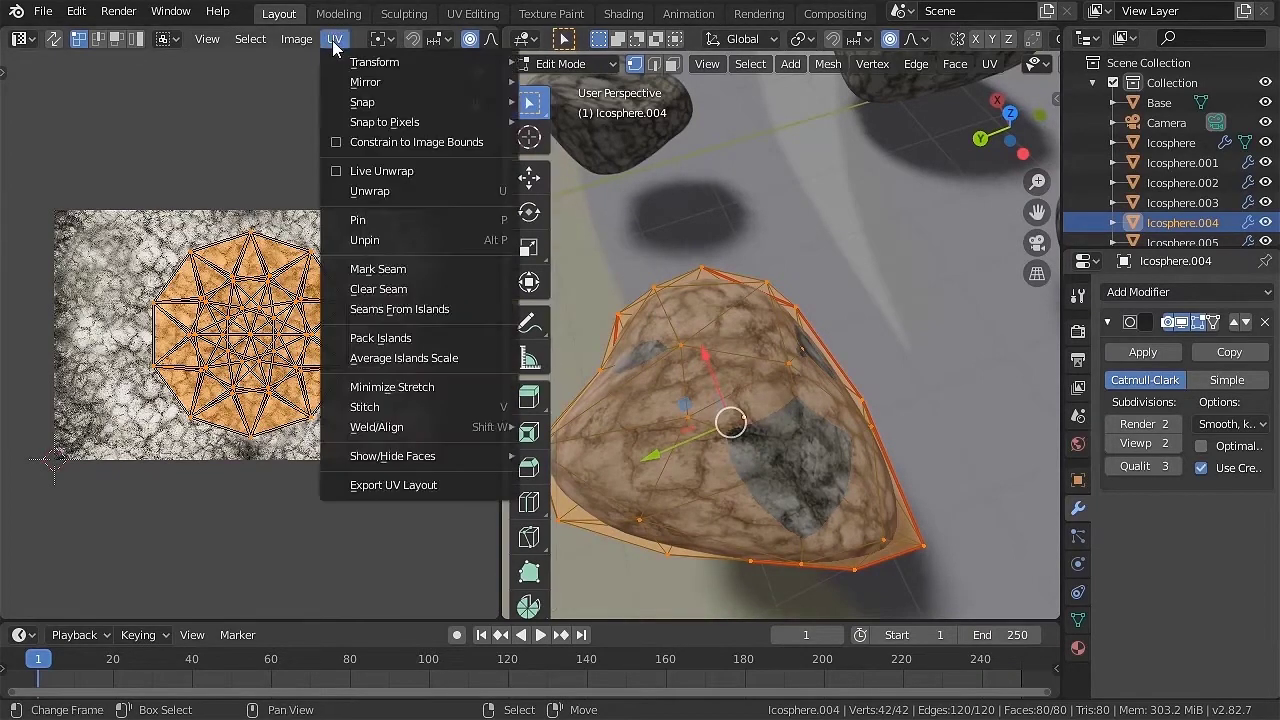
click(398, 388)
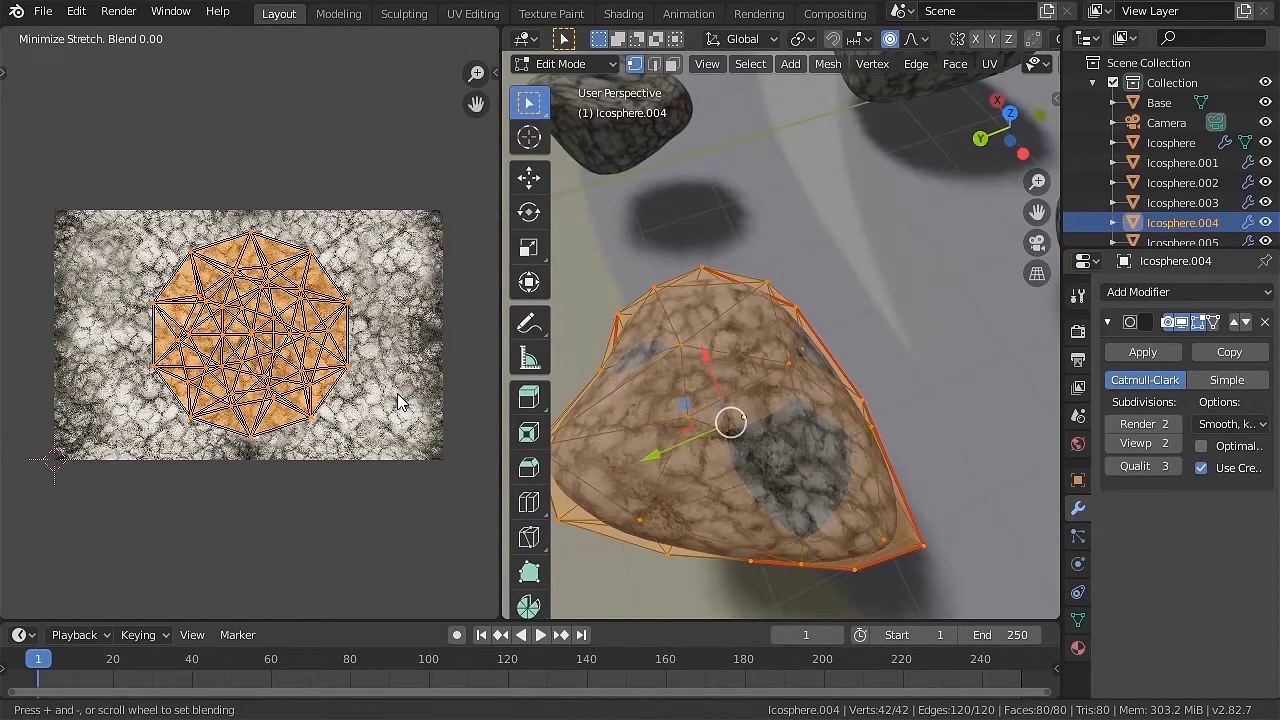
click(398, 400)
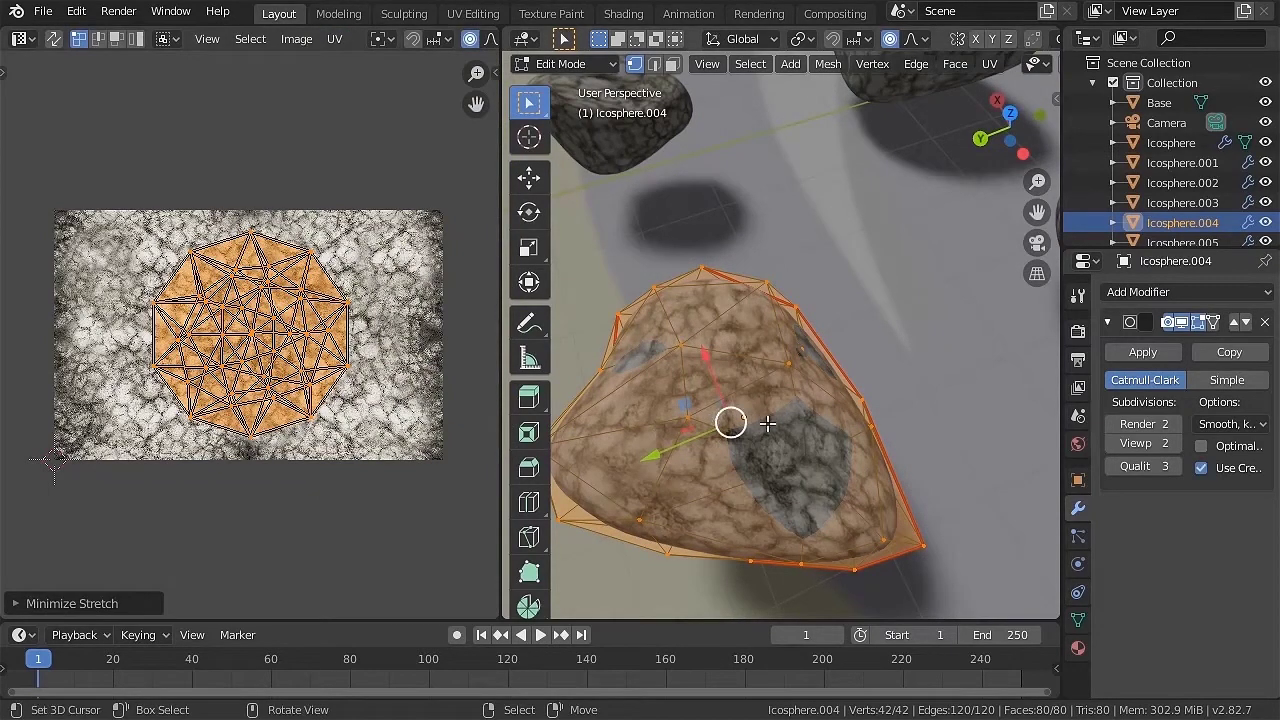
Compare the fourth copy's texture with and without Minimize Stretch by undoing and redoing the operation.
scroll(785, 451, up, 5)
scroll(769, 437, down, 8)
shift+middle_drag(780, 465, 845, 400)
scroll(790, 375, up, 4)
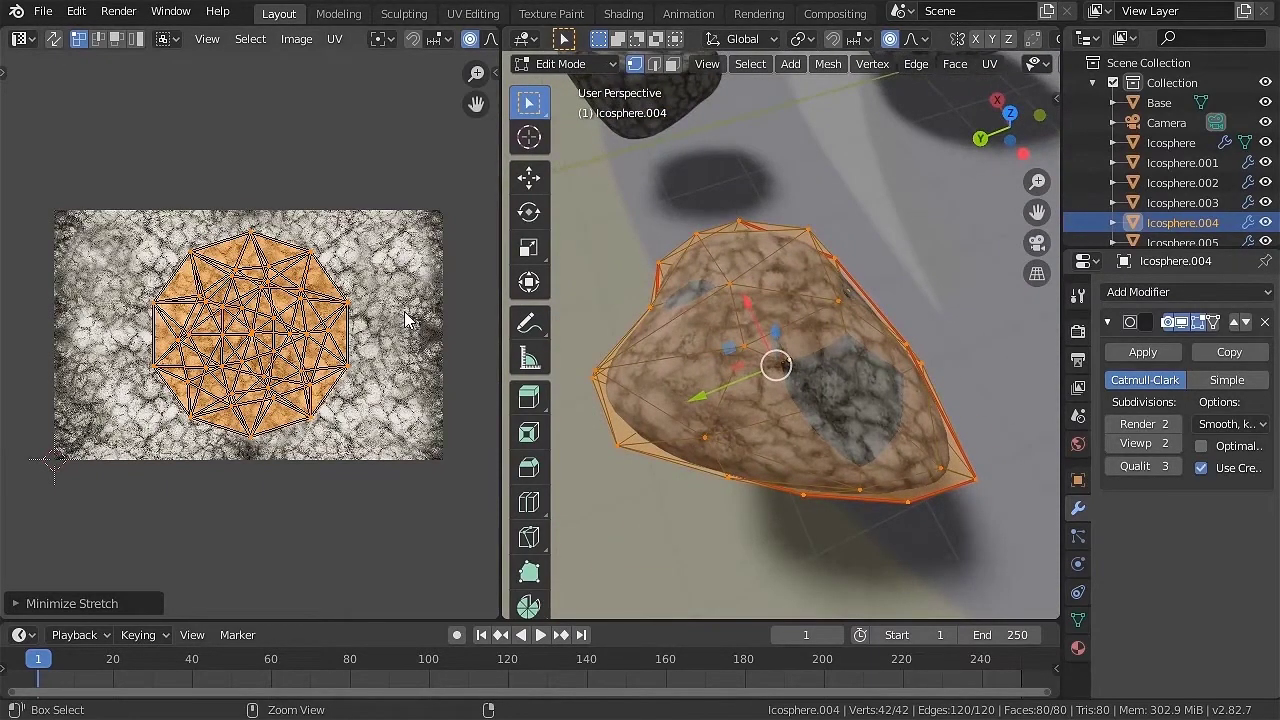
key(ctrl+z)
key(ctrl+shift+z)
key(ctrl+z)
key(ctrl+shift+z)
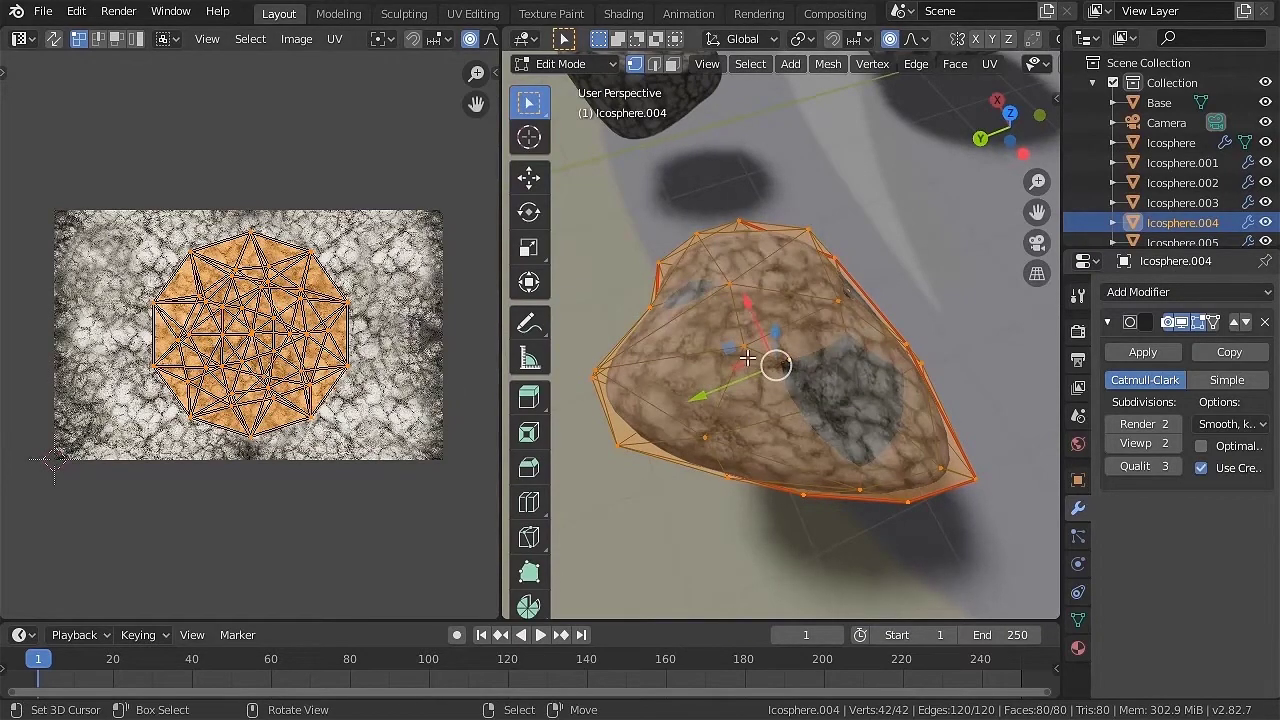
Return to Object Mode and check the fourth copy's texture alongside the other rocks.
key(Tab)
middle_drag(865, 436, 779, 413)
scroll(905, 382, up, 5)
scroll(840, 405, down, 5)
scroll(876, 425, down, 3)
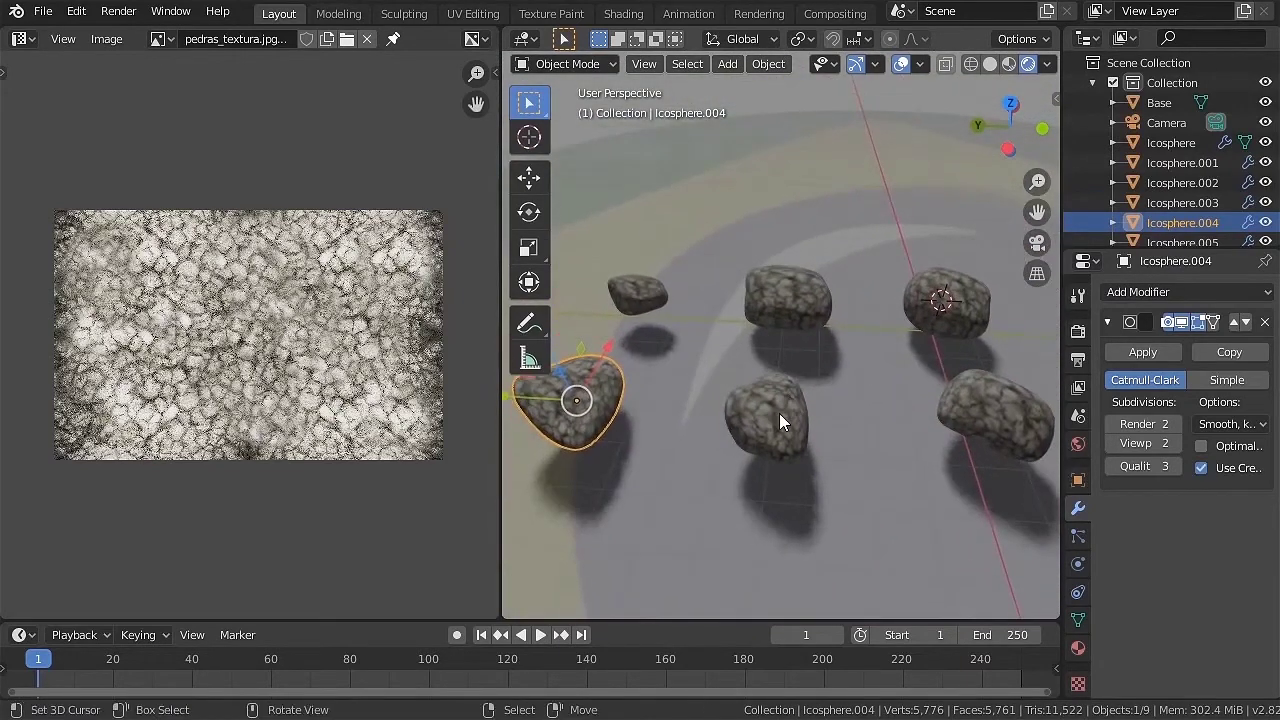
Select the third copy's whole mesh in Edit Mode and apply Minimize Stretch to its UVs.
click(779, 413)
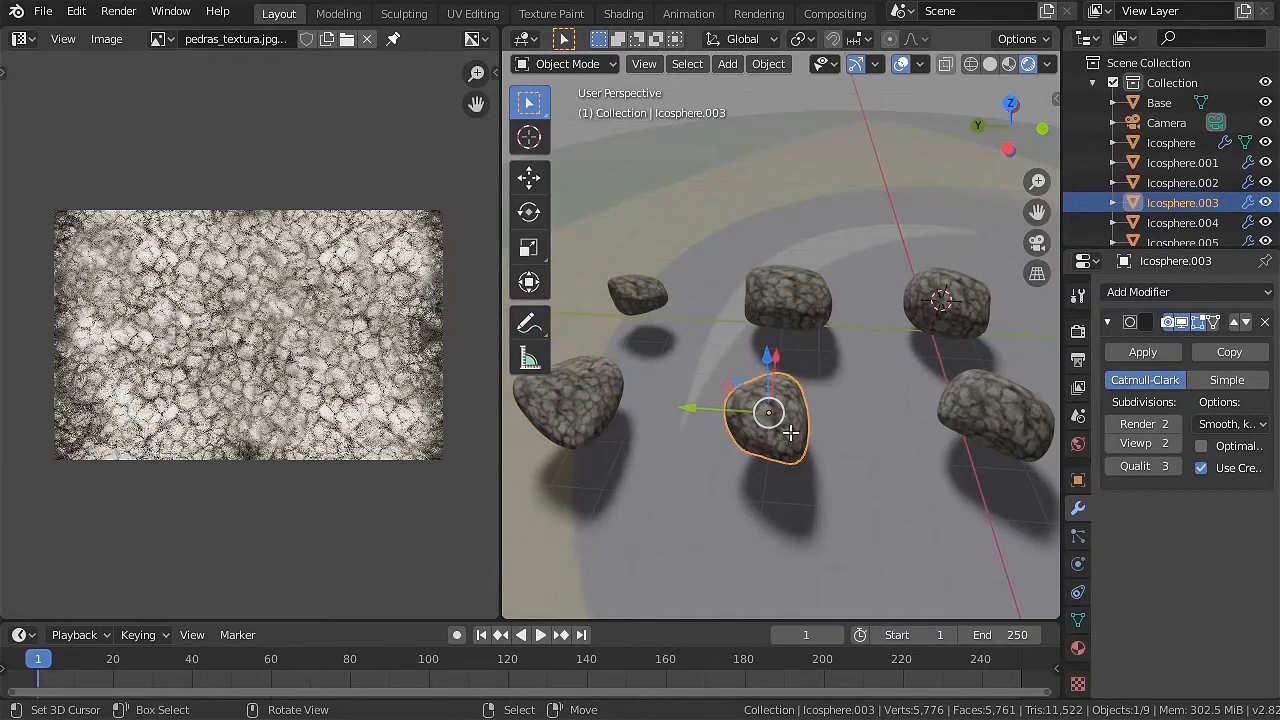
key(Tab)
key(alt+a)
key(a)
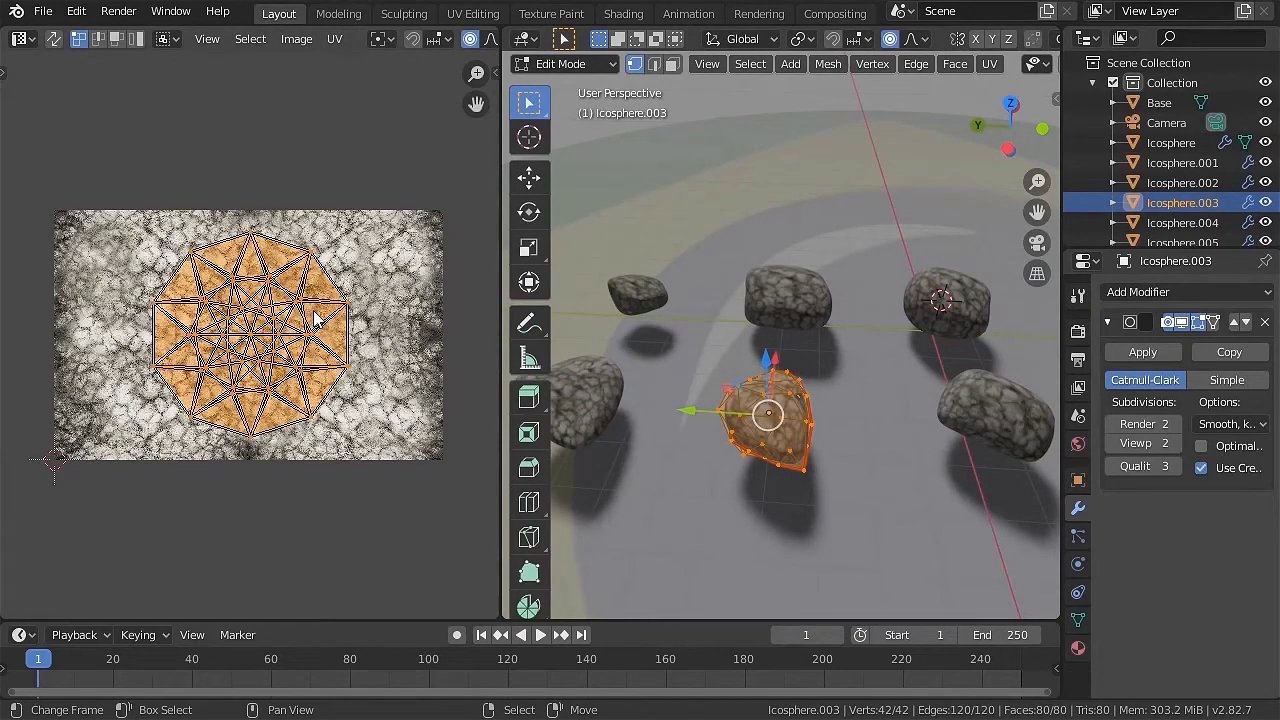
click(334, 38)
click(395, 383)
click(395, 383)
Apply Minimize Stretch to the UVs of the first copy and the original rock, ending in Object Mode.
click(1182, 162)
click(334, 38)
click(400, 383)
click(1171, 142)
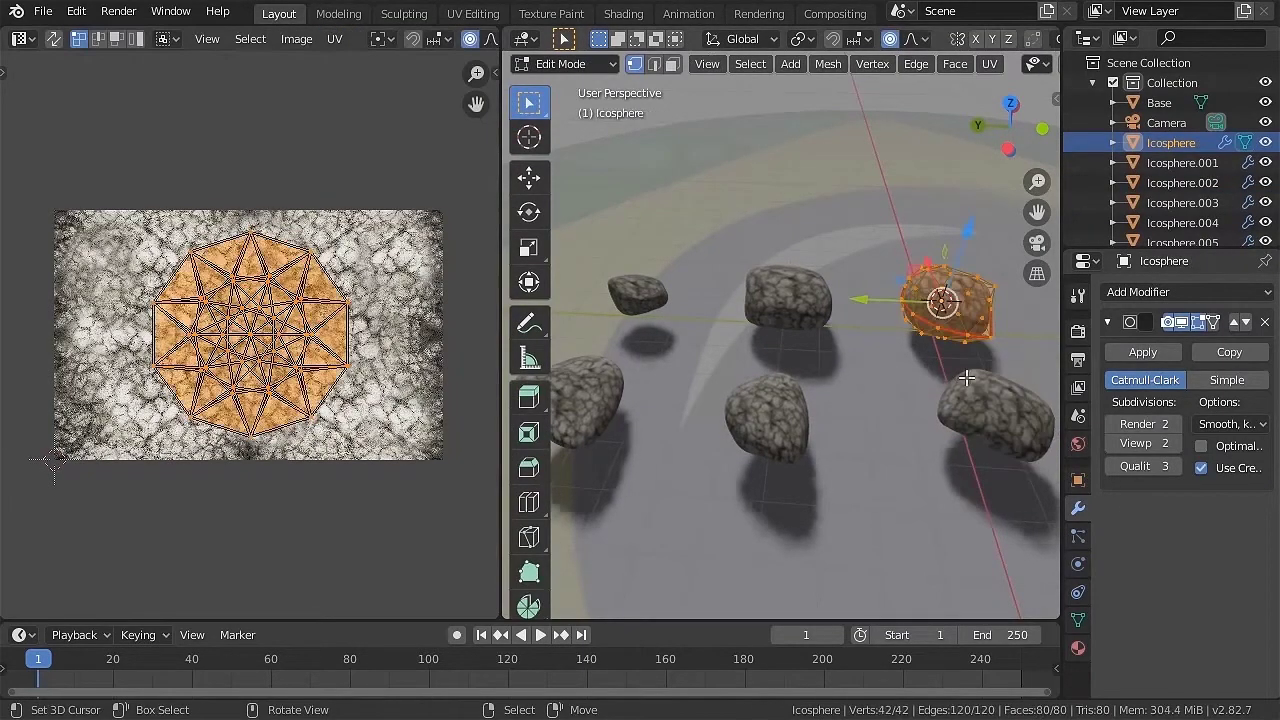
click(334, 38)
click(400, 383)
key(Tab)
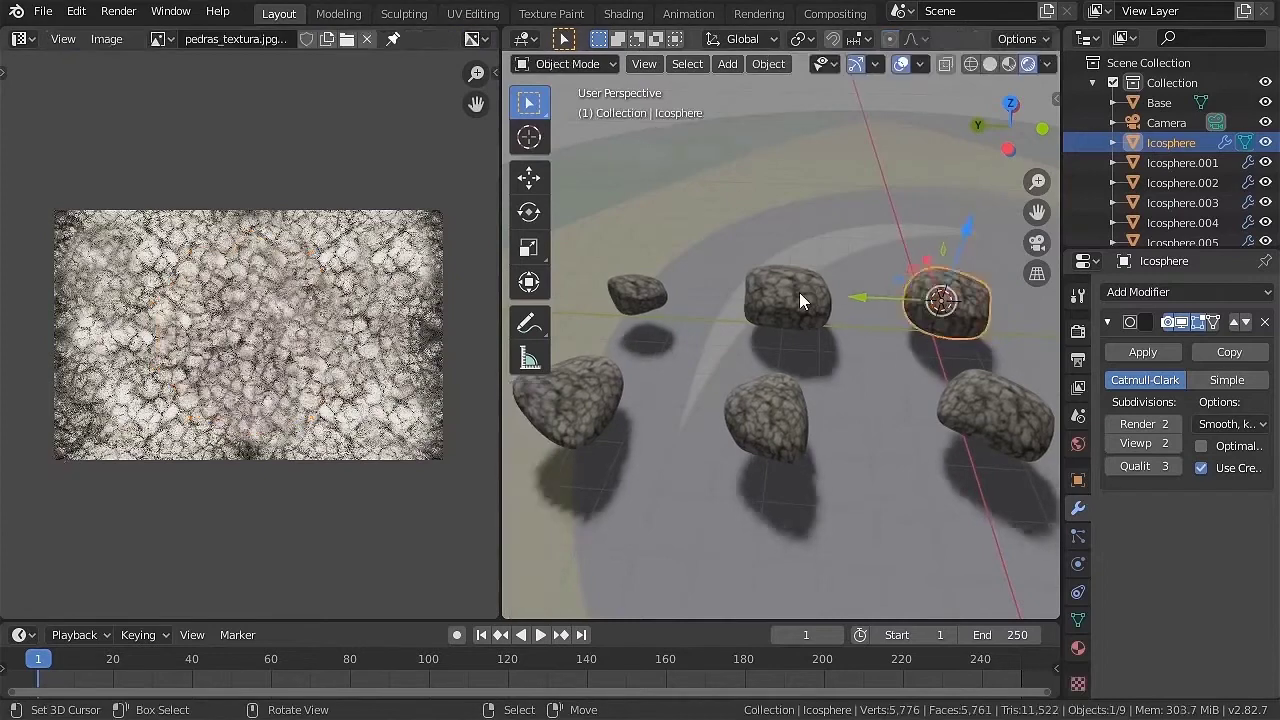
Apply Minimize Stretch to the second copy's UVs in Edit Mode and return to Object Mode.
click(800, 300)
key(Tab)
click(334, 38)
click(400, 383)
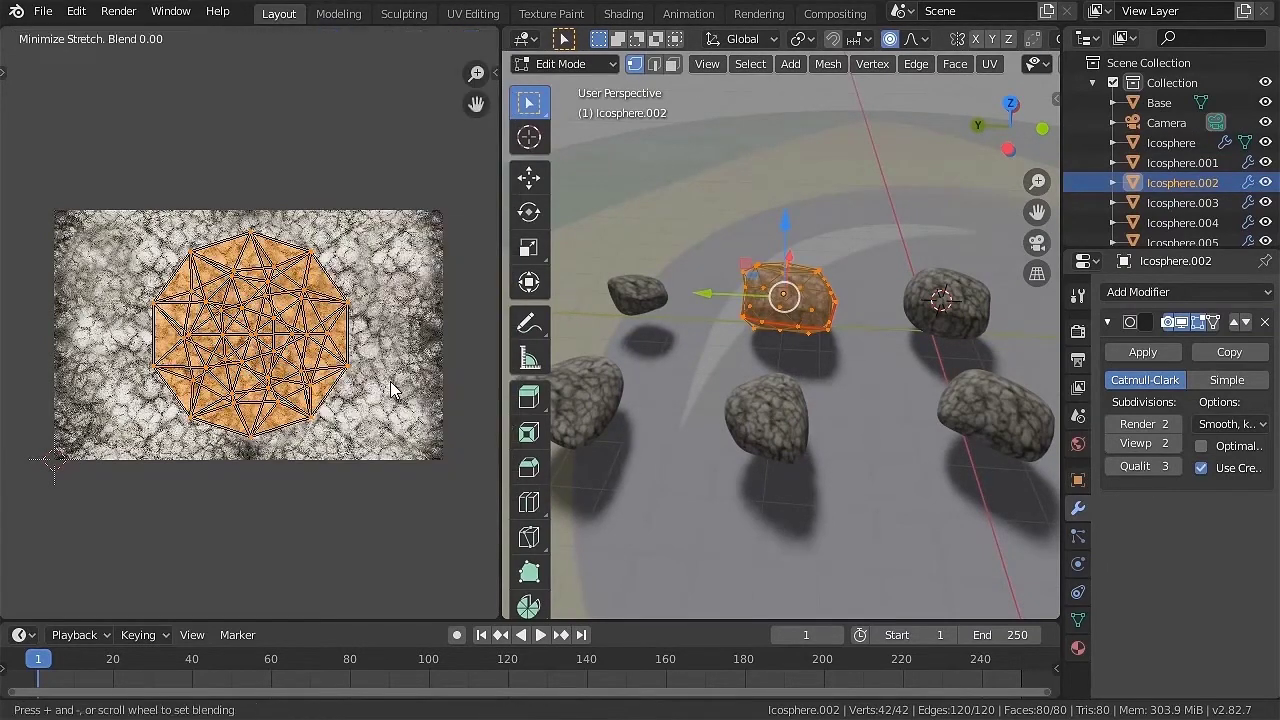
key(Tab)
Apply Minimize Stretch to the UVs of the small fifth copy.
click(637, 292)
key(Tab)
click(334, 38)
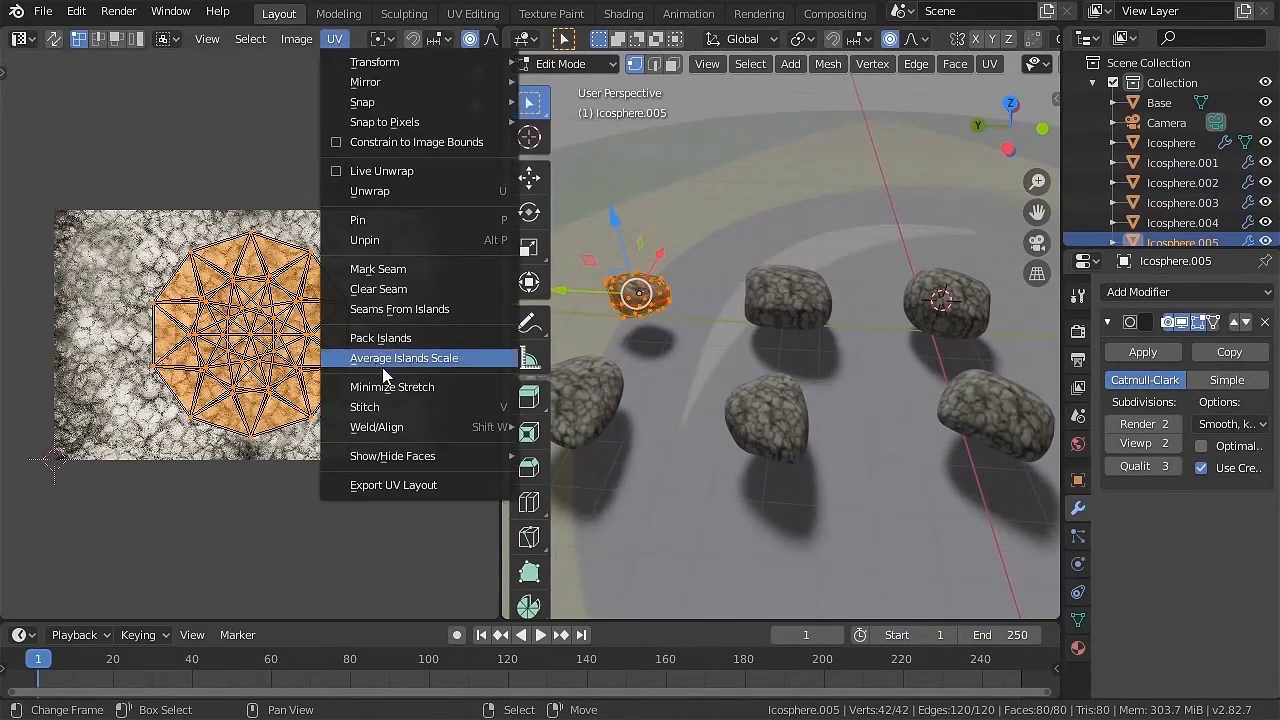
click(390, 386)
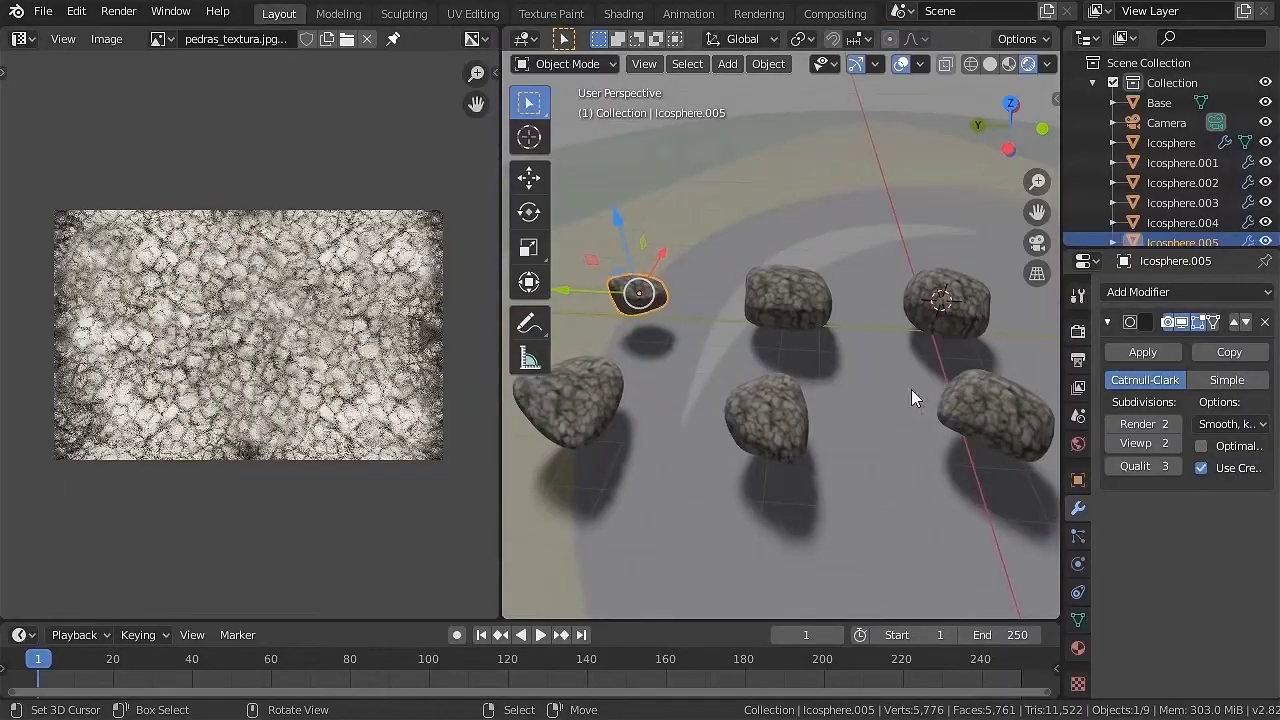
Select the first copy and show its material nodes by changing the UV Editor area to the Shader Editor.
middle_drag(911, 389, 717, 374)
click(720, 378)
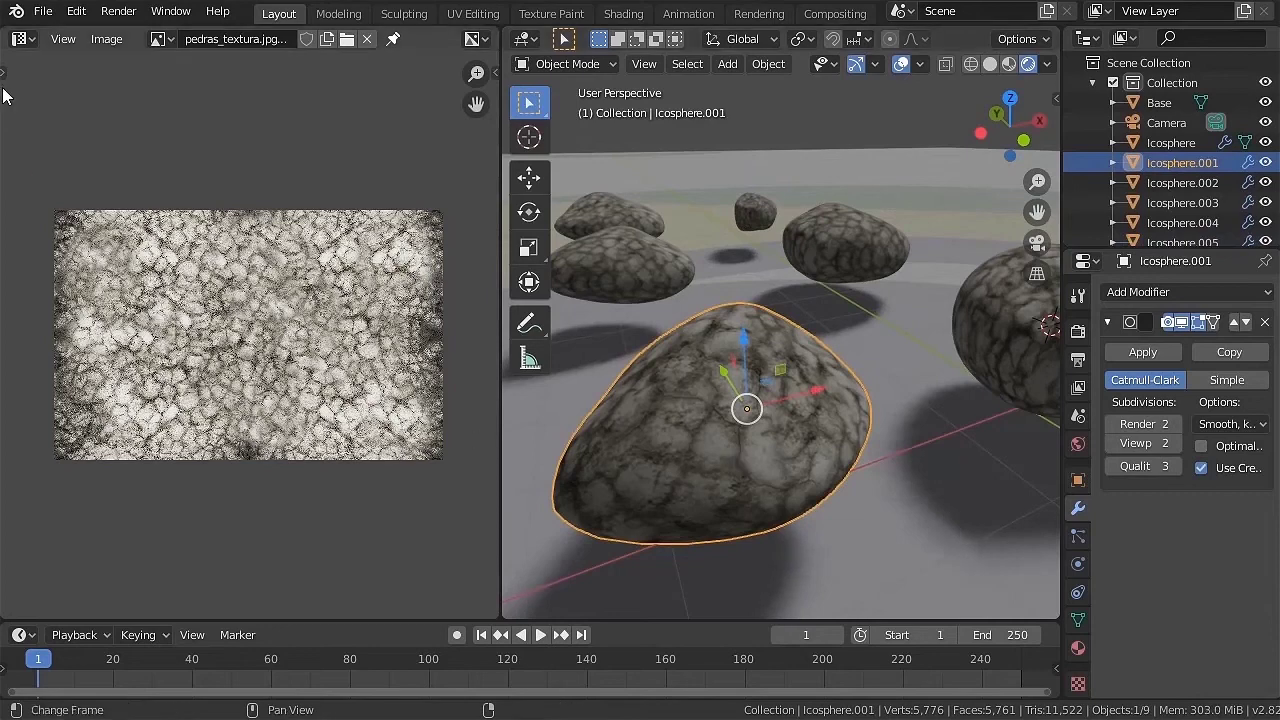
click(22, 40)
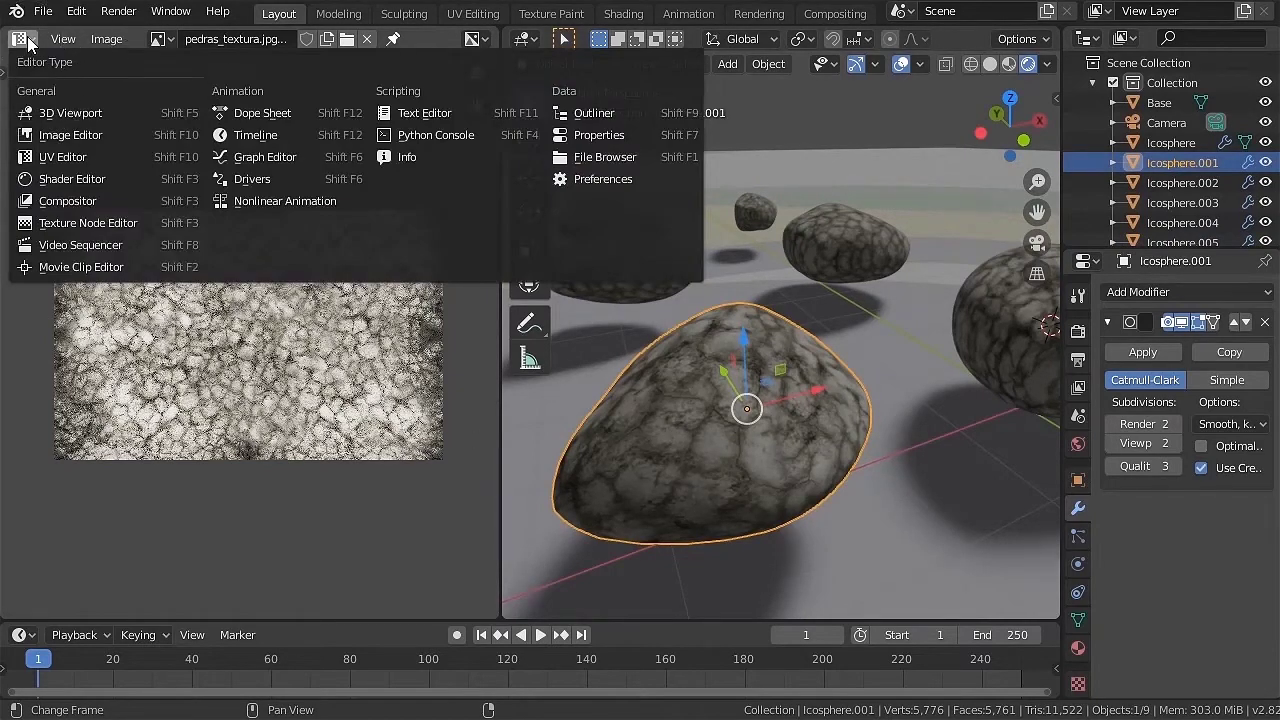
click(66, 189)
key(n)
scroll(289, 343, down, 4)
scroll(310, 340, up, 1)
middle_drag(344, 286, 327, 286)
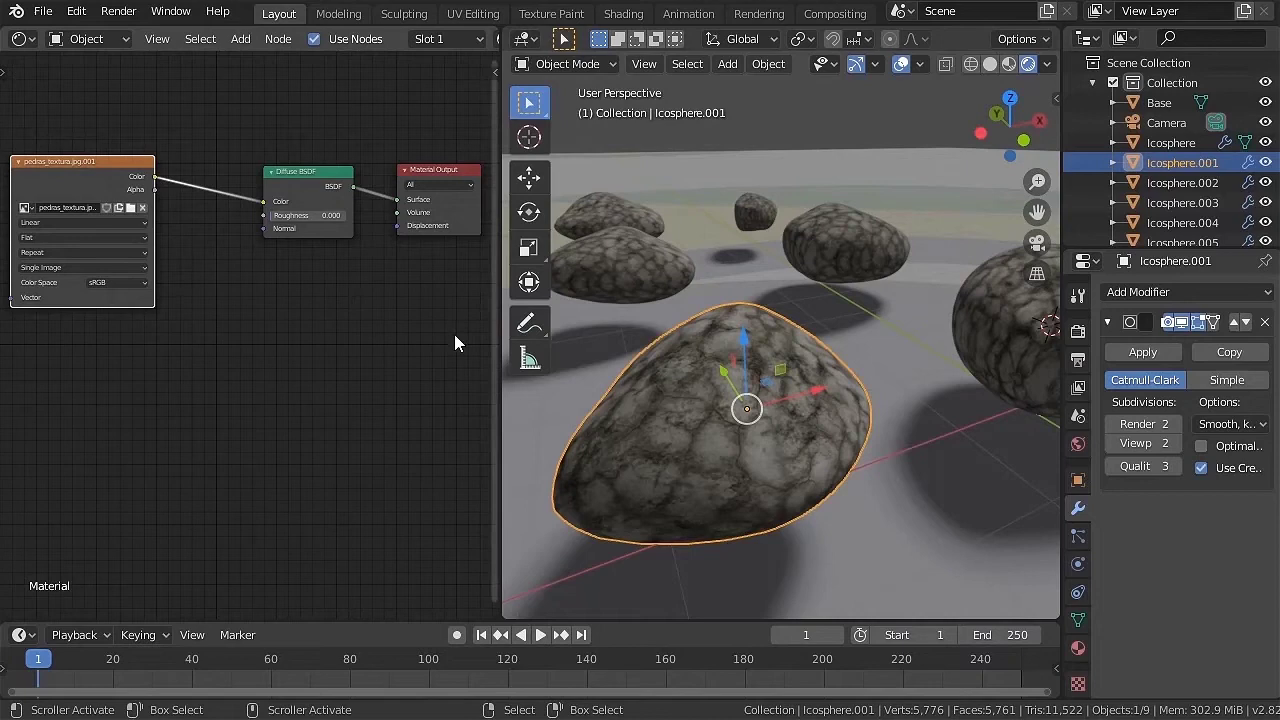
Widen the Shader Editor and move the pedras_textura.jpg.001 node farther away from the Diffuse BSDF node.
drag(500, 342, 798, 330)
scroll(966, 434, up, 3)
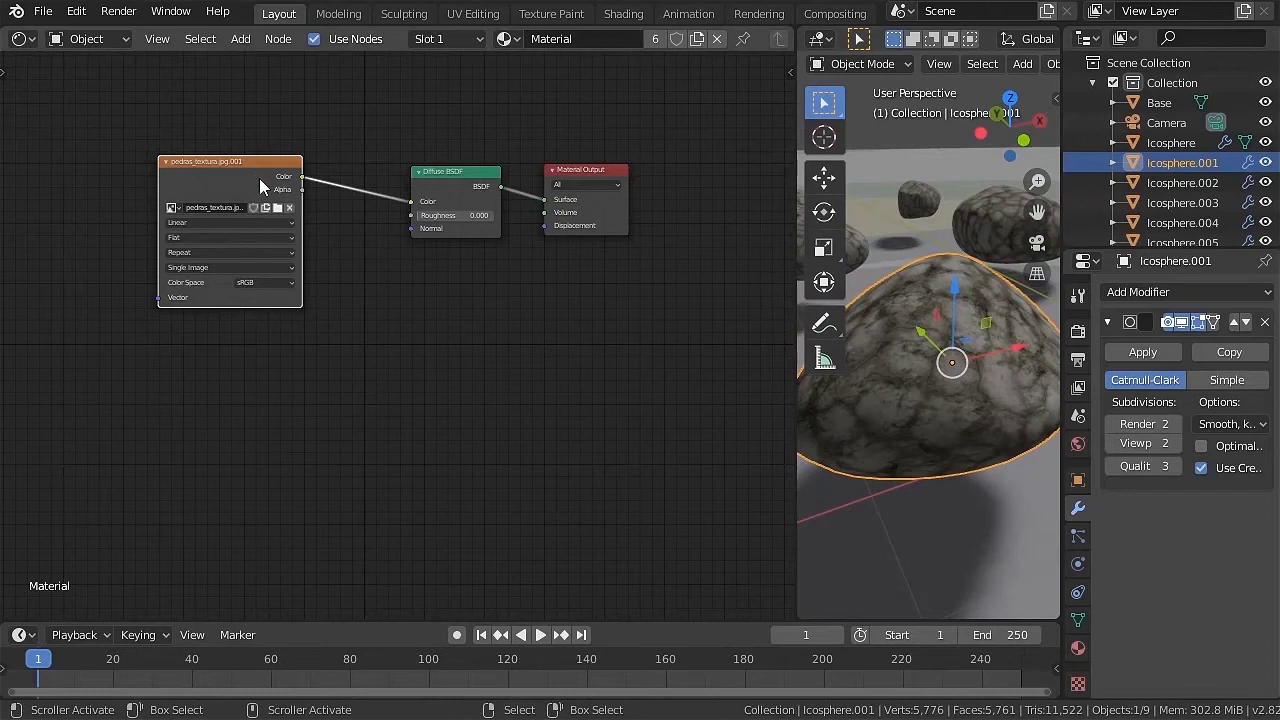
scroll(369, 335, up, 1)
drag(197, 149, 72, 140)
middle_drag(276, 282, 366, 290)
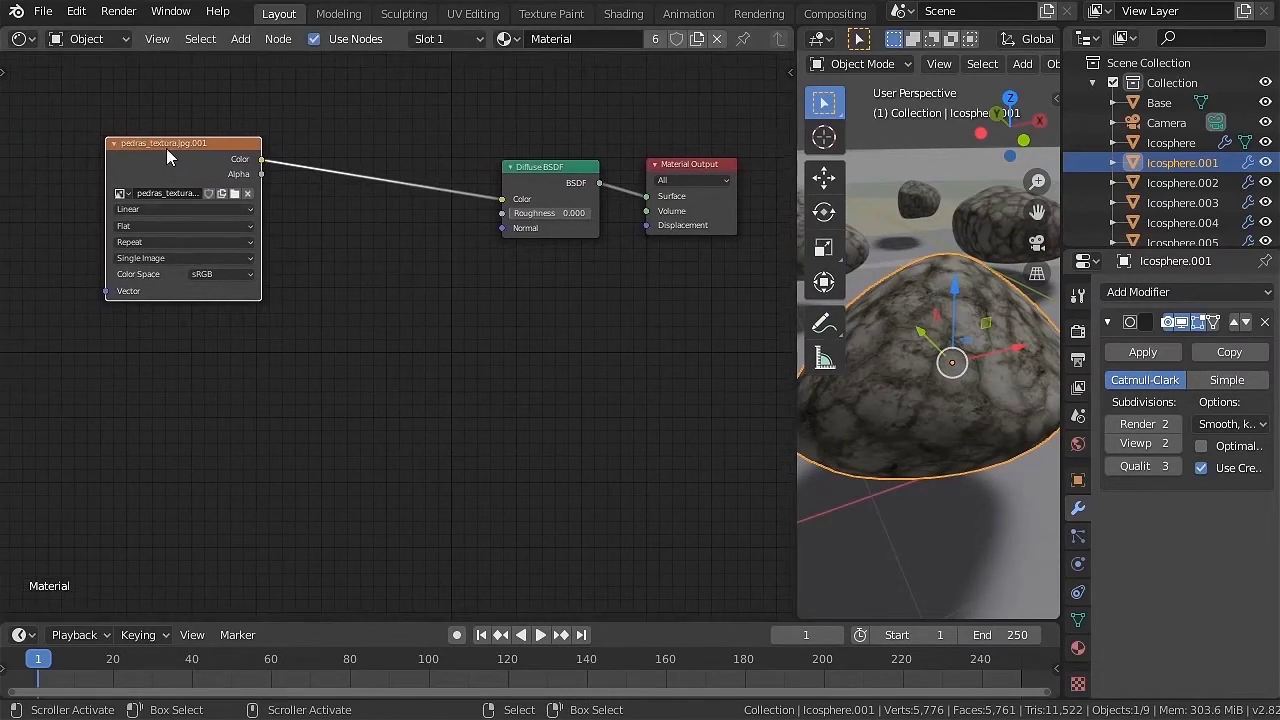
Duplicate the pedras_textura.jpg.001 node, place the copy below the original and load musgo_textura.jpg into it.
key(shift+d)
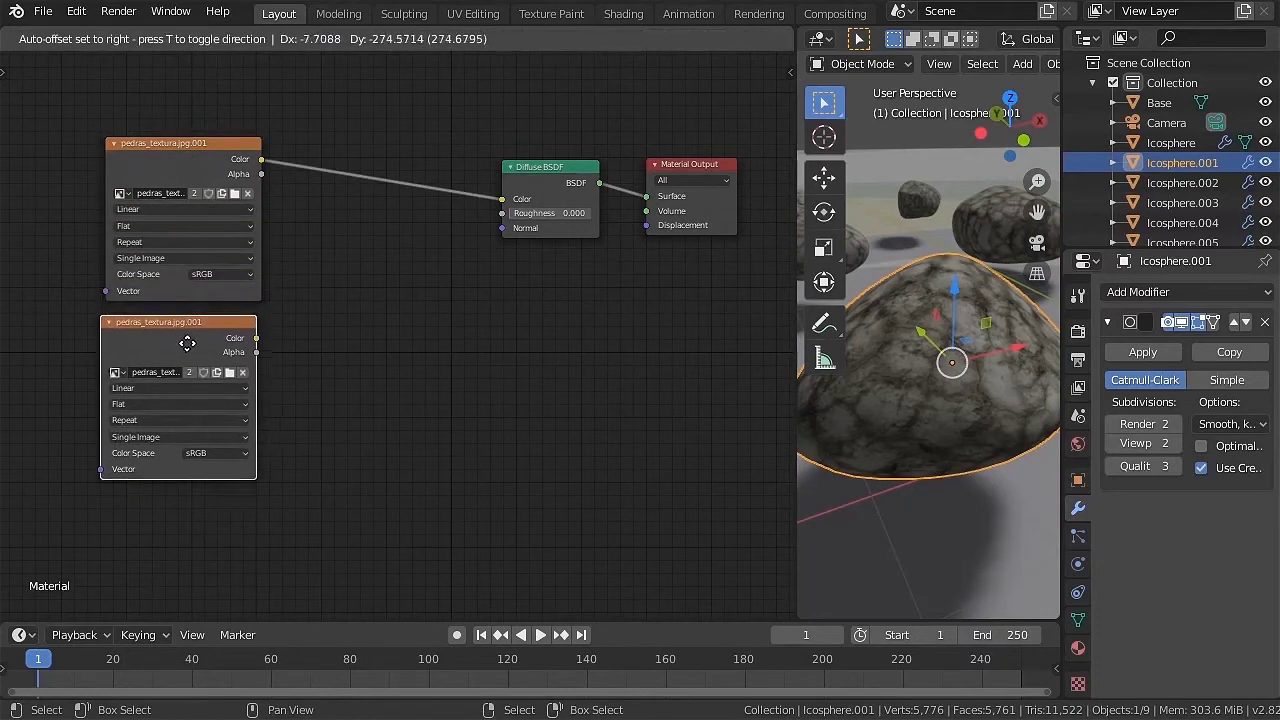
click(177, 326)
drag(177, 326, 178, 336)
click(234, 385)
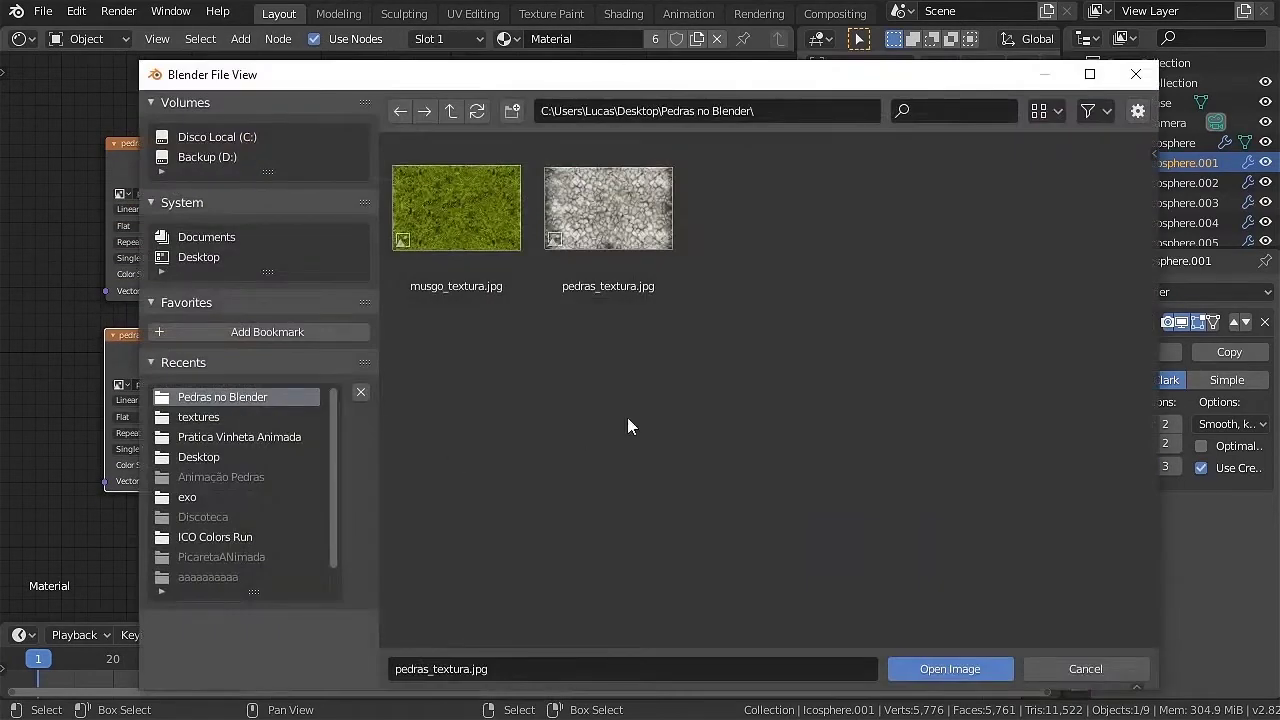
double_click(460, 215)
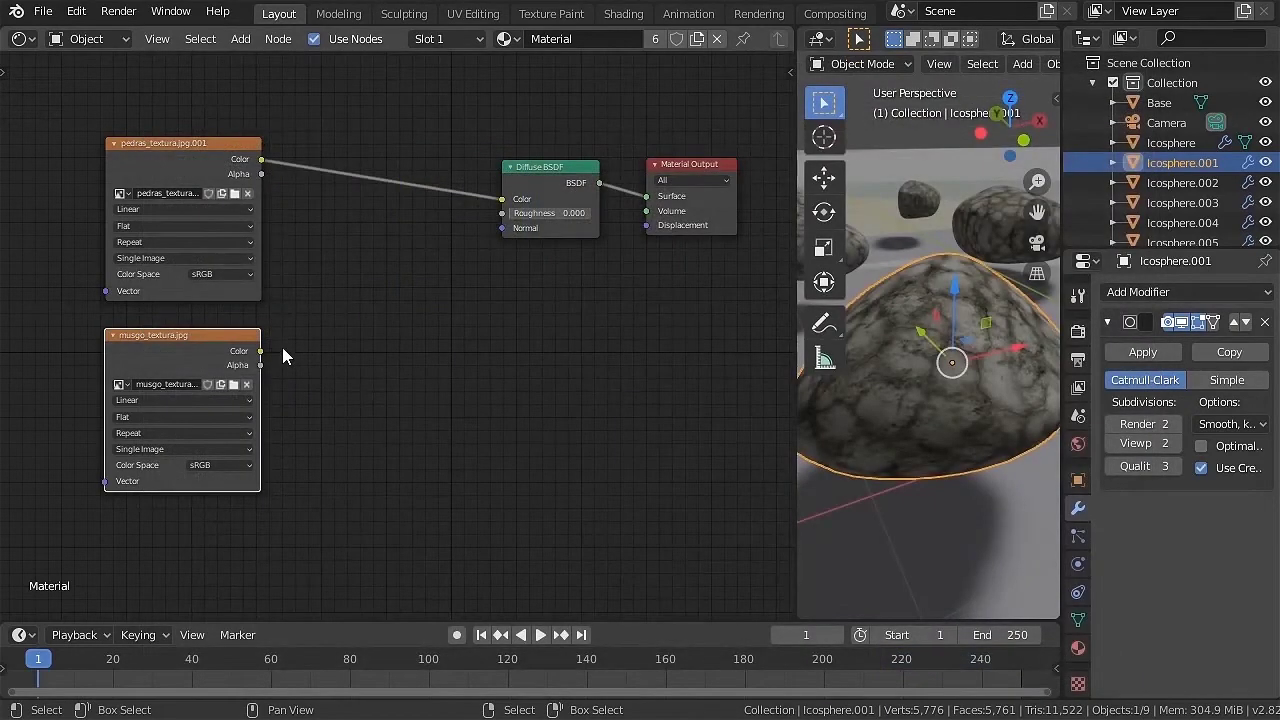
Insert a MixRGB node between the rock texture and the Diffuse BSDF, and connect the moss texture's Color to Color2.
key(shift+a)
mouse_move(349, 333)
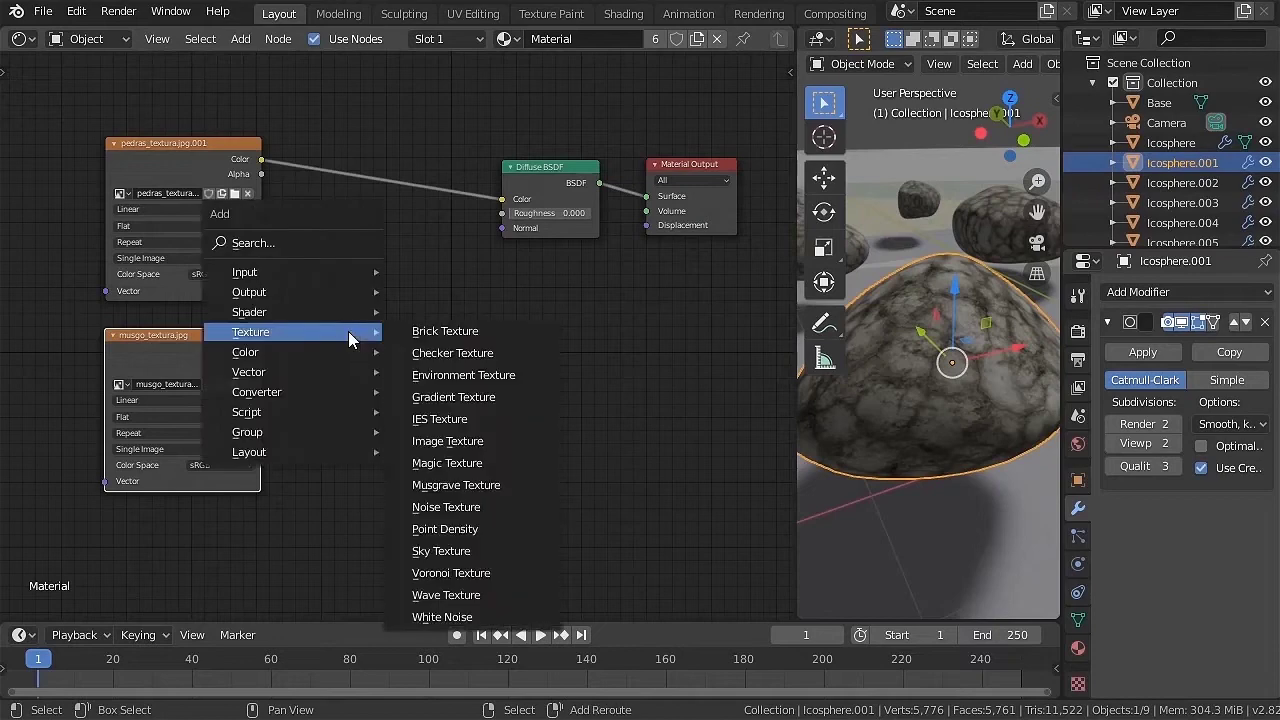
mouse_move(294, 350)
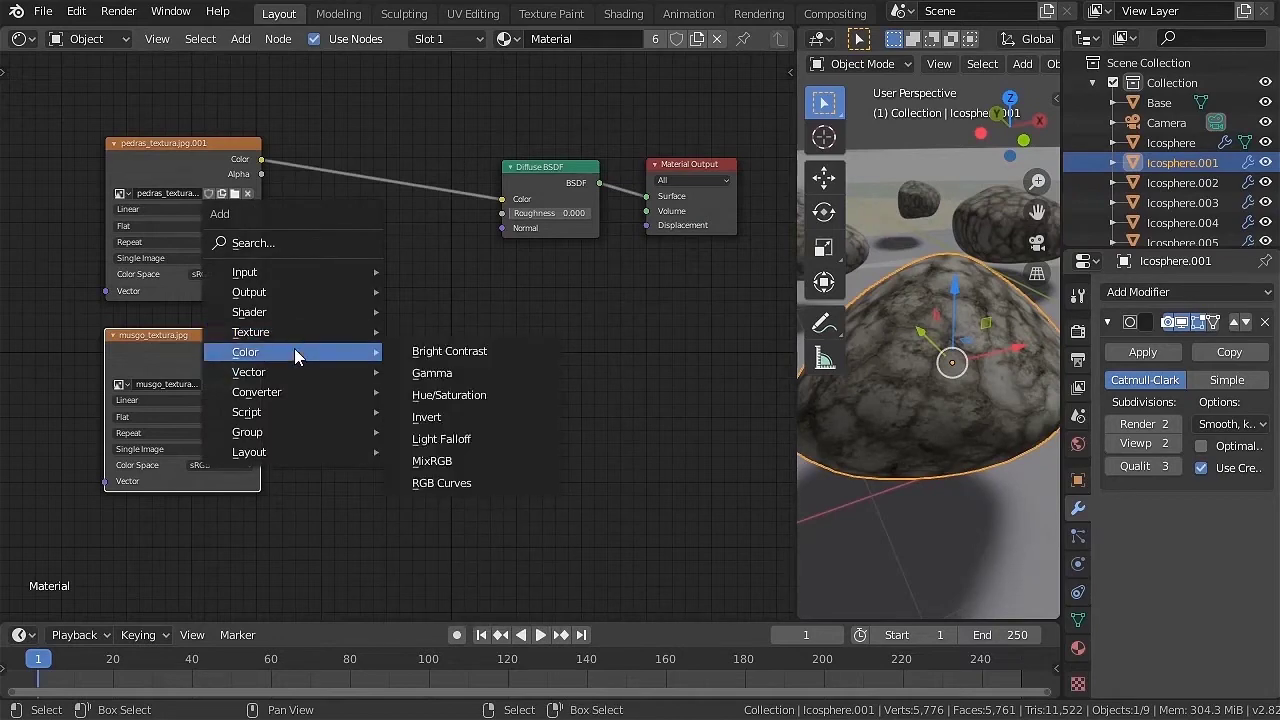
click(455, 462)
click(350, 190)
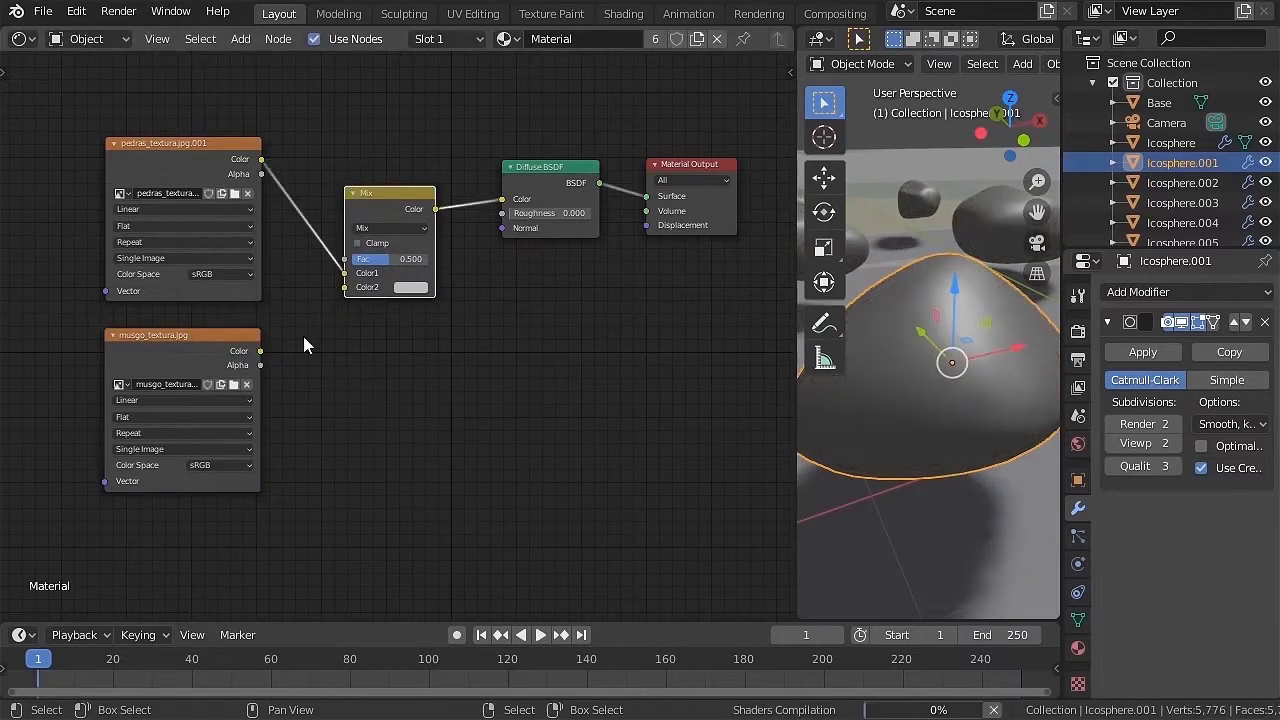
drag(261, 352, 347, 287)
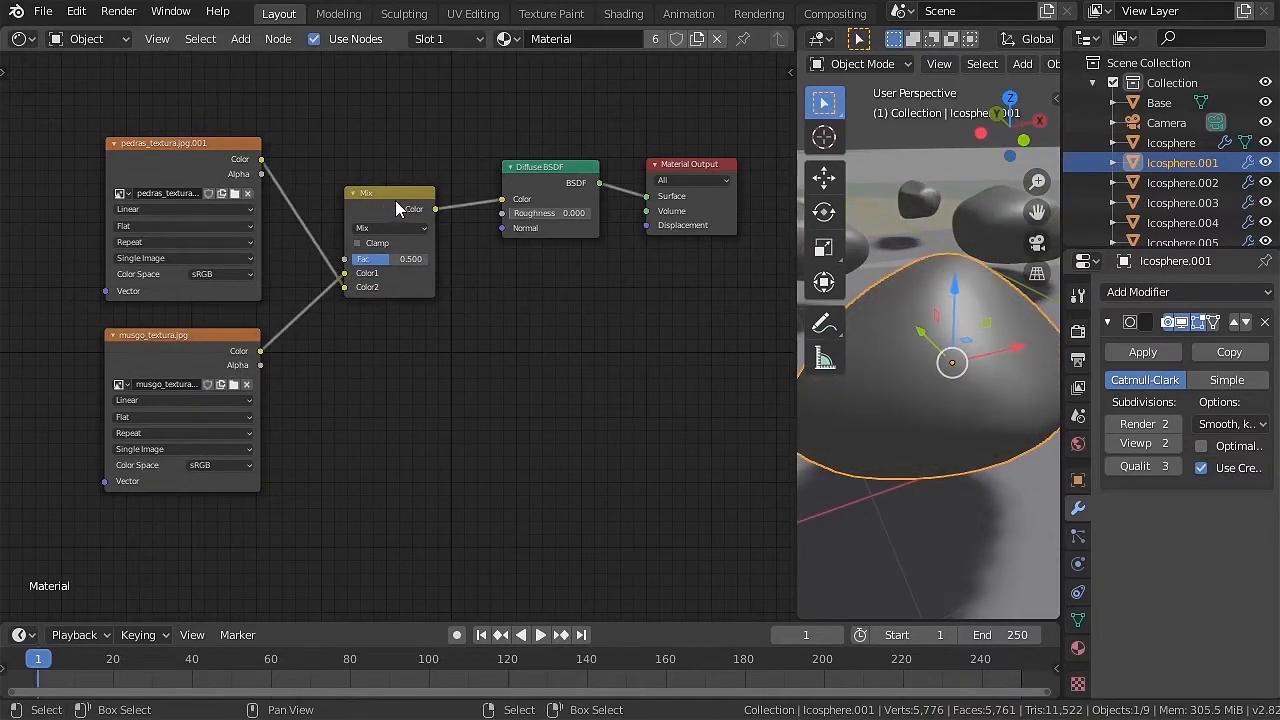
Shift the Mix and Diffuse BSDF nodes slightly upward and set the Mix node's Fac to 0.542.
click(366, 289)
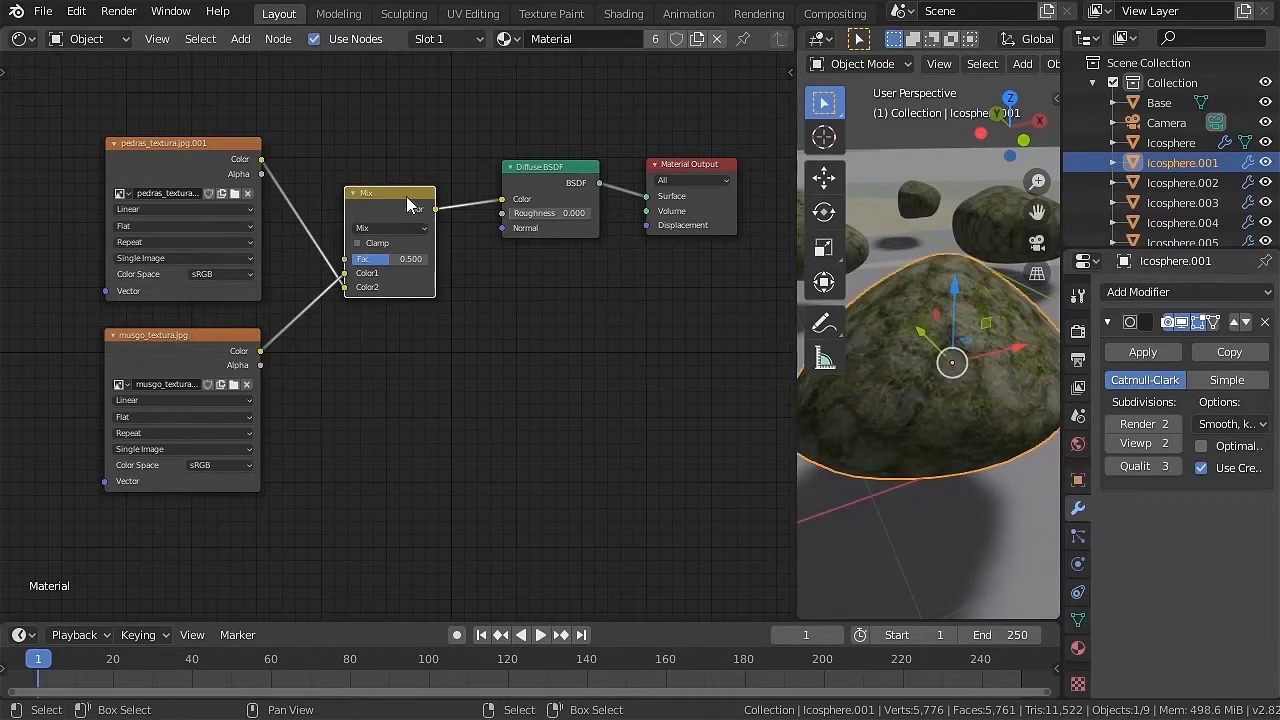
drag(410, 207, 418, 185)
drag(553, 174, 543, 168)
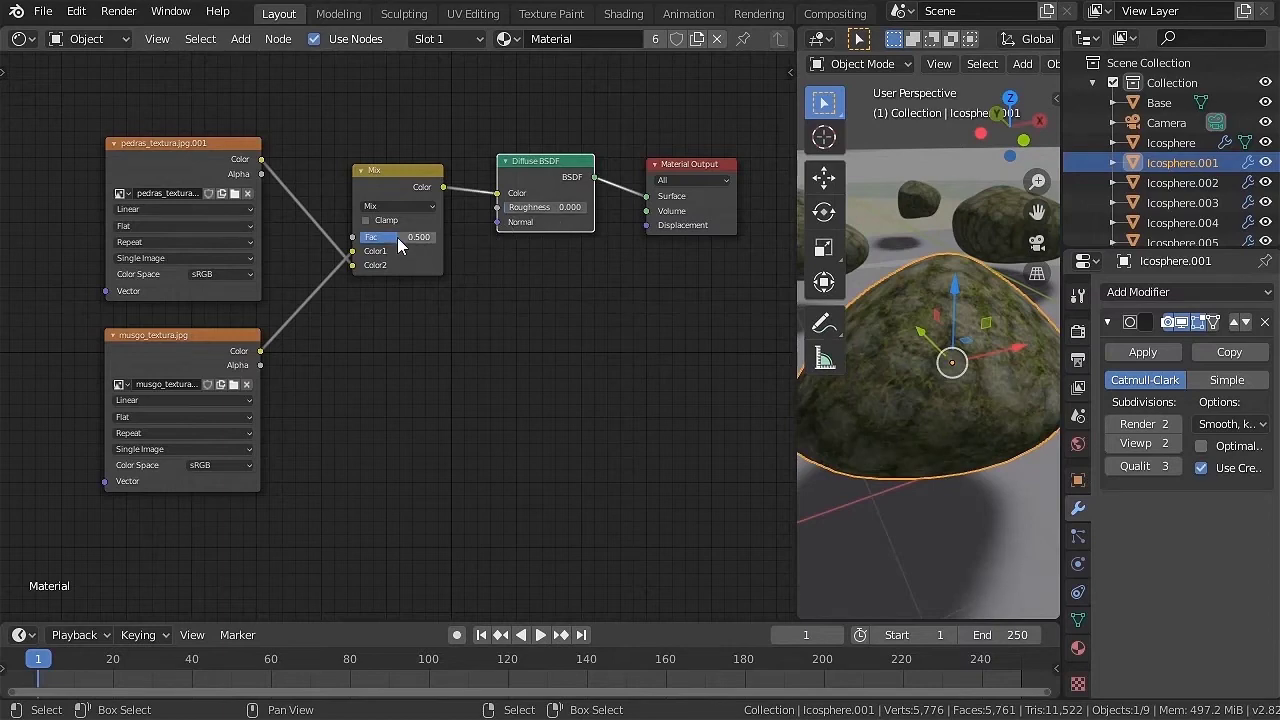
mouse_move(397, 240)
mouse_down()
mouse_move(367, 240)
mouse_move(434, 240)
mouse_move(404, 240)
mouse_up()
Add a ColorRamp node above the image textures and connect its Color output to the Mix node's Fac.
middle_drag(323, 81, 280, 214)
key(shift+a)
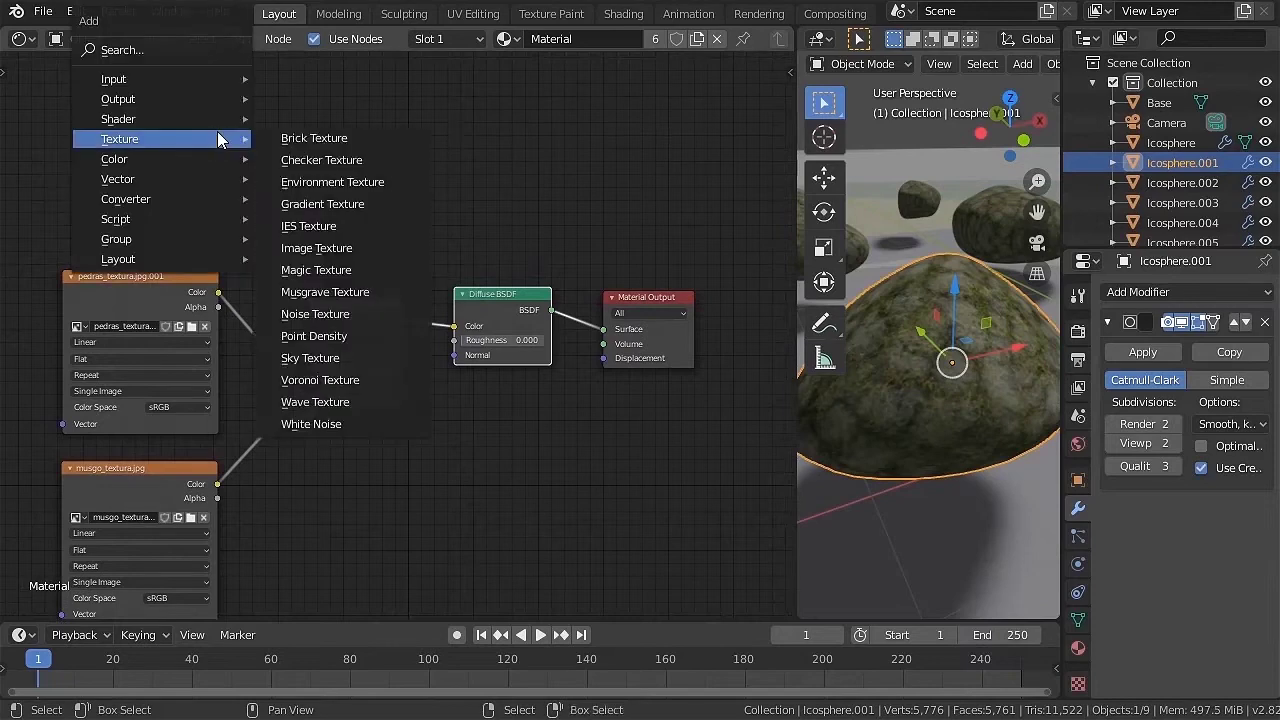
mouse_move(146, 198)
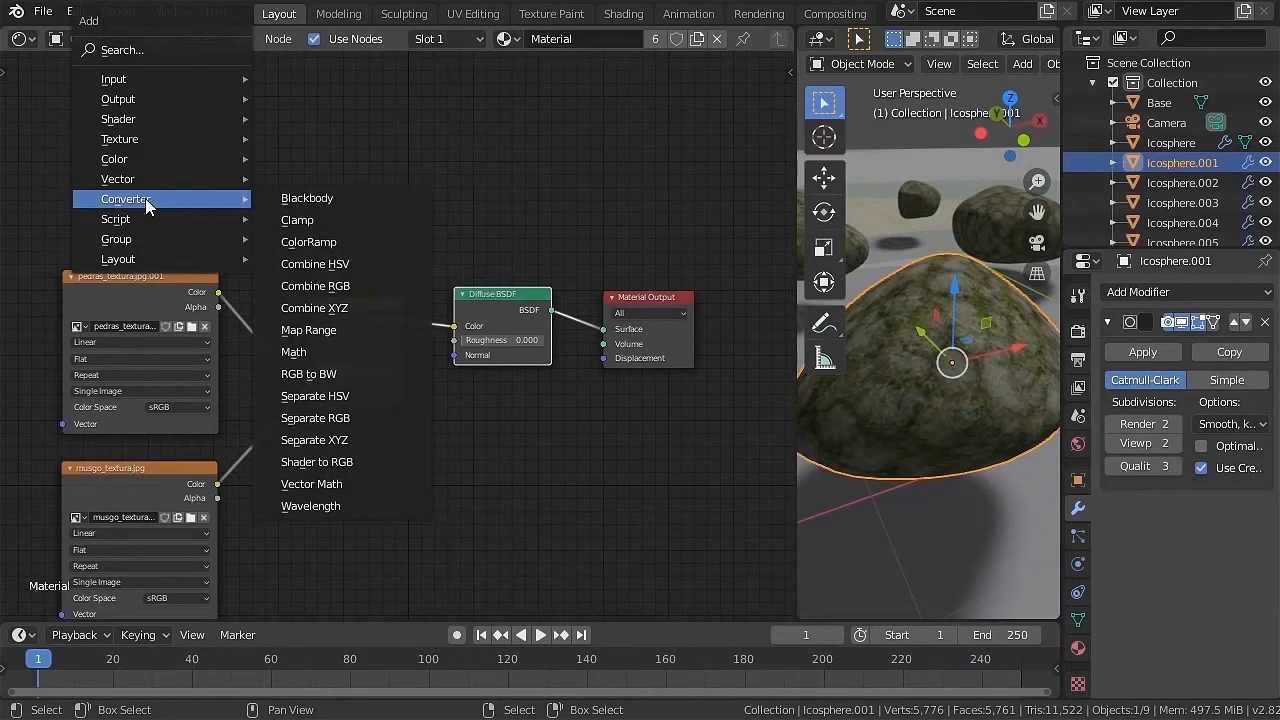
click(305, 244)
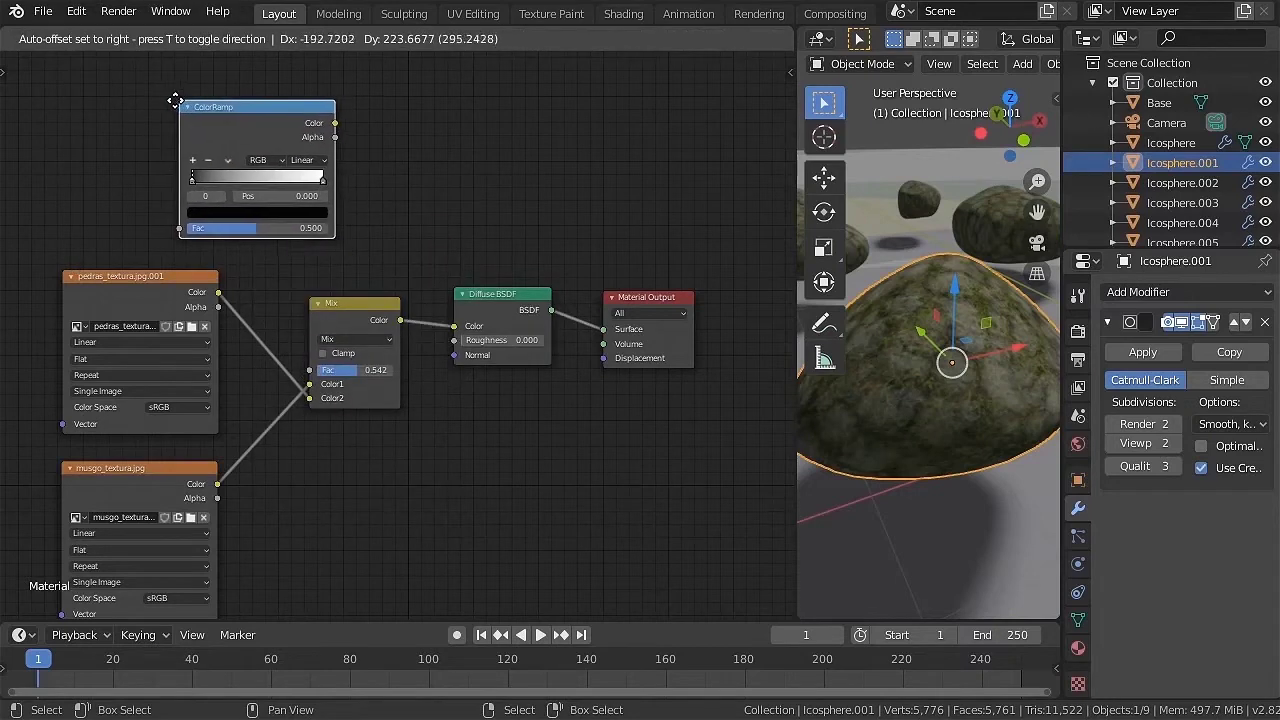
click(170, 101)
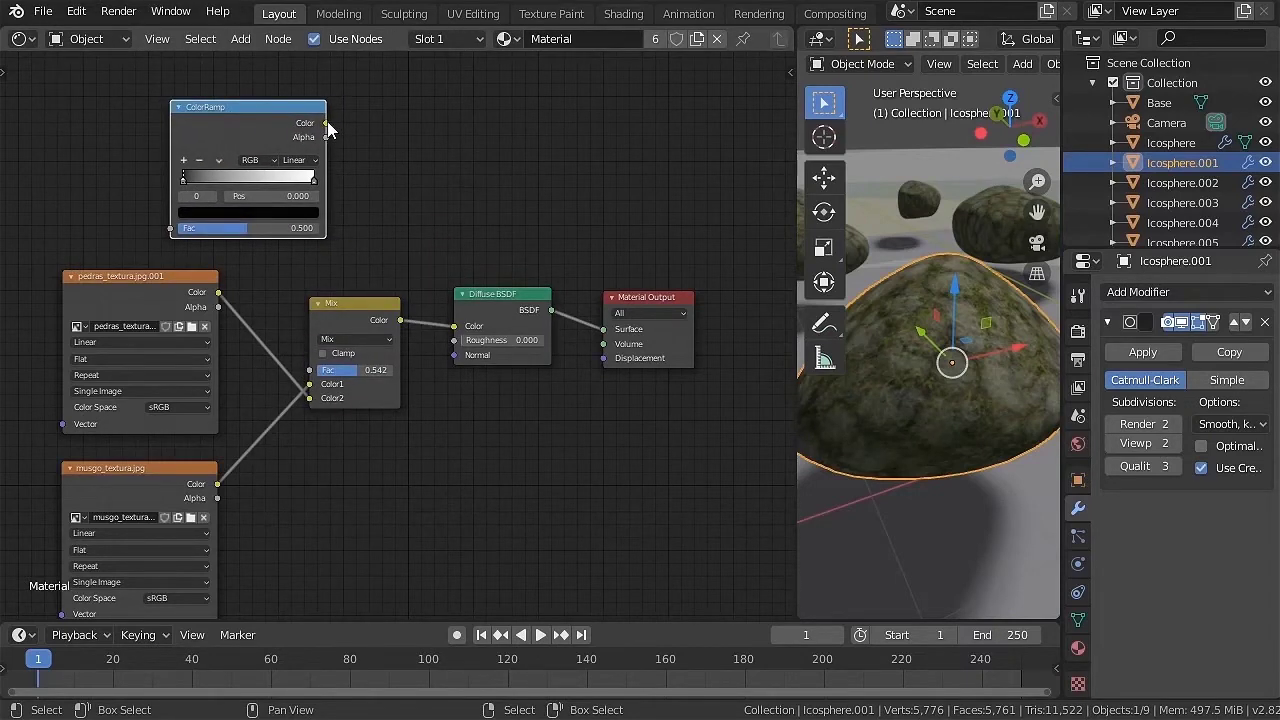
drag(326, 124, 316, 378)
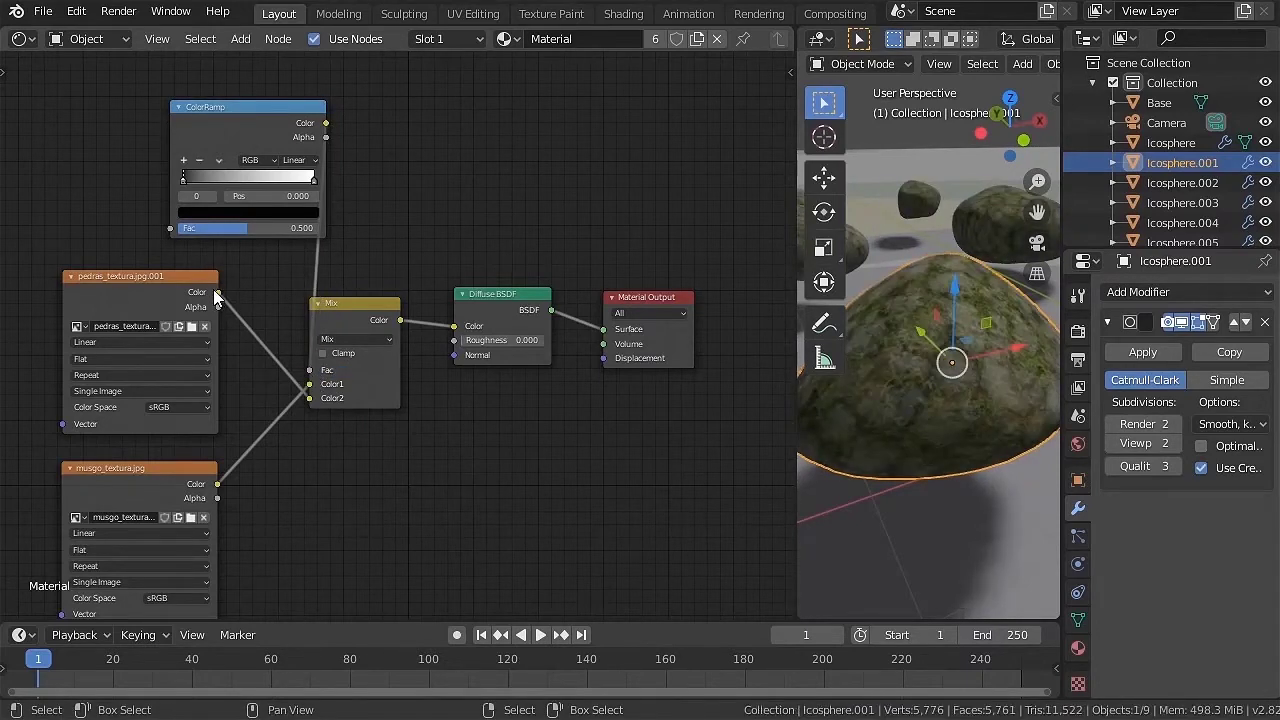
Feed the rock texture's Color into the ColorRamp's Fac, swap the textures' Color1 and Color2 inputs on the Mix node, and space out the nodes.
drag(168, 281, 68, 286)
drag(190, 489, 90, 476)
middle_drag(194, 242, 336, 238)
drag(336, 238, 297, 238)
drag(260, 295, 269, 226)
drag(228, 274, 192, 270)
drag(203, 455, 167, 457)
drag(500, 300, 520, 290)
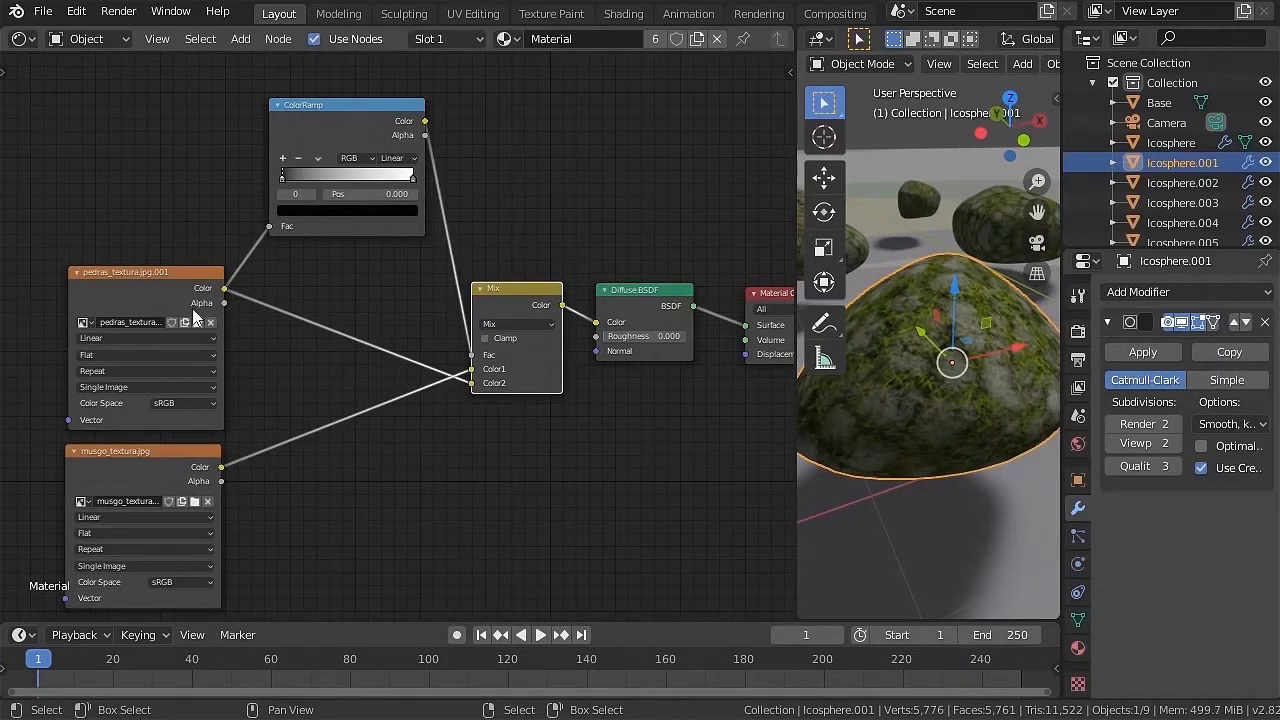
Move the ColorRamp's black stop to about 0.04 and its white stop to 0.145, checking the moss coverage on the rock.
drag(281, 182, 289, 175)
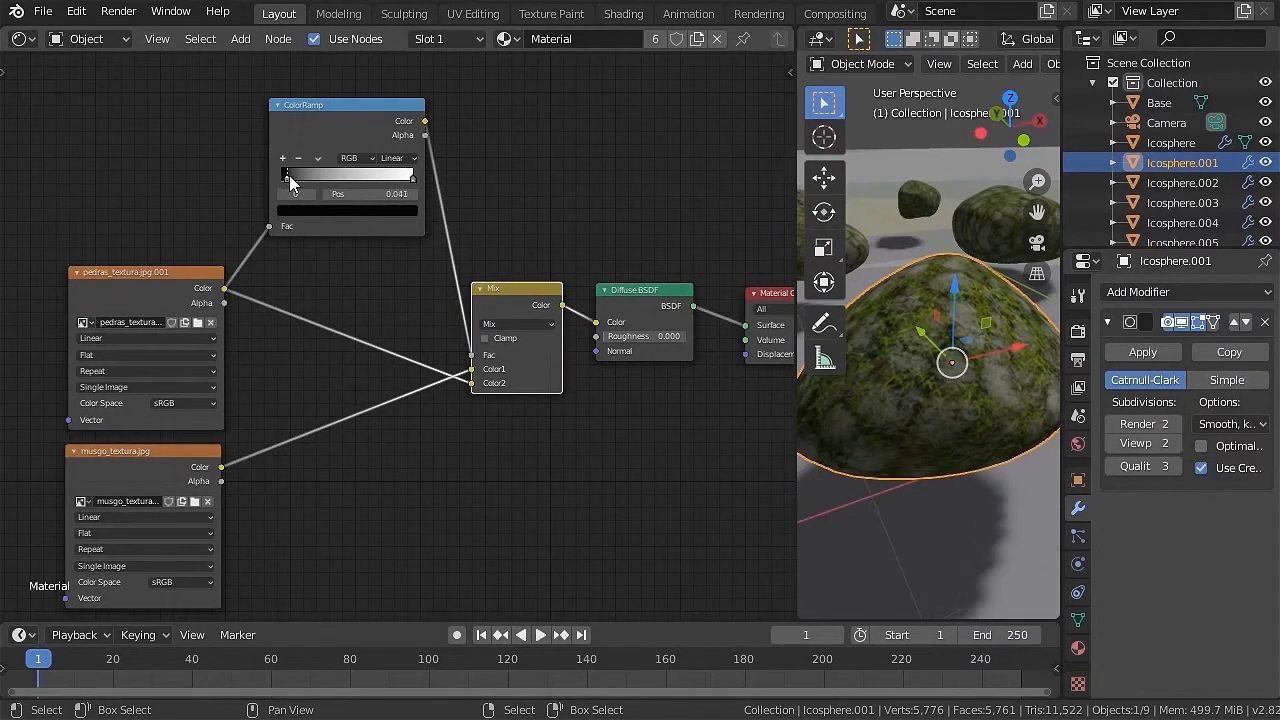
drag(412, 175, 318, 193)
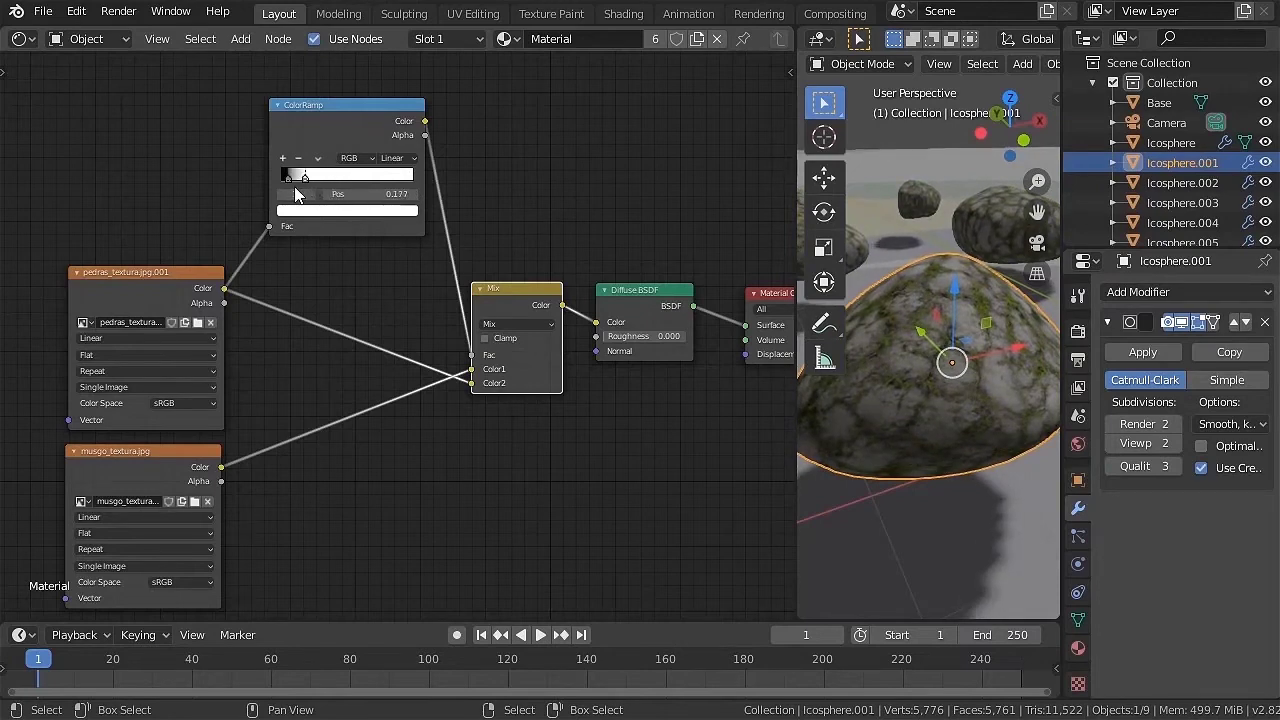
scroll(976, 335, up, 8)
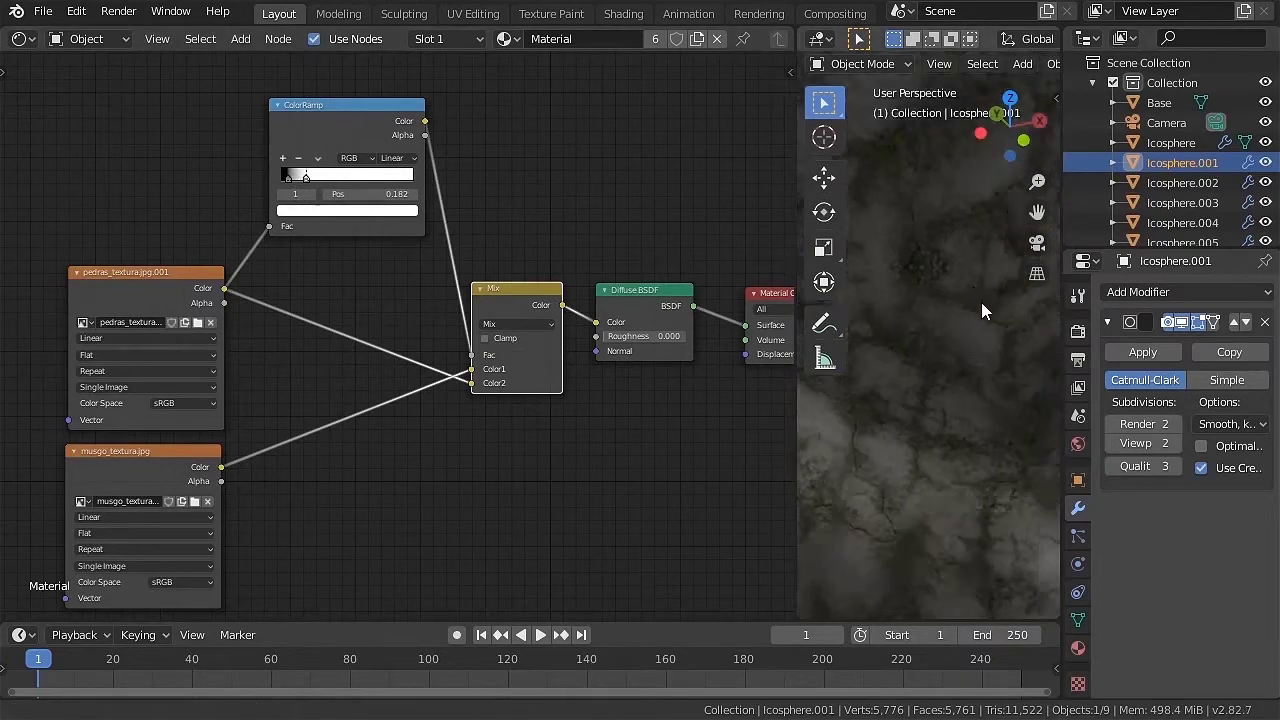
scroll(966, 332, down, 6)
scroll(992, 290, up, 6)
scroll(984, 305, down, 5)
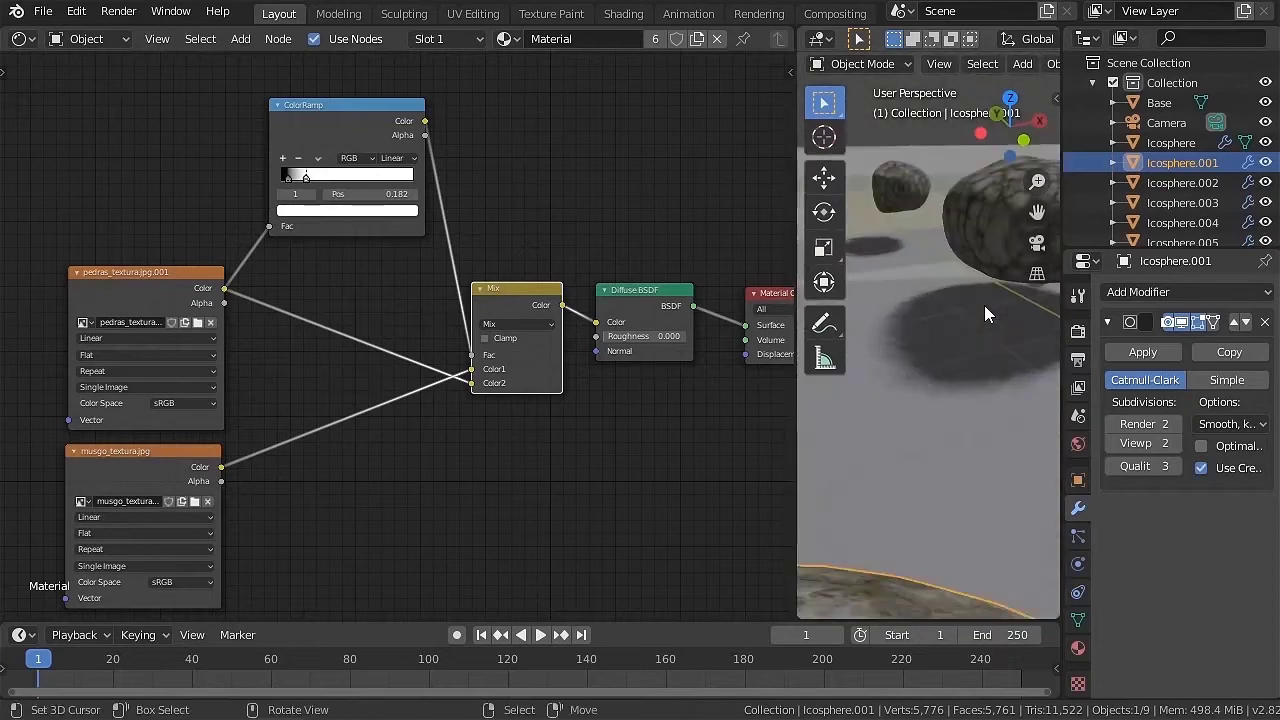
scroll(984, 305, up, 5)
middle_drag(908, 457, 937, 454)
middle_drag(896, 470, 991, 469)
drag(305, 178, 302, 191)
middle_drag(996, 478, 961, 470)
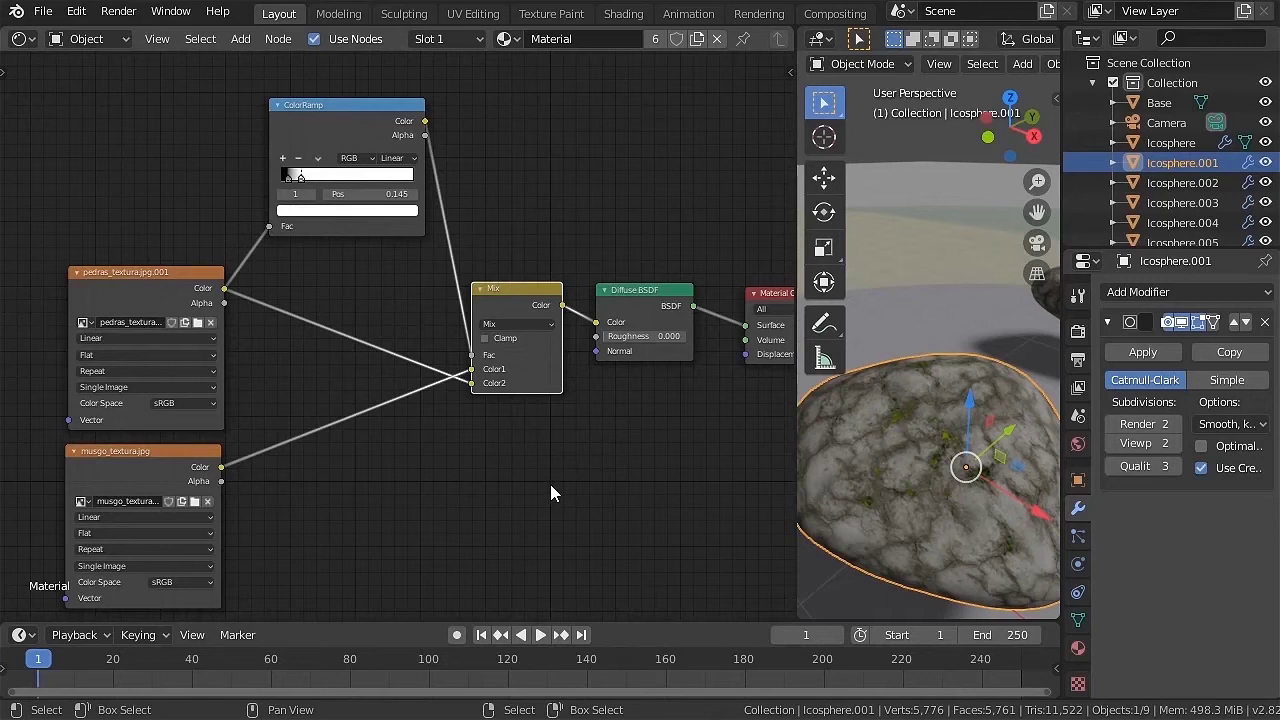
Insert a Mix Shader node between the Diffuse BSDF and the Material Output.
middle_drag(617, 486, 502, 451)
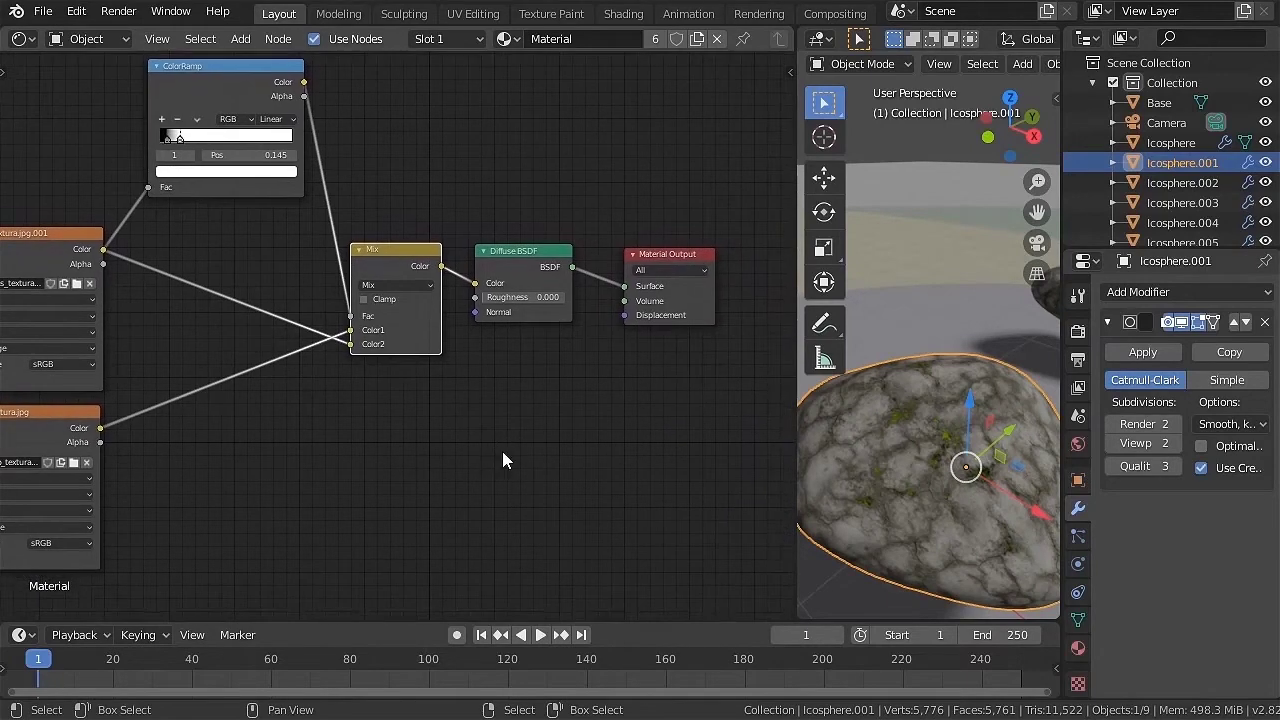
key(shift+a)
mouse_move(425, 391)
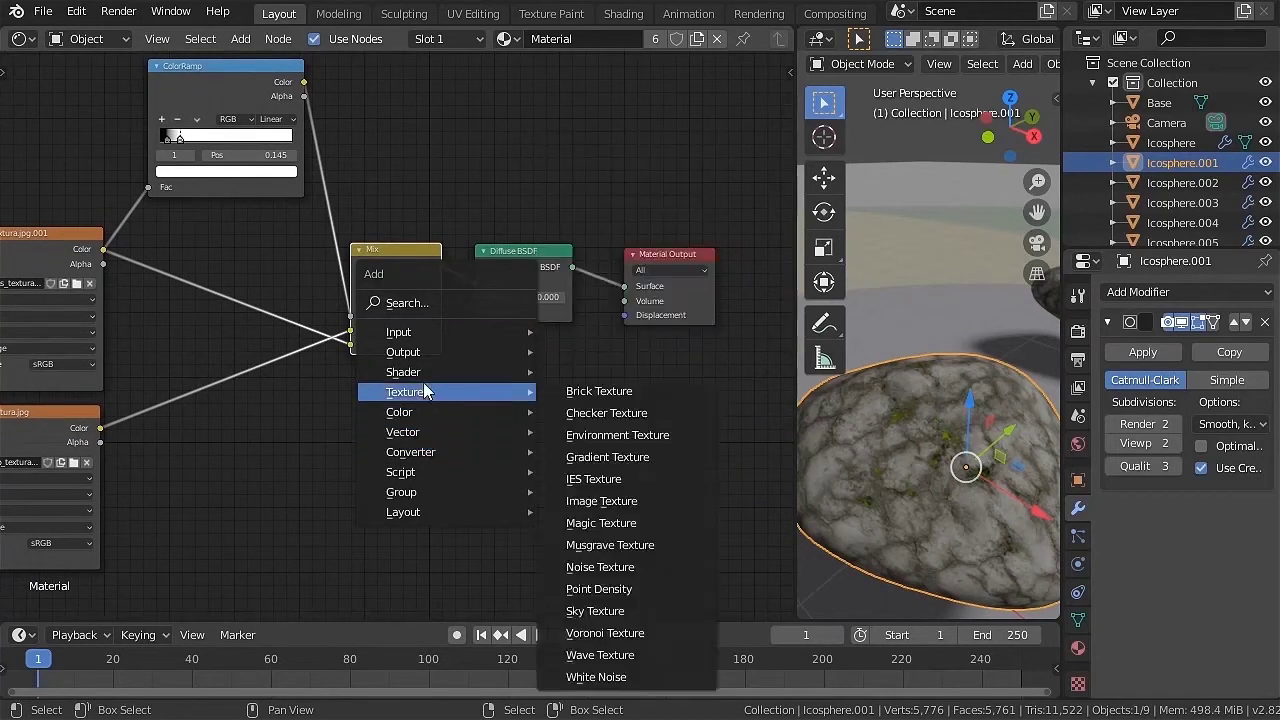
click(585, 173)
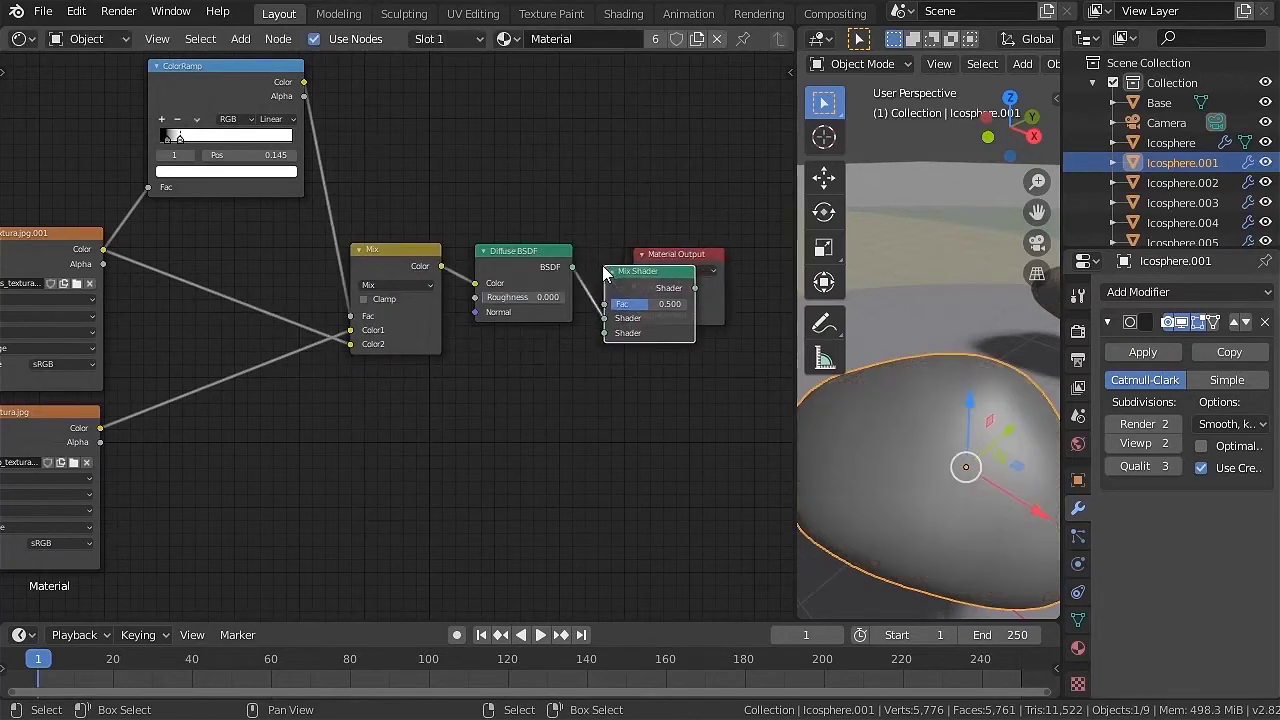
click(645, 334)
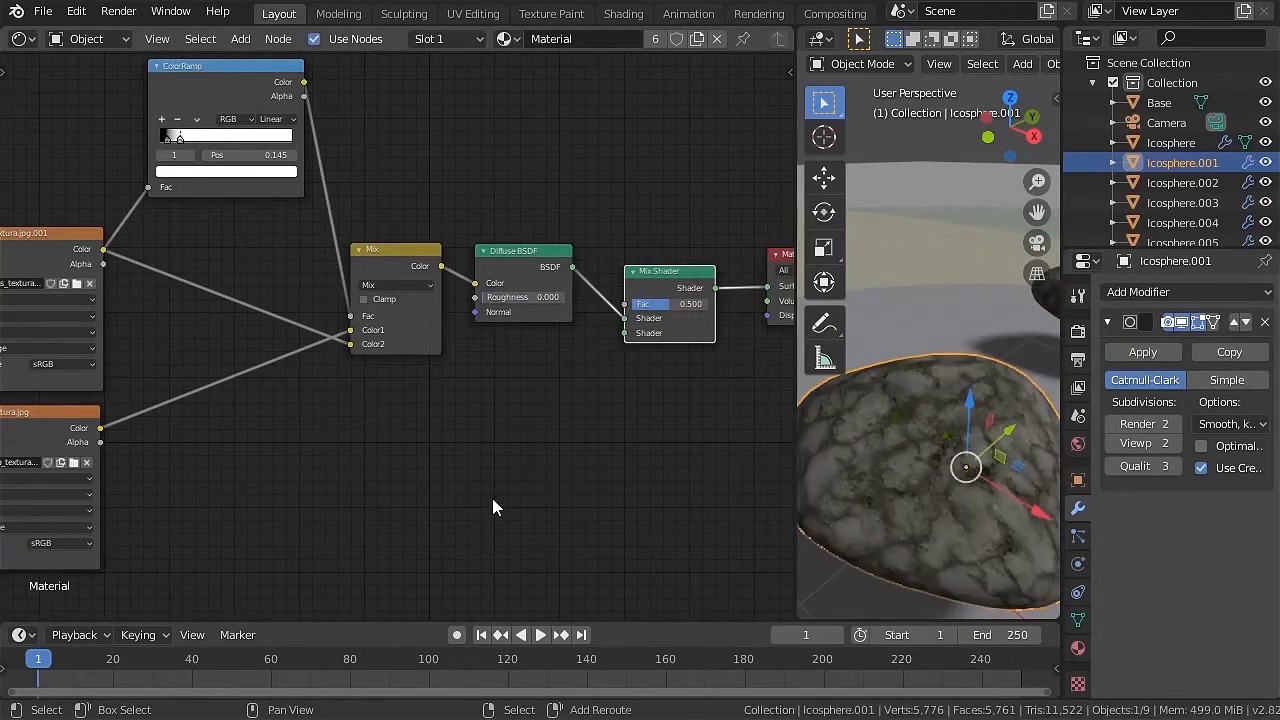
Add a Glossy BSDF below the Diffuse BSDF and connect it to the Mix Shader's second Shader input.
key(shift+a)
mouse_move(484, 502)
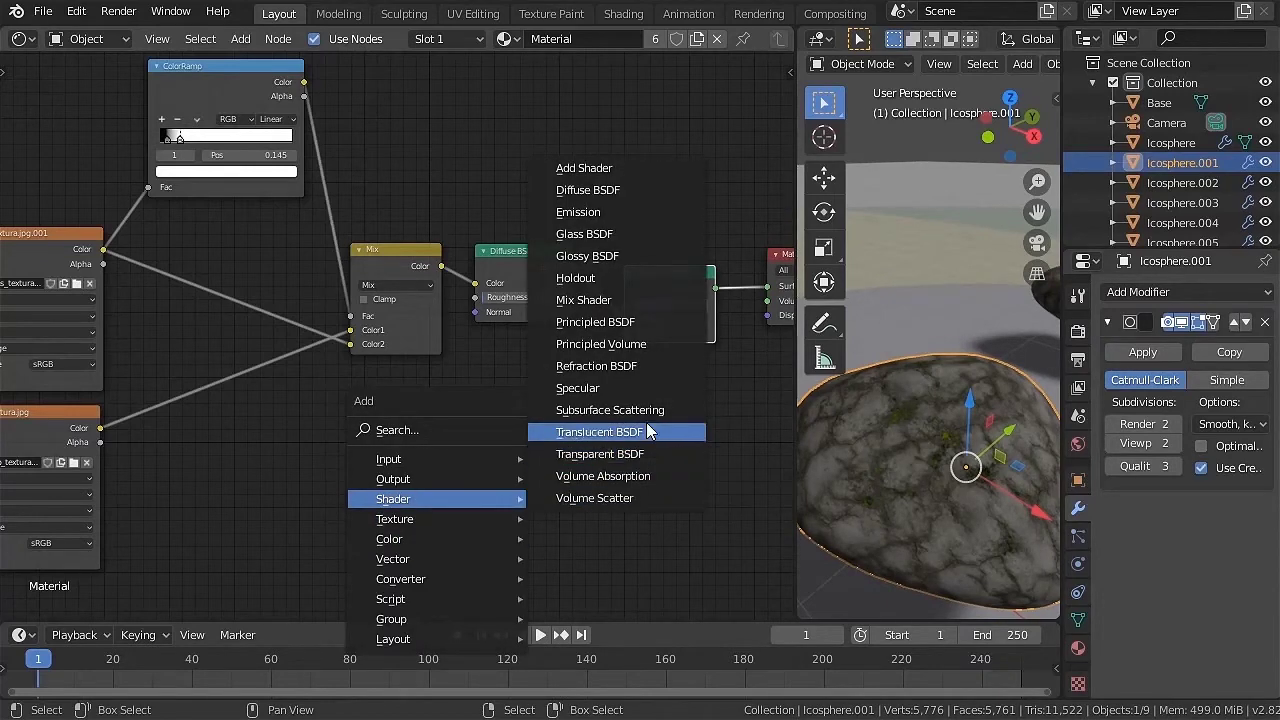
click(593, 256)
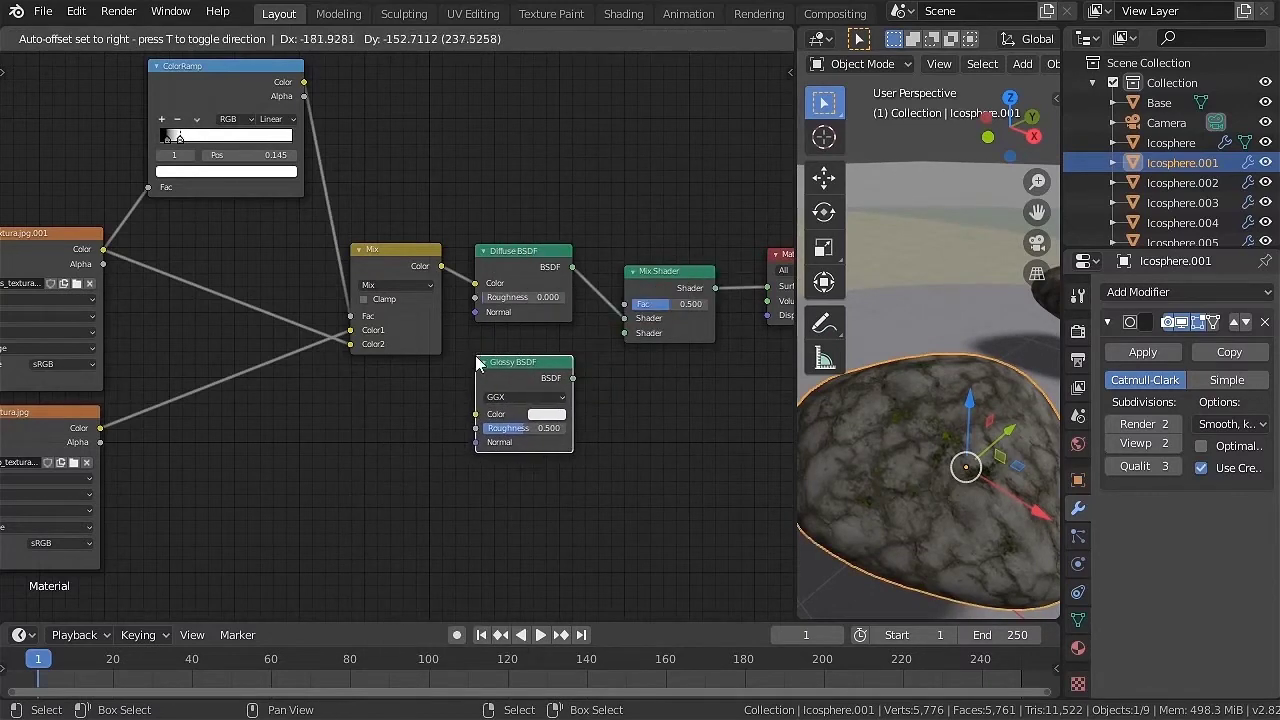
click(476, 357)
drag(573, 378, 632, 333)
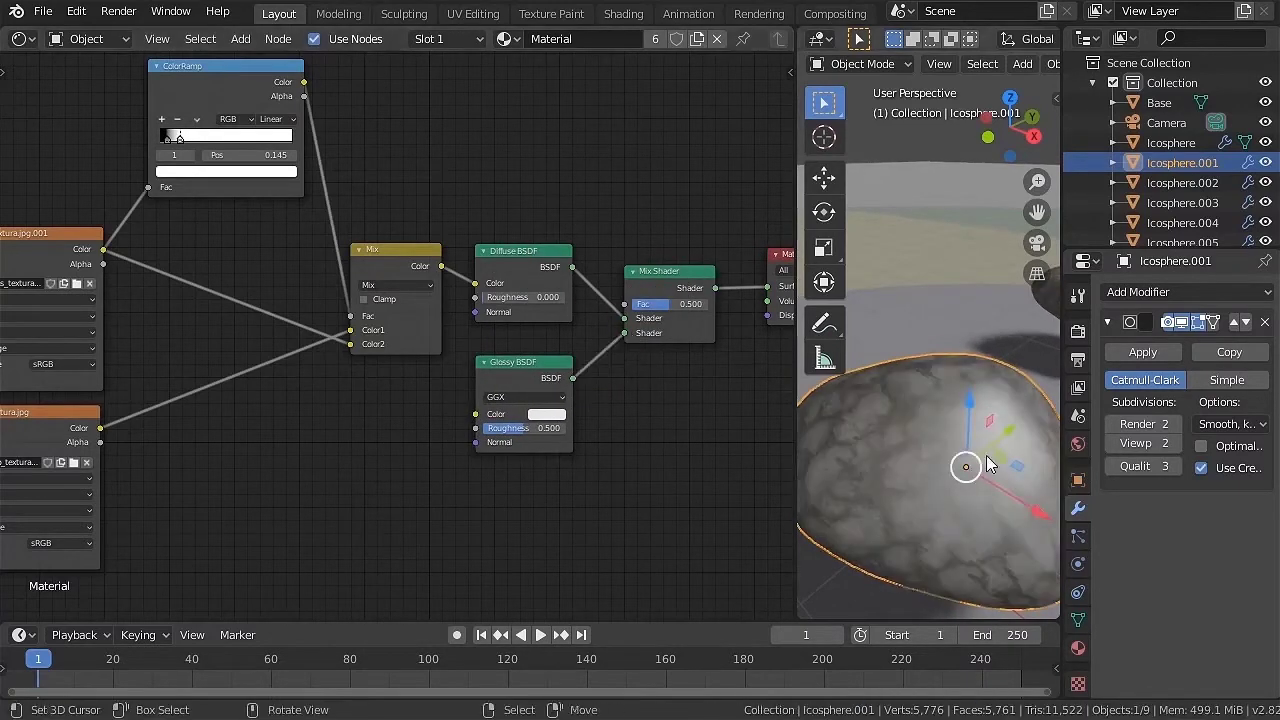
mouse_move(990, 534)
middle_down()
mouse_move(918, 516)
mouse_move(1021, 504)
middle_up()
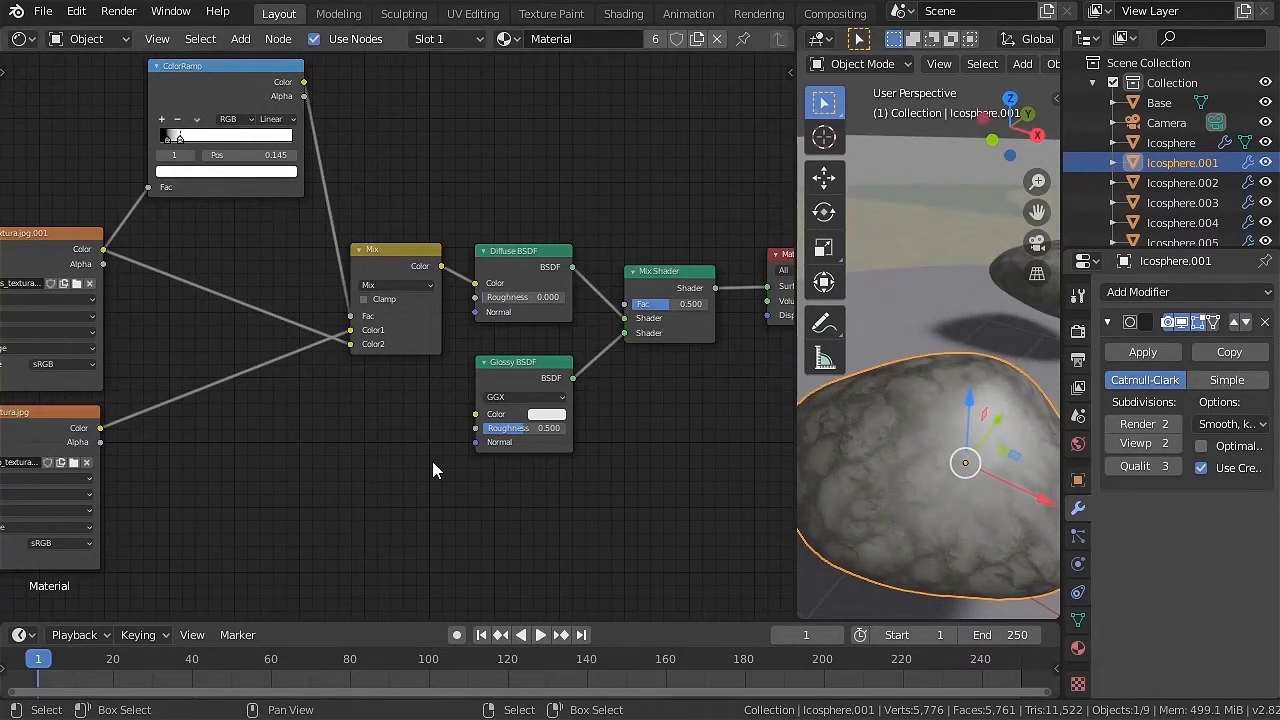
Connect the ColorRamp's Color output to the Mix Shader's Fac and inspect the gloss on the rock from several angles.
drag(520, 256, 517, 243)
mouse_move(675, 306)
mouse_down()
mouse_move(610, 306)
mouse_move(670, 304)
mouse_up()
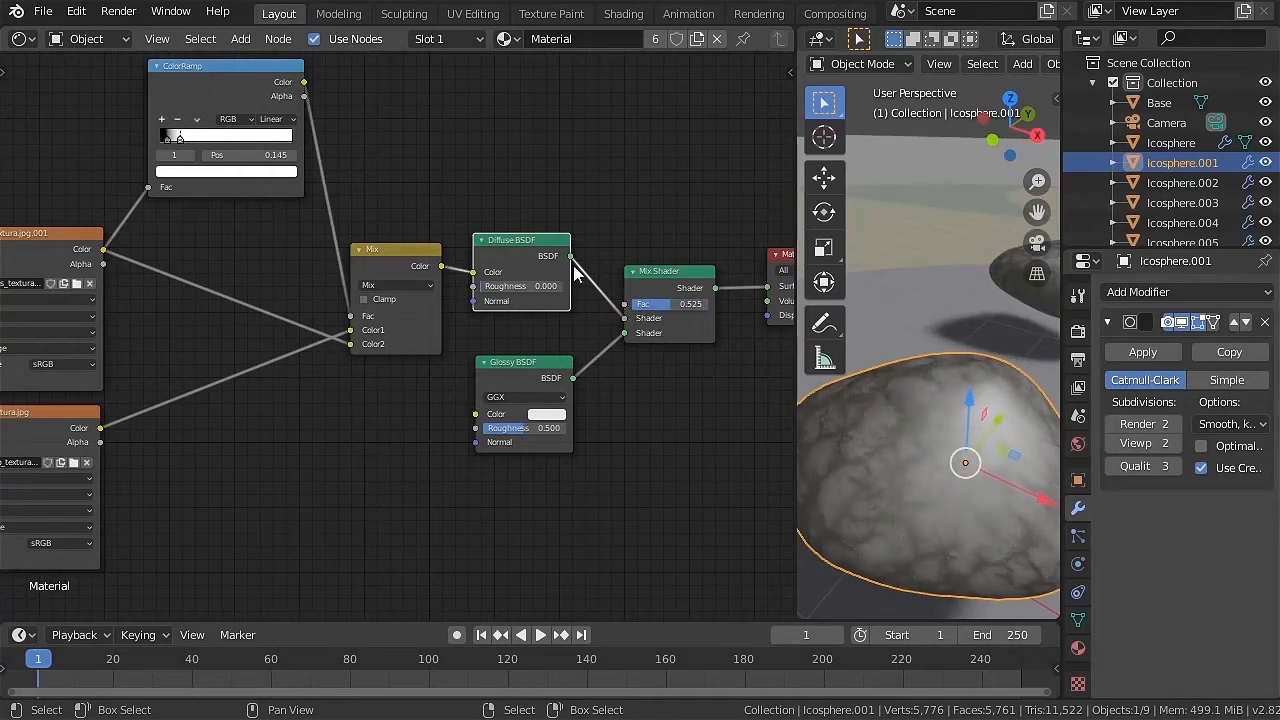
drag(305, 82, 632, 304)
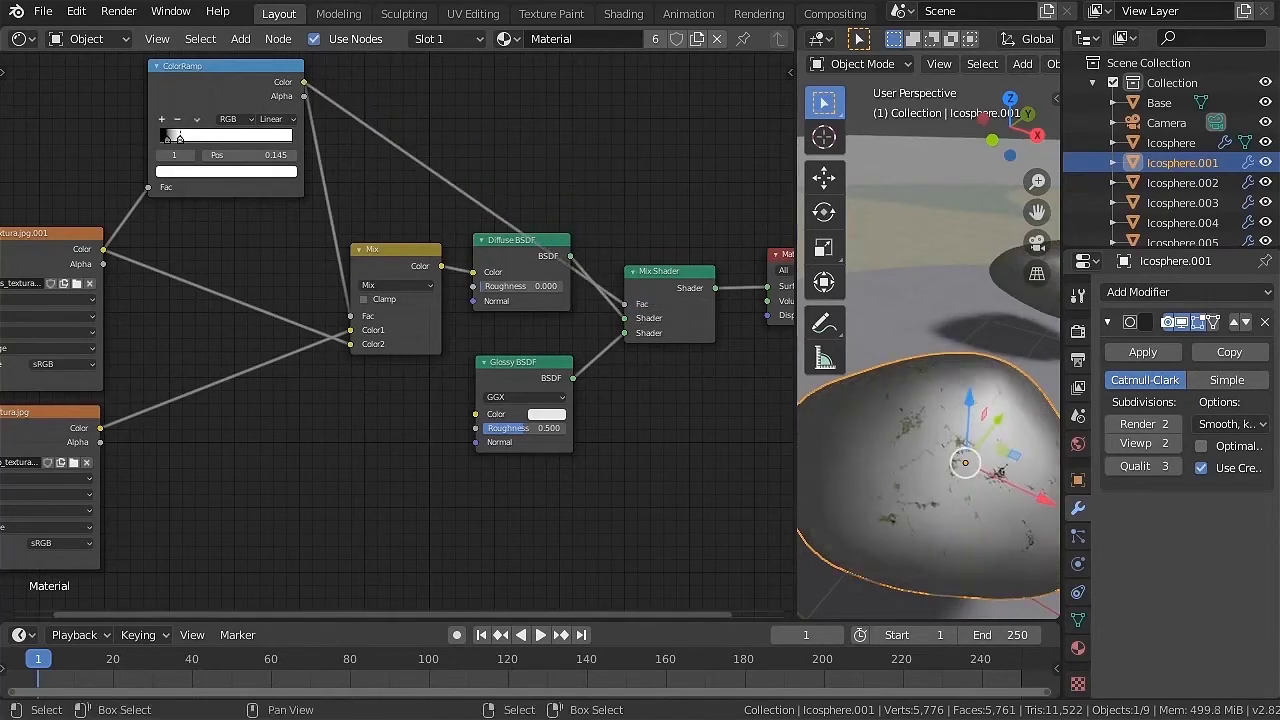
middle_drag(978, 481, 924, 412)
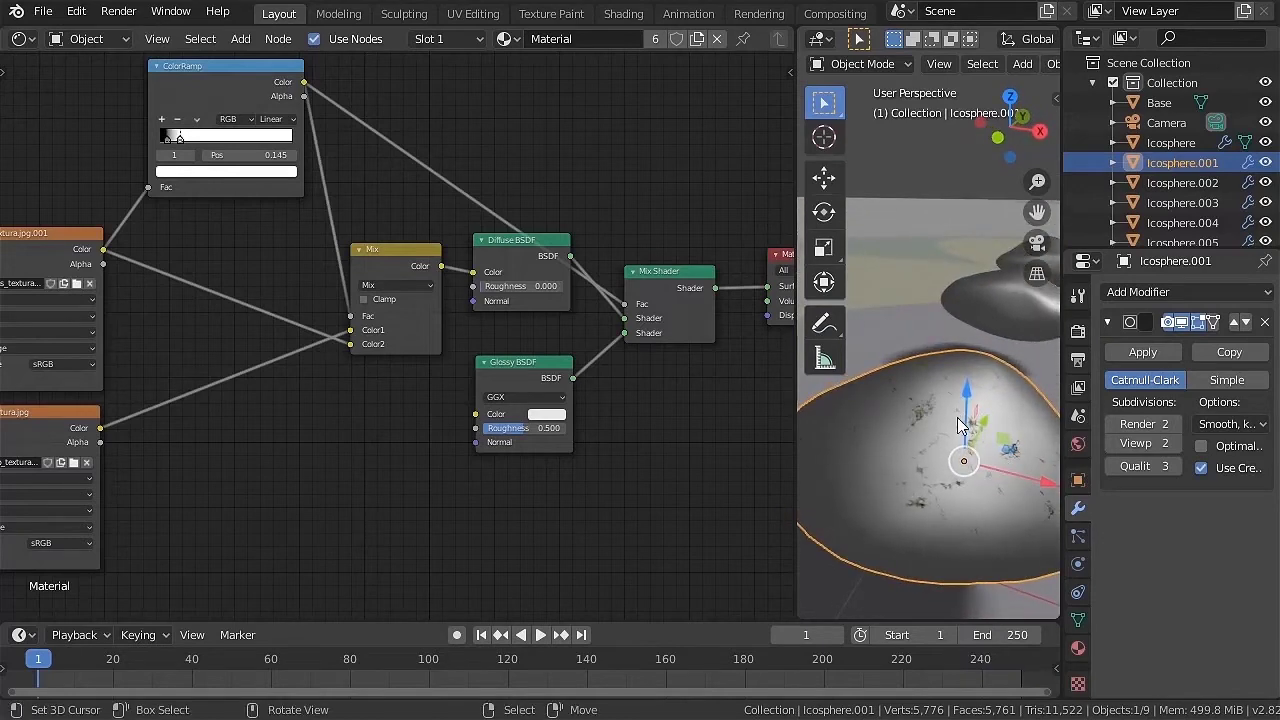
middle_drag(916, 515, 946, 426)
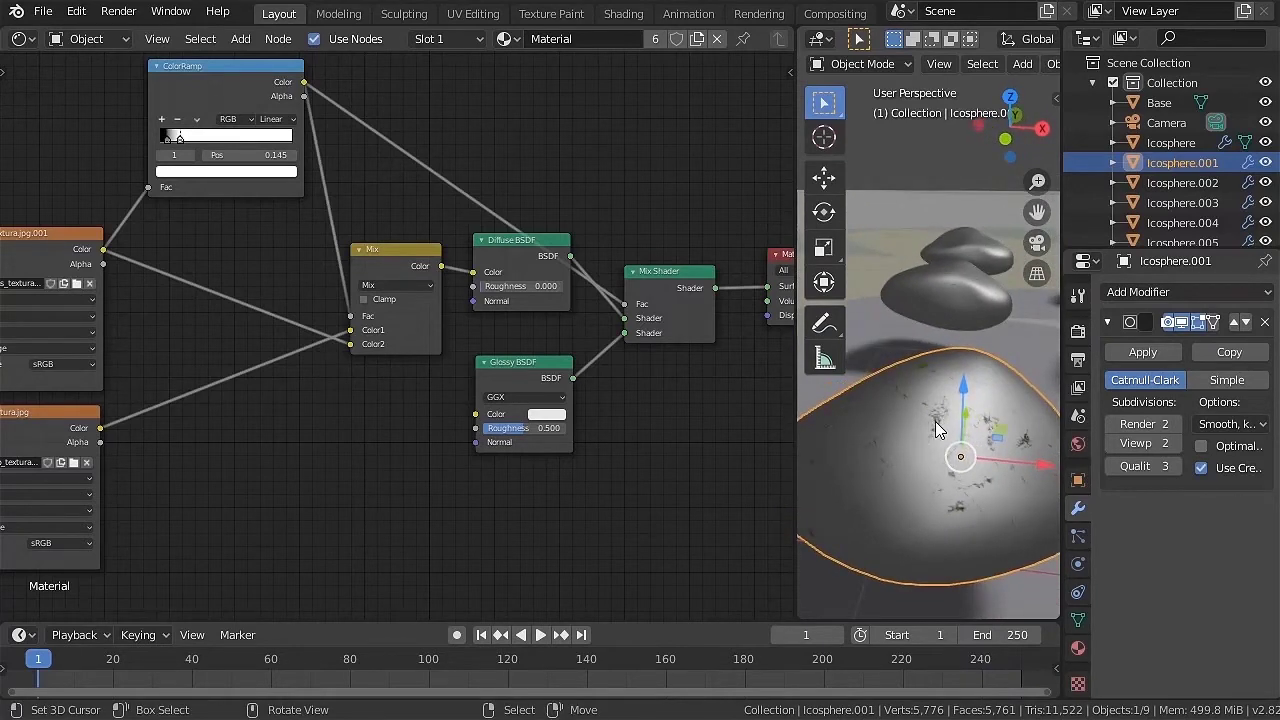
mouse_move(976, 493)
middle_down()
mouse_move(856, 496)
mouse_move(1049, 496)
mouse_move(1015, 483)
mouse_move(1034, 443)
mouse_move(852, 437)
mouse_move(973, 506)
middle_up()
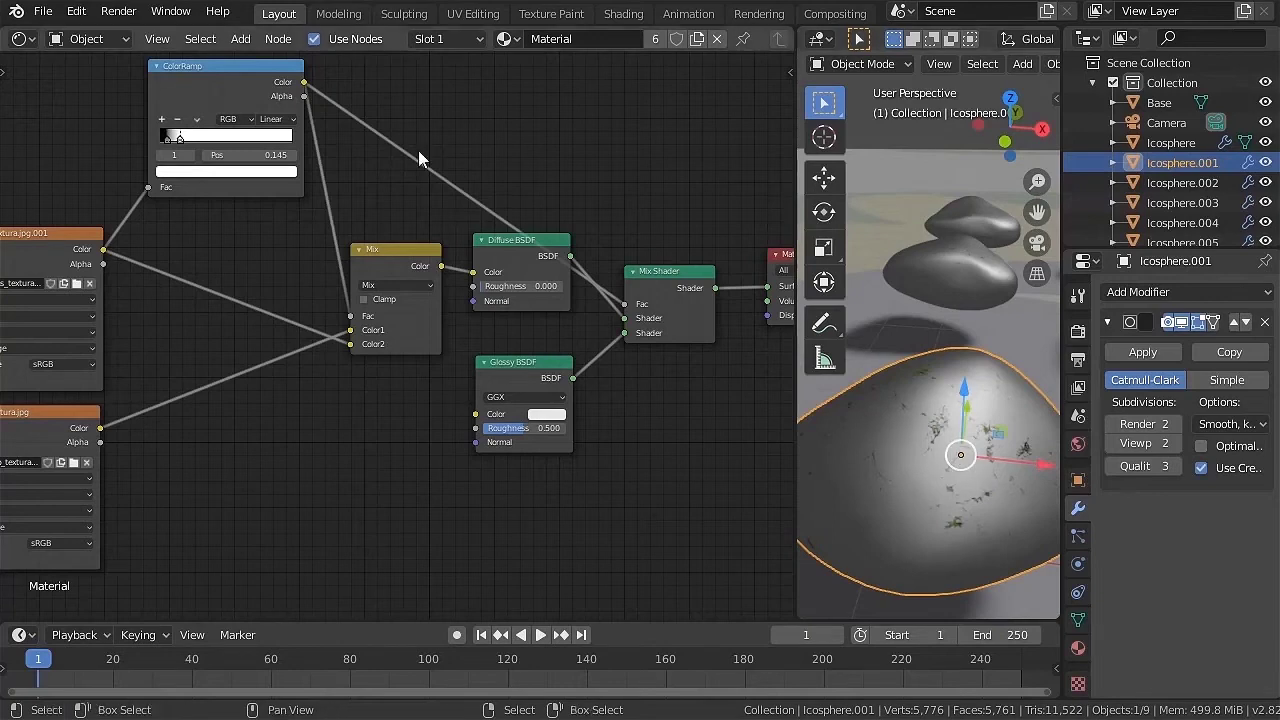
Insert a MixRGB node into the link between the ColorRamp's Color output and the Mix Shader's Fac.
key(shift+a)
mouse_move(431, 176)
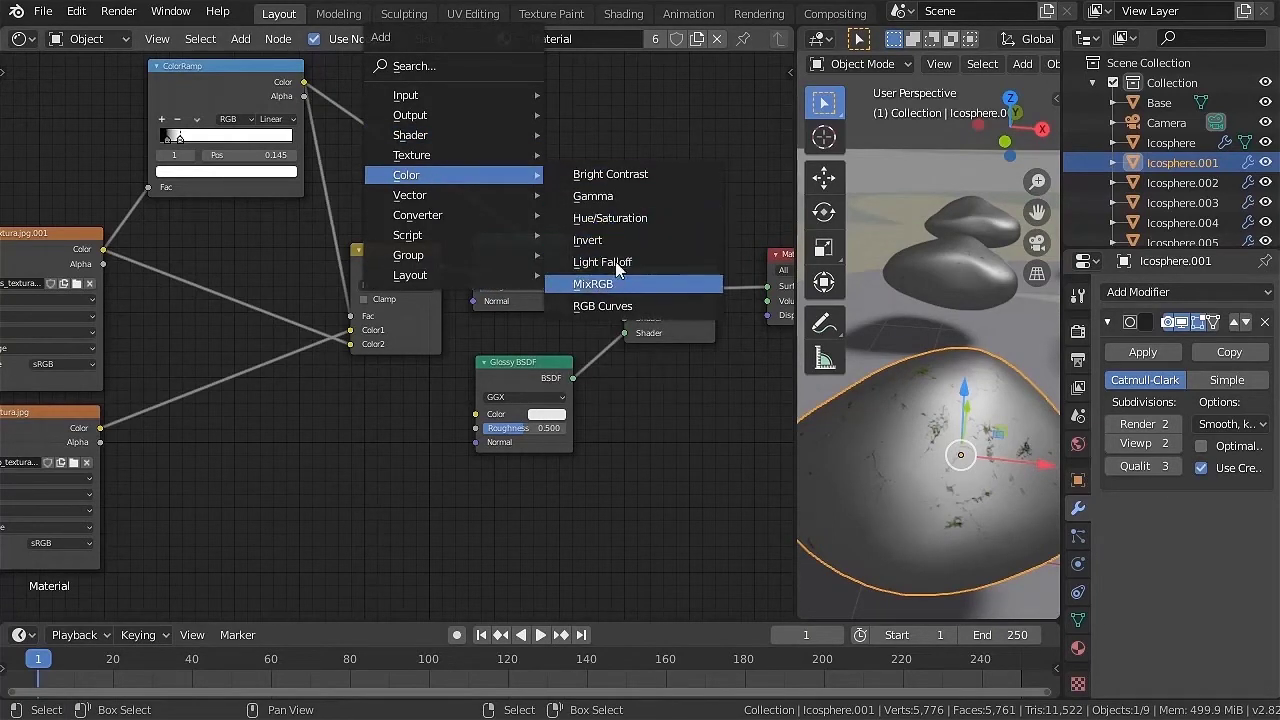
click(613, 280)
click(433, 195)
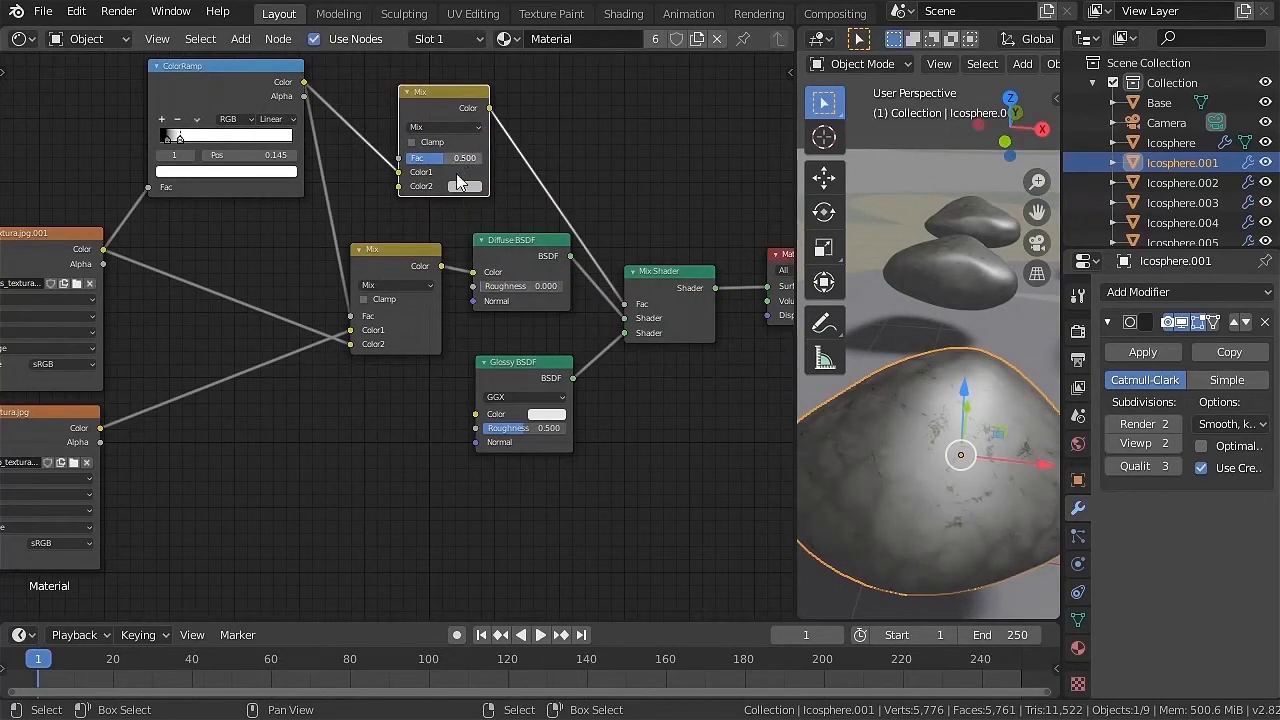
Set the upper Mix node's Color2 to black and its Fac to 0.9, checking the gloss on the rock.
click(462, 192)
drag(567, 262, 486, 400)
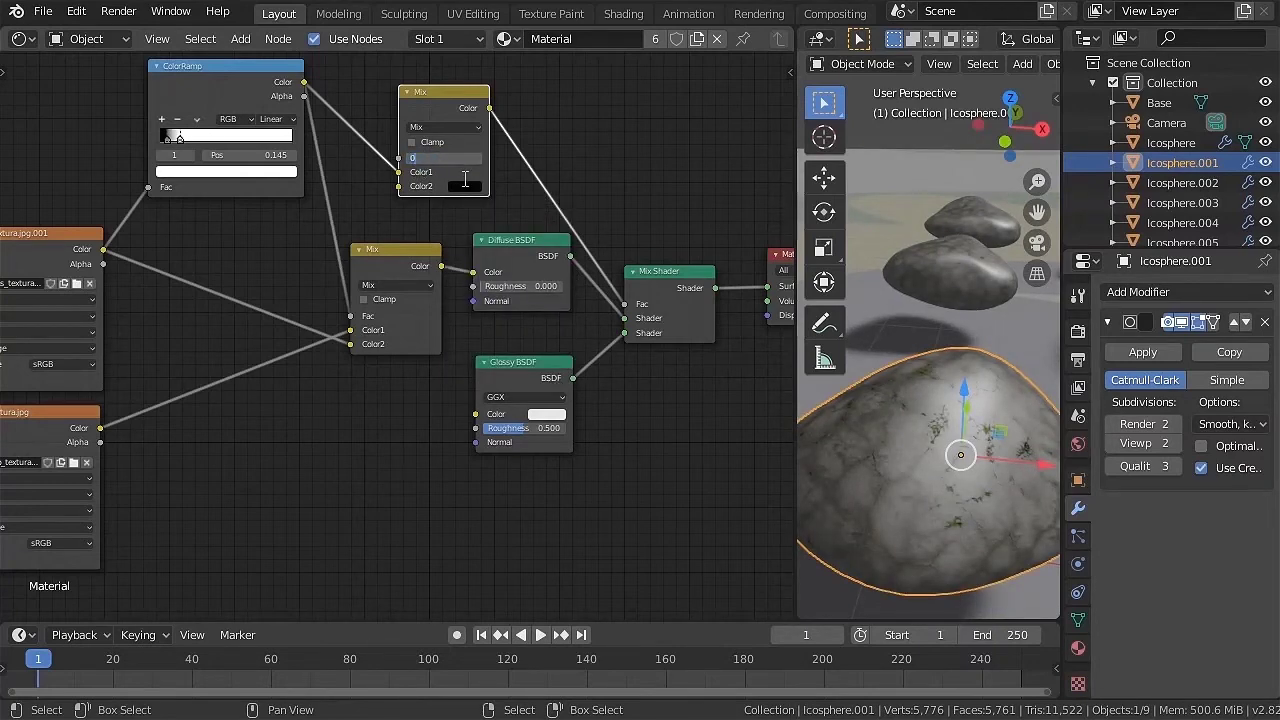
key(Return)
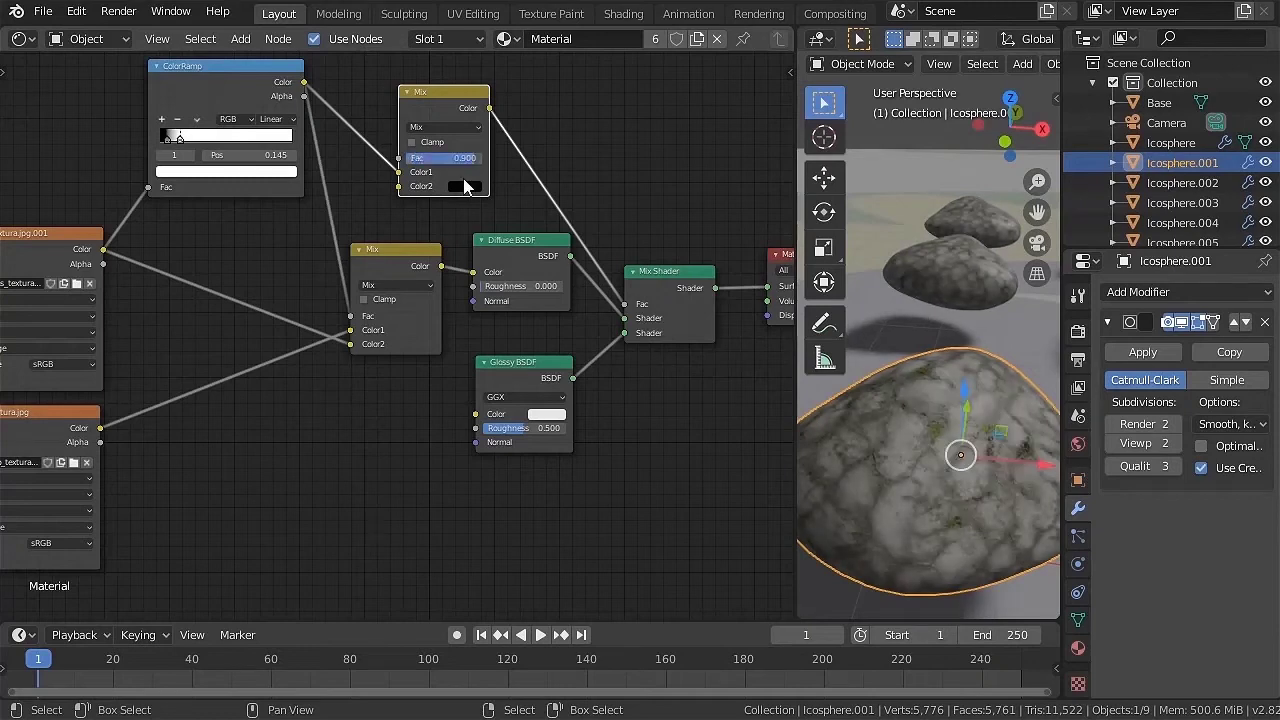
middle_drag(967, 492, 1038, 468)
mouse_move(473, 163)
mouse_down()
mouse_move(440, 163)
mouse_move(468, 158)
mouse_up()
click(468, 157)
text(0.9)
key(Return)
middle_drag(1029, 482, 998, 457)
key(ctrl+space)
middle_drag(705, 593, 737, 538)
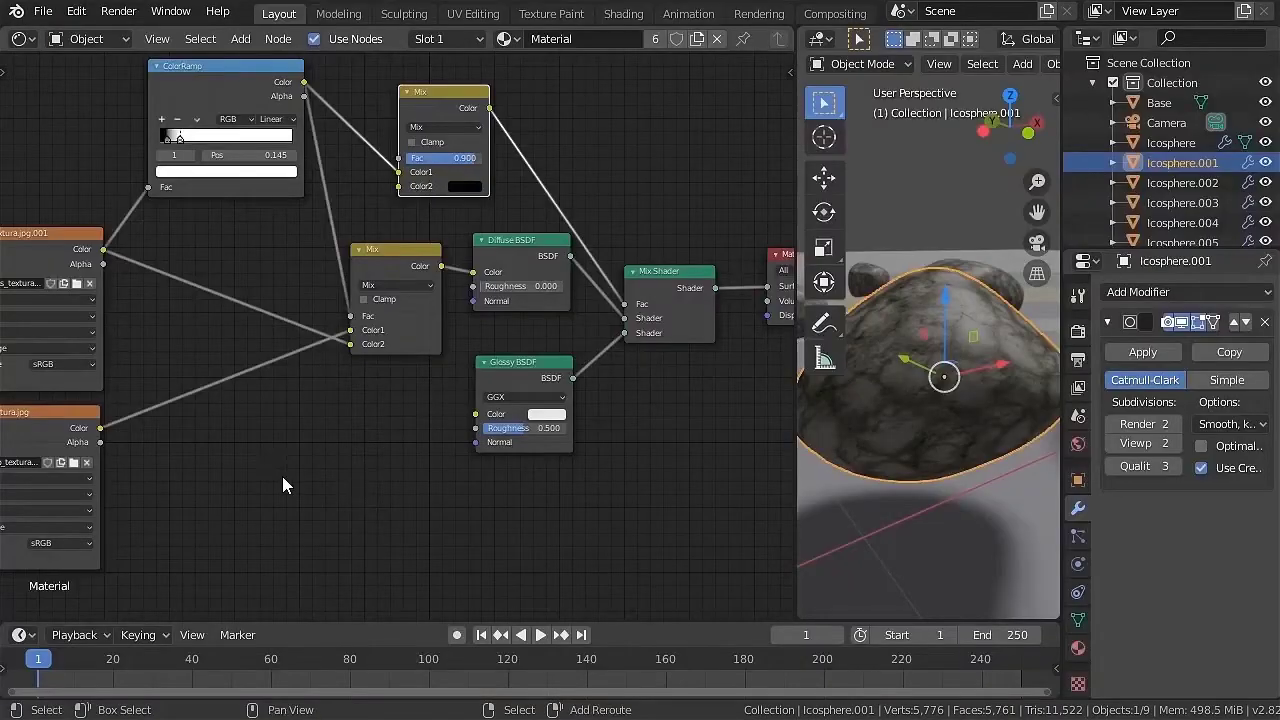
Add a Bump node beside the Glossy BSDF and connect the pedras_textura image's Color output to its Height input.
mouse_move(283, 476)
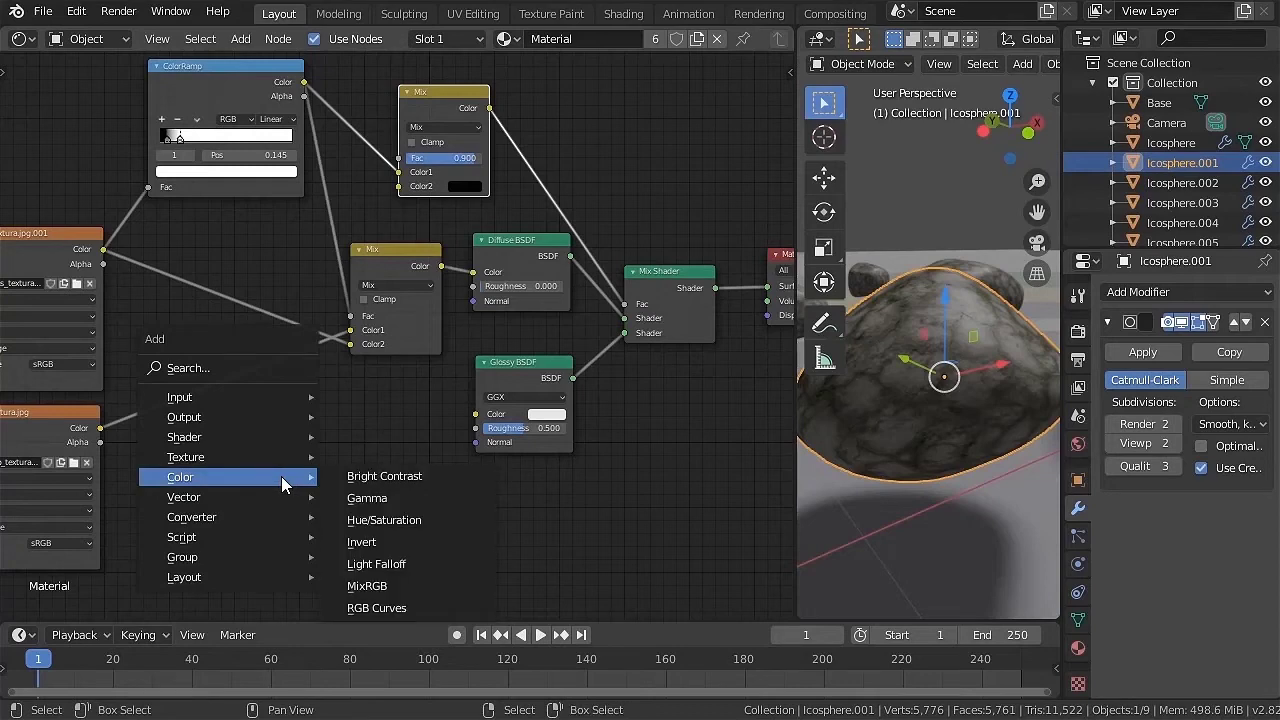
mouse_move(205, 499)
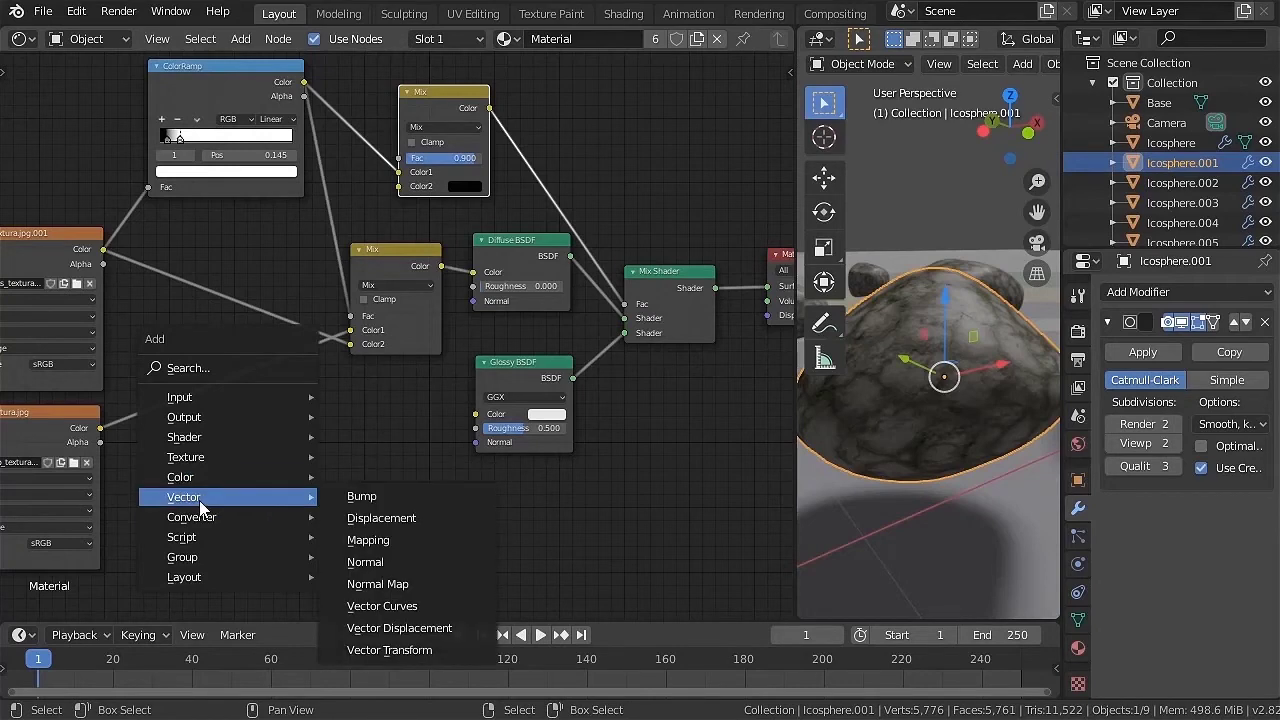
click(361, 503)
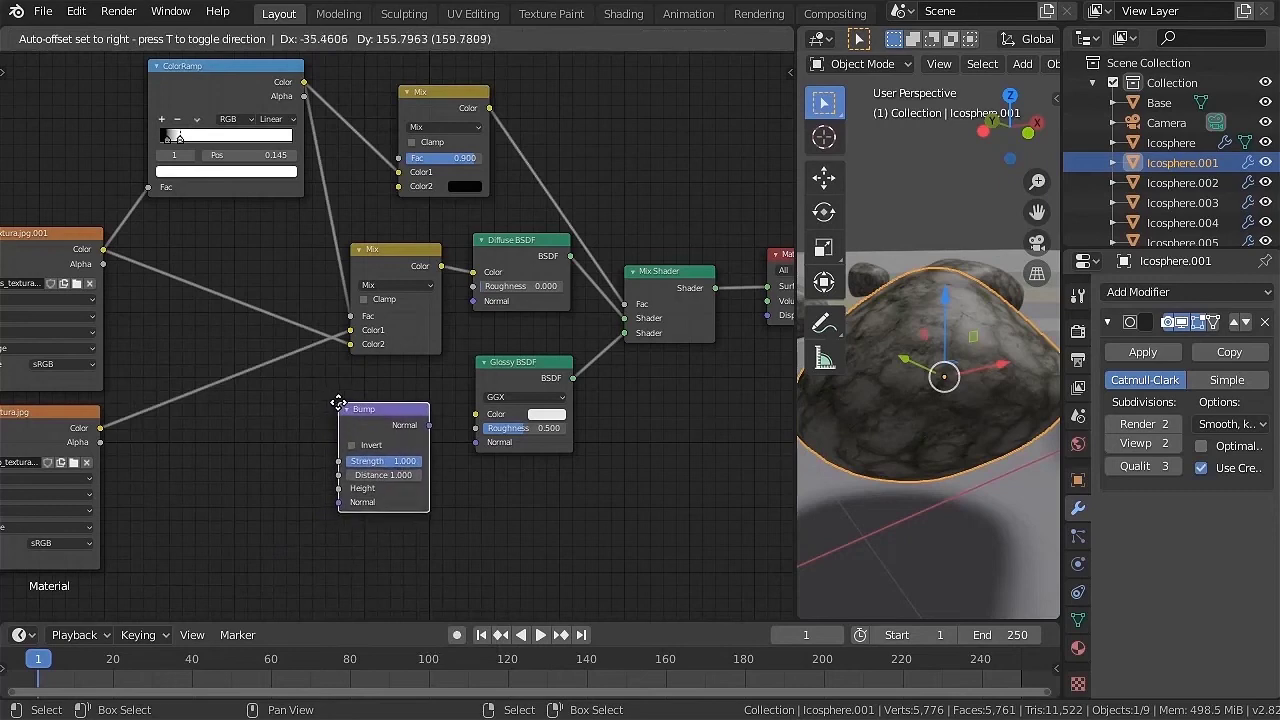
click(339, 404)
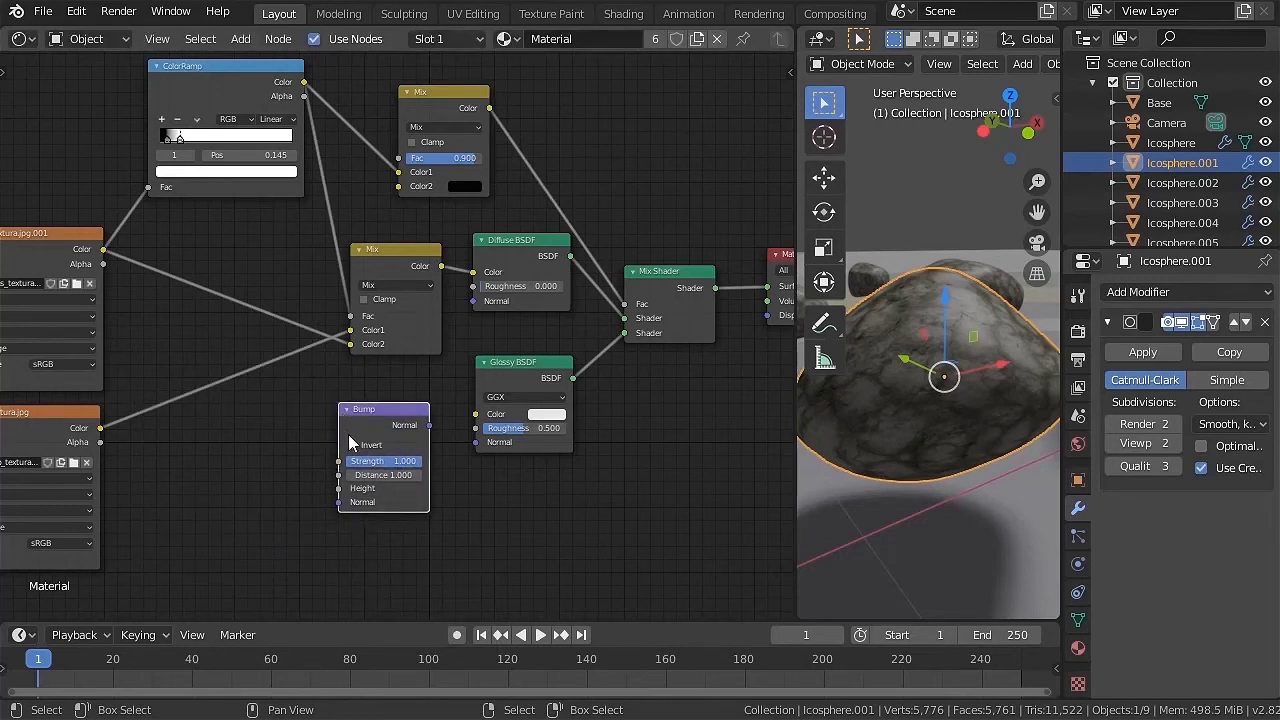
middle_drag(86, 320, 122, 318)
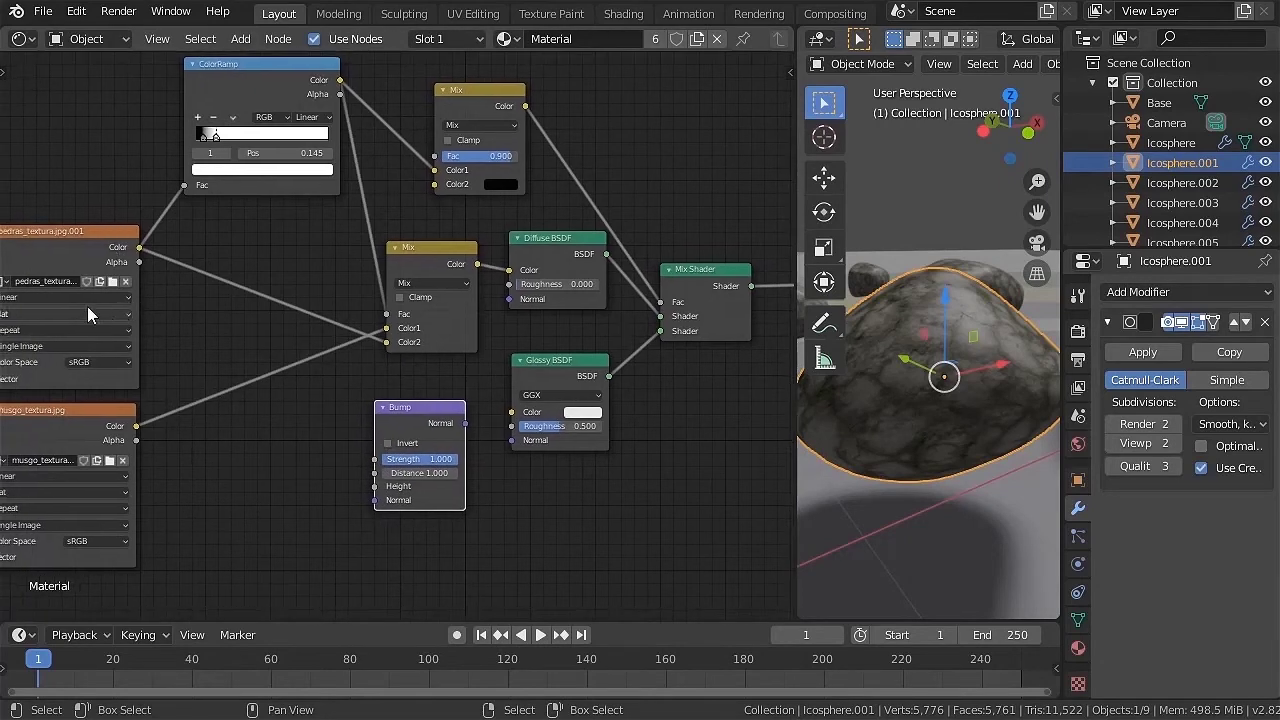
drag(138, 248, 373, 487)
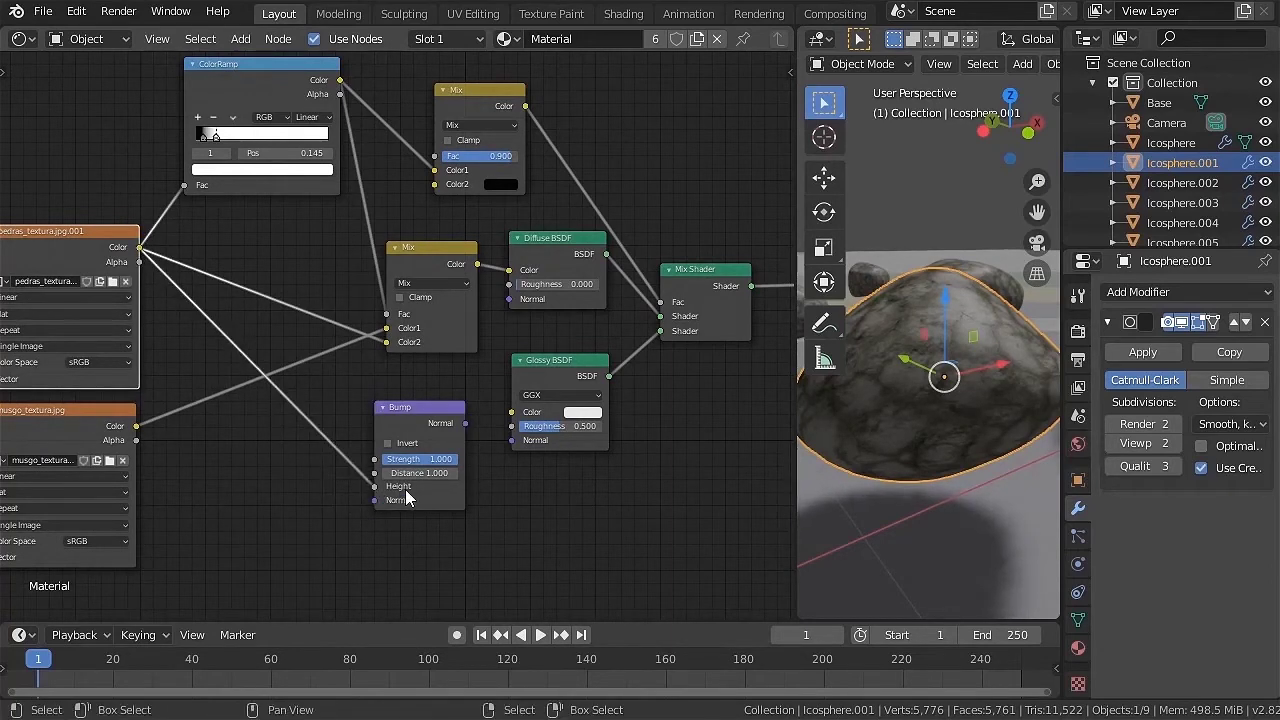
click(412, 407)
Connect the Bump node's Normal output to the Normal inputs of both the Diffuse BSDF and the Glossy BSDF.
drag(466, 424, 509, 298)
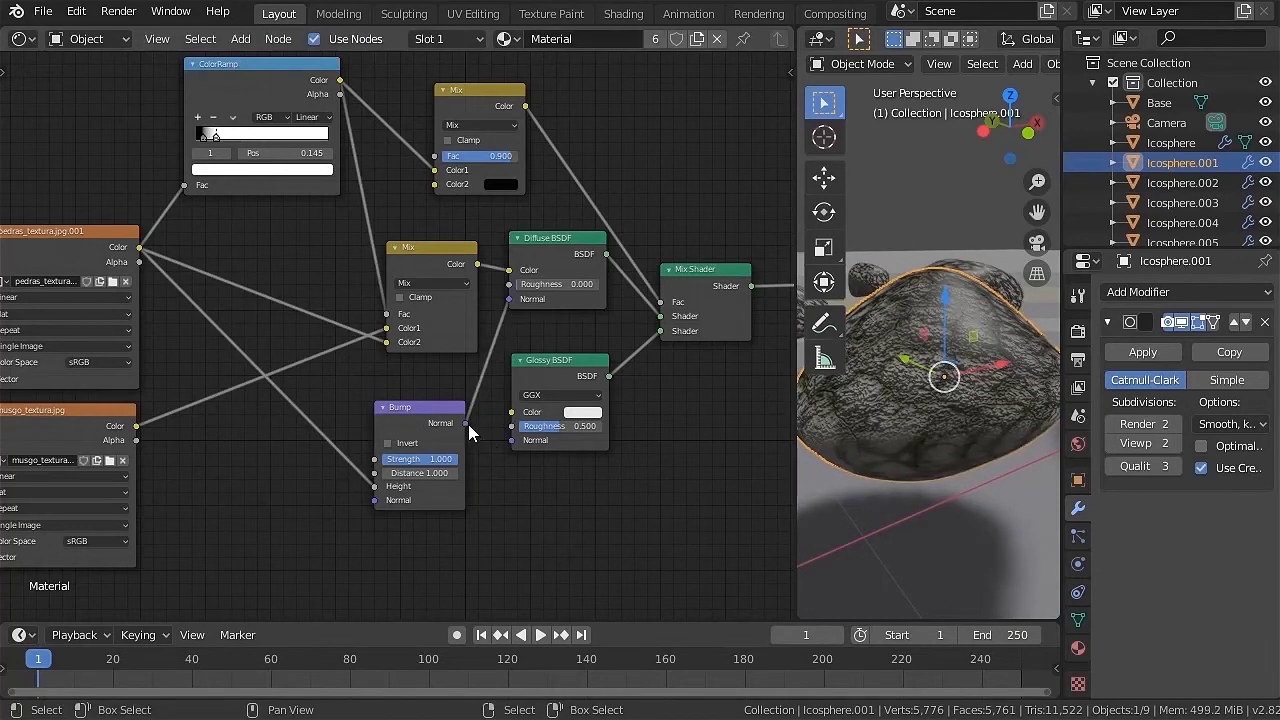
drag(466, 423, 511, 442)
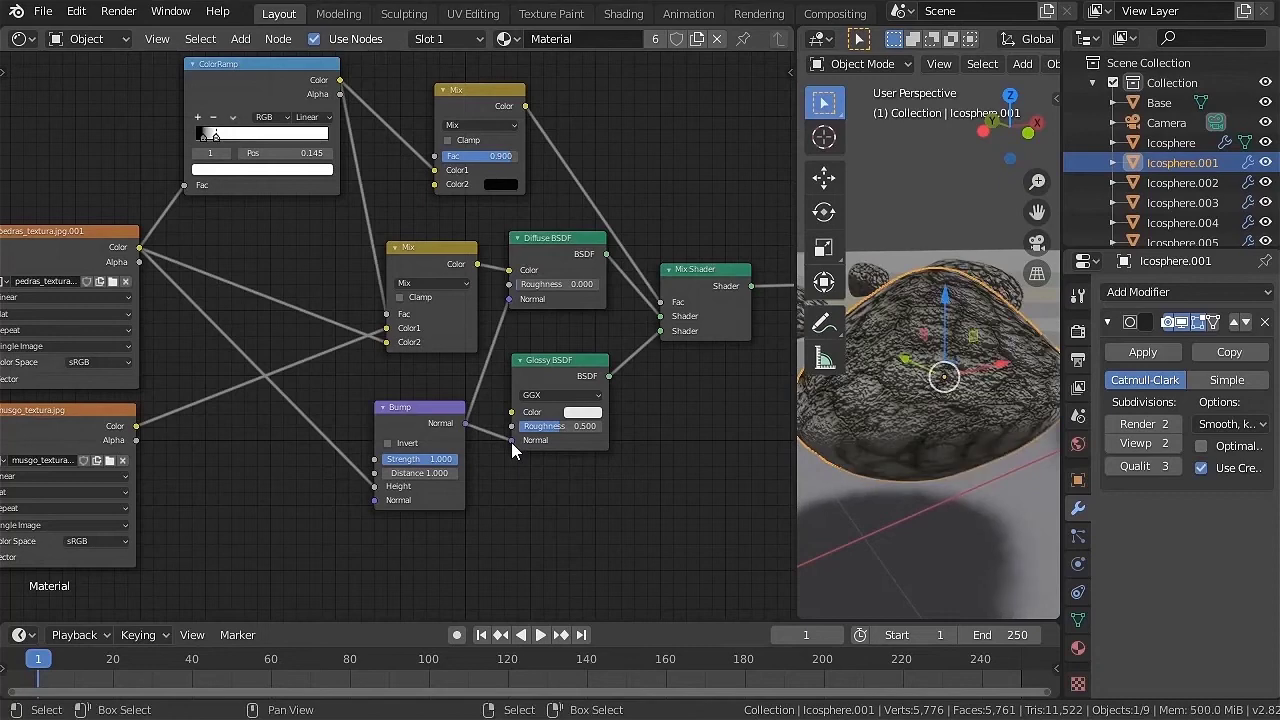
middle_drag(991, 415, 951, 394)
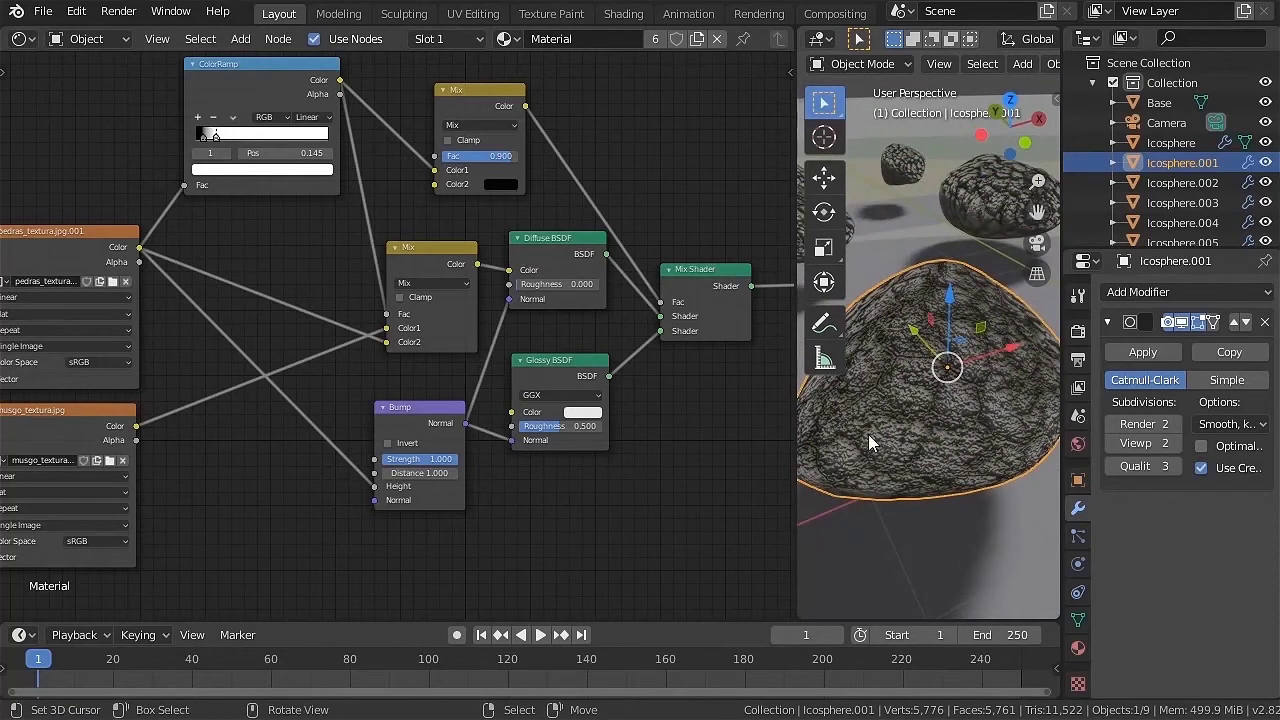
Set the Bump node's Strength and Distance to 0.3 and inspect the relief on the rock.
click(417, 460)
text(0.3)
click(423, 476)
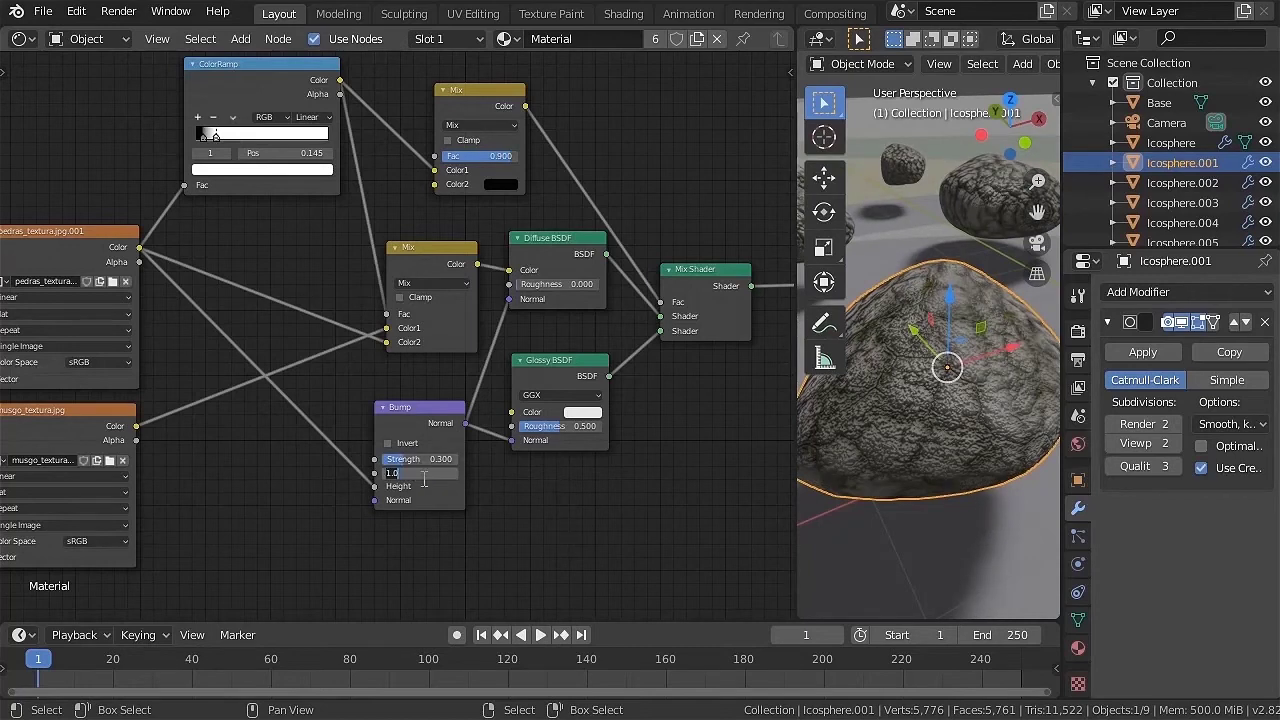
text(0.3)
key(Return)
middle_drag(975, 465, 924, 392)
key(ctrl+space)
middle_drag(644, 526, 767, 503)
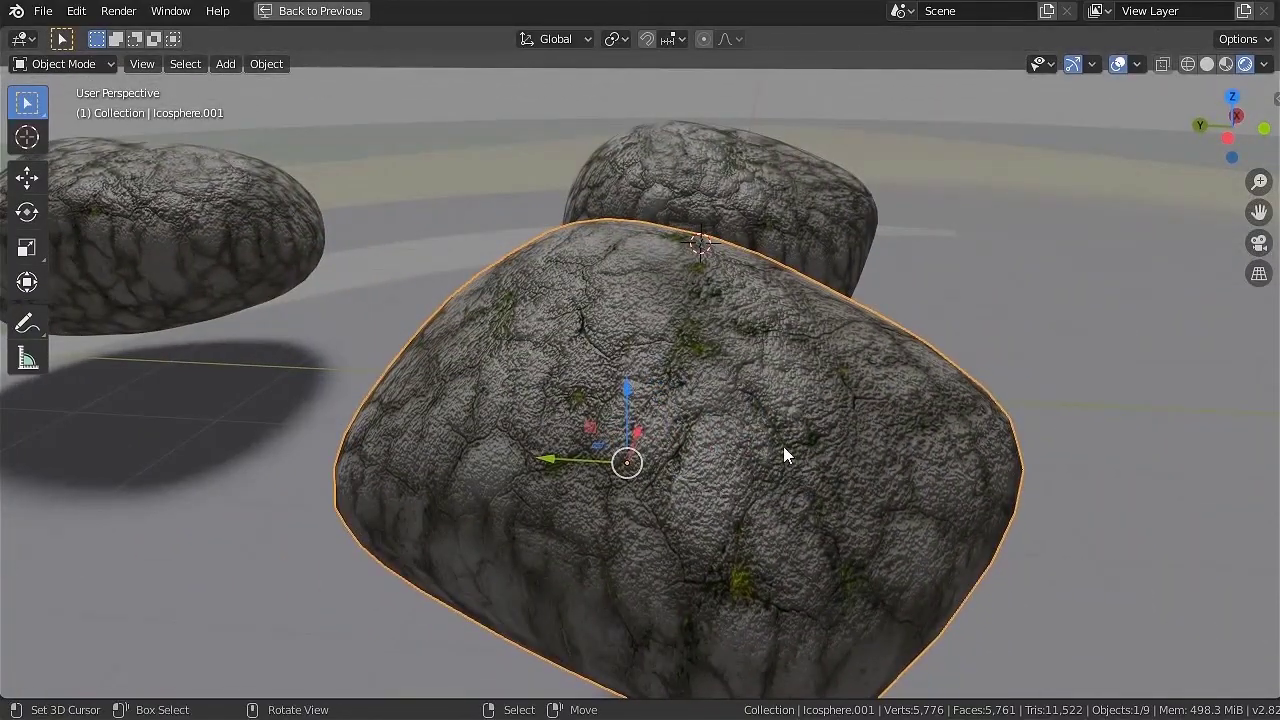
Set the Bump node's Strength and Distance to 0.2 and inspect the rock's surface in the enlarged viewport.
key(ctrl+space)
click(425, 472)
text(0.3)
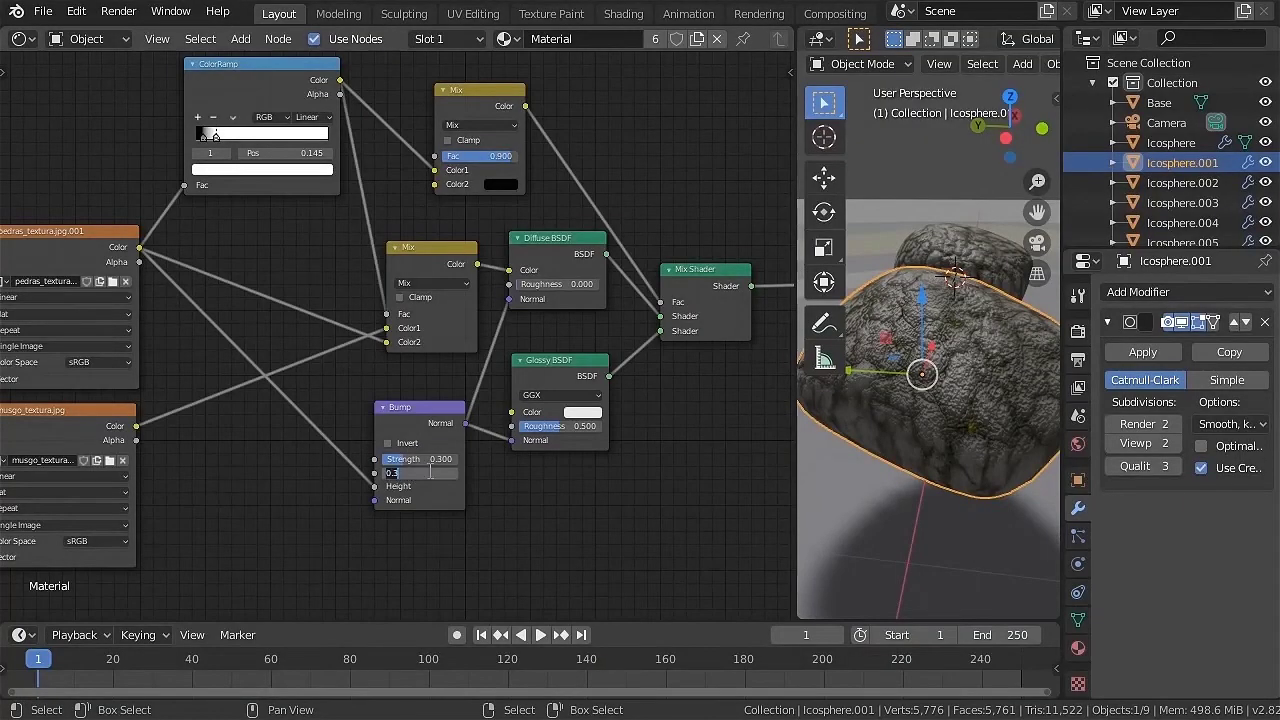
key(Return)
key(Return)
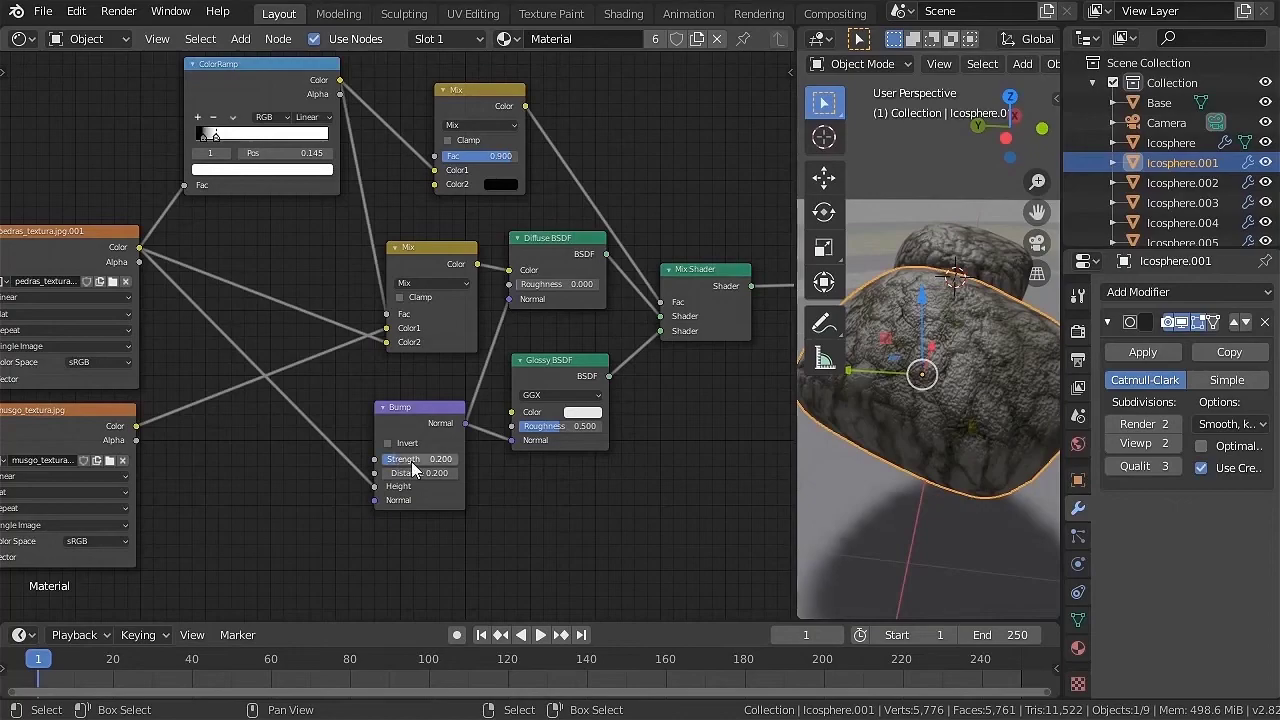
key(ctrl+space)
middle_drag(742, 510, 595, 518)
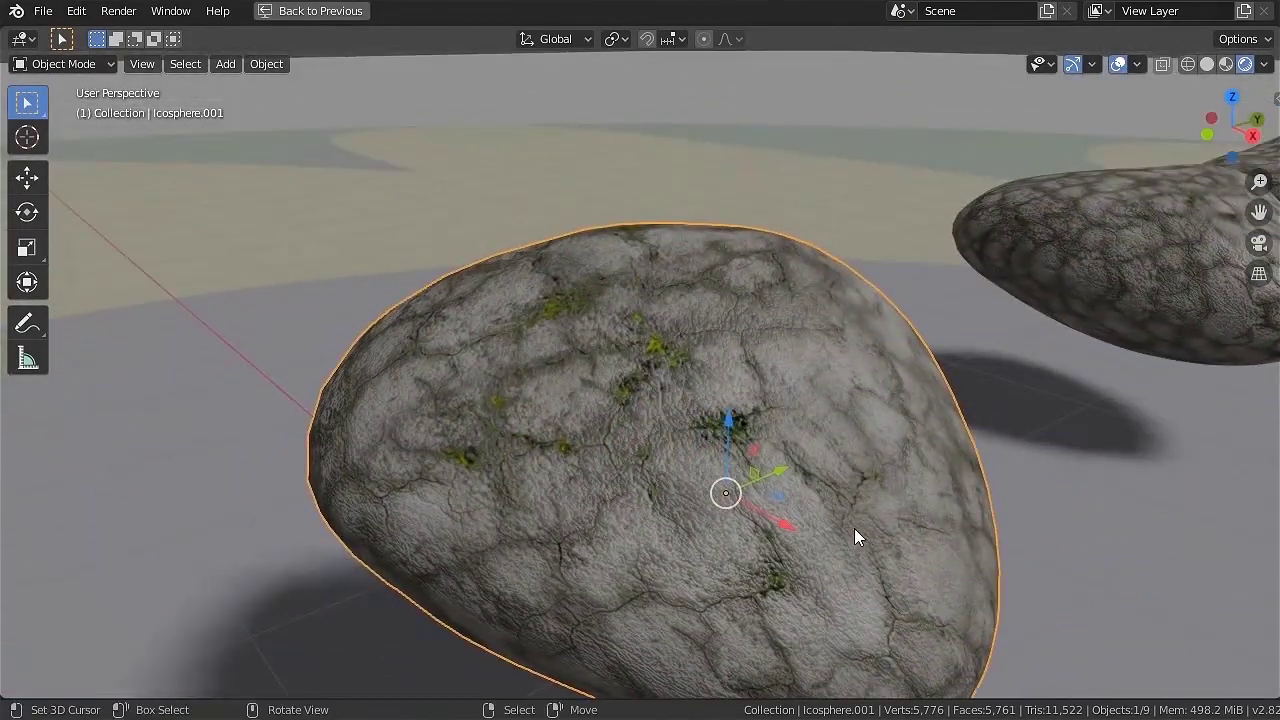